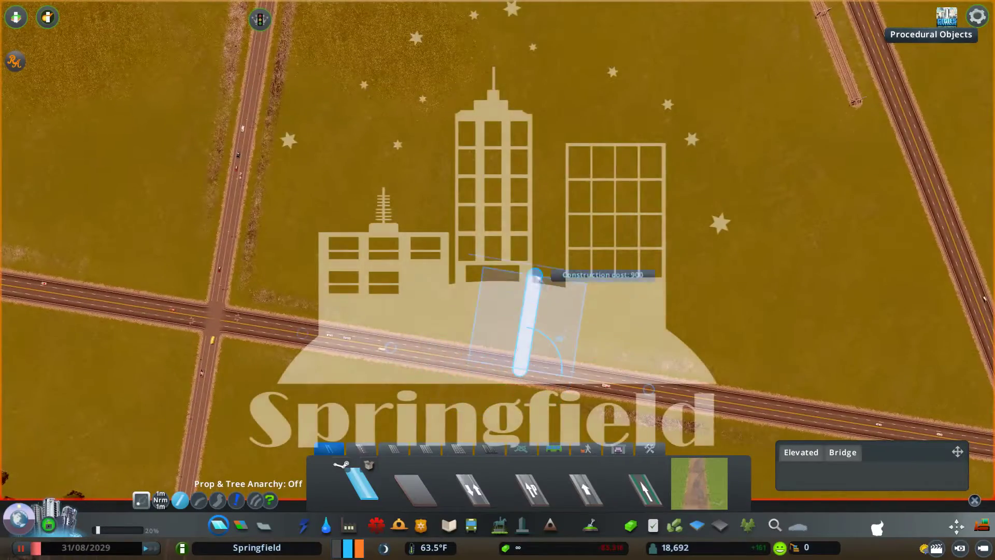
- Draw a straight two-lane road in ground elevation mode from the main road out across the empty field
{"action": "left_click", "coordinate": [362, 448]}
{"action": "left_click", "coordinate": [160, 500]}
{"action": "left_click", "coordinate": [97, 331]}
{"action": "left_click", "coordinate": [118, 286]}
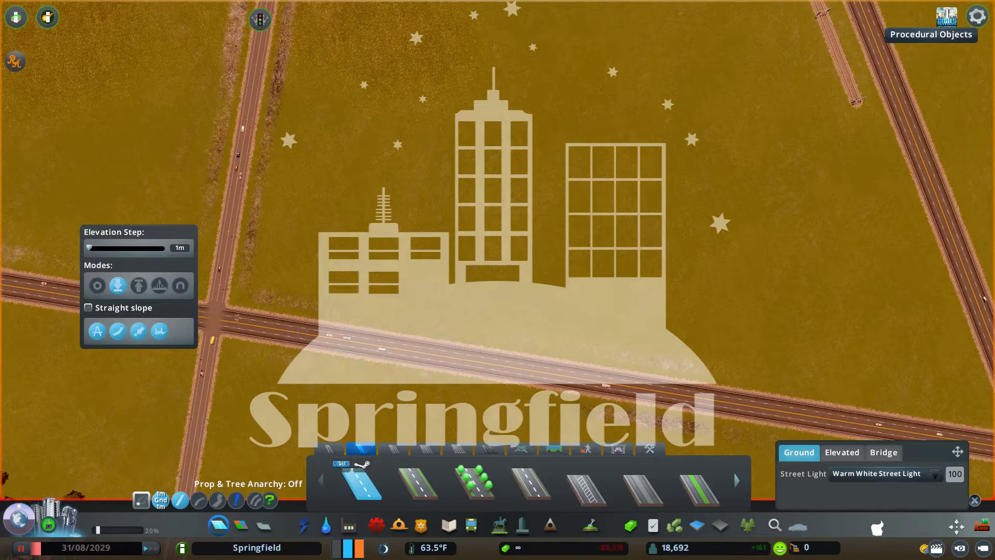
{"action": "left_click", "coordinate": [518, 372]}
{"action": "key", "text": "w"}
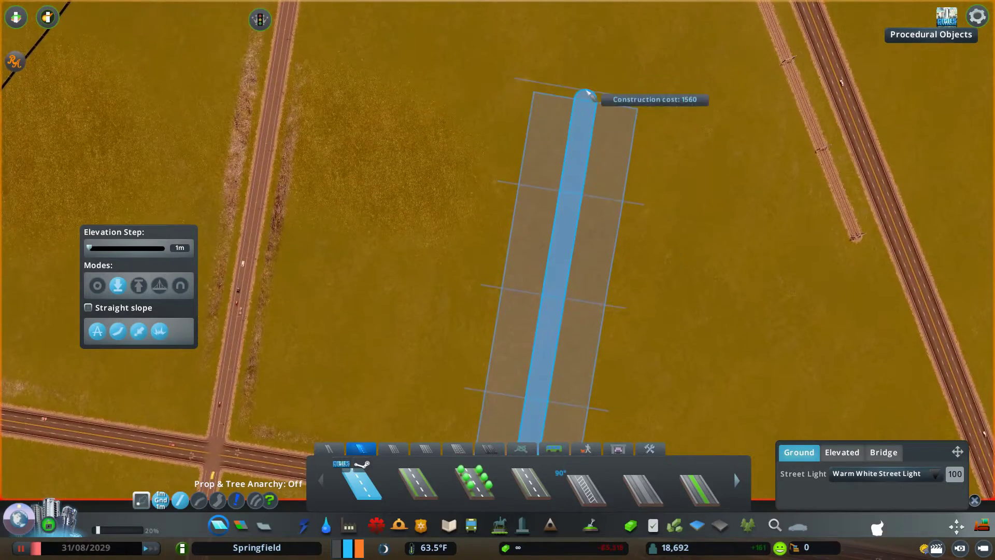
{"action": "left_click", "coordinate": [586, 98]}
{"action": "key", "text": "q"}
{"action": "left_click", "coordinate": [632, 393]}
{"action": "left_click", "coordinate": [644, 74]}
{"action": "key", "text": "b"}
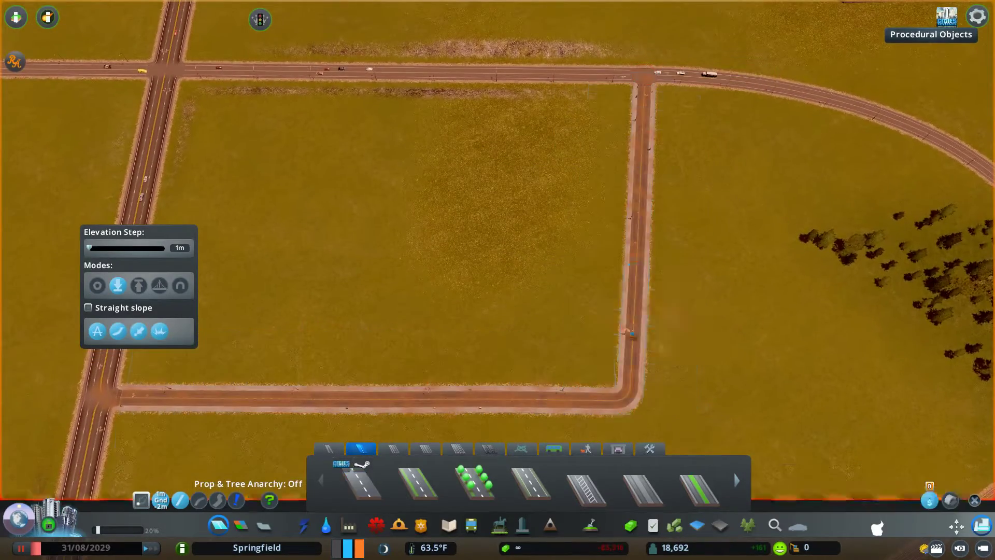
{"action": "left_click_drag", "start_coordinate": [628, 333], "coordinate": [640, 179]}
{"action": "key", "text": "b"}
{"action": "key", "text": "b"}
{"action": "left_click", "coordinate": [641, 175]}
- Draw a straight two-lane road from the open end of the new road to the adjoining main road
{"action": "left_click", "coordinate": [362, 483]}
{"action": "left_click", "coordinate": [629, 399]}
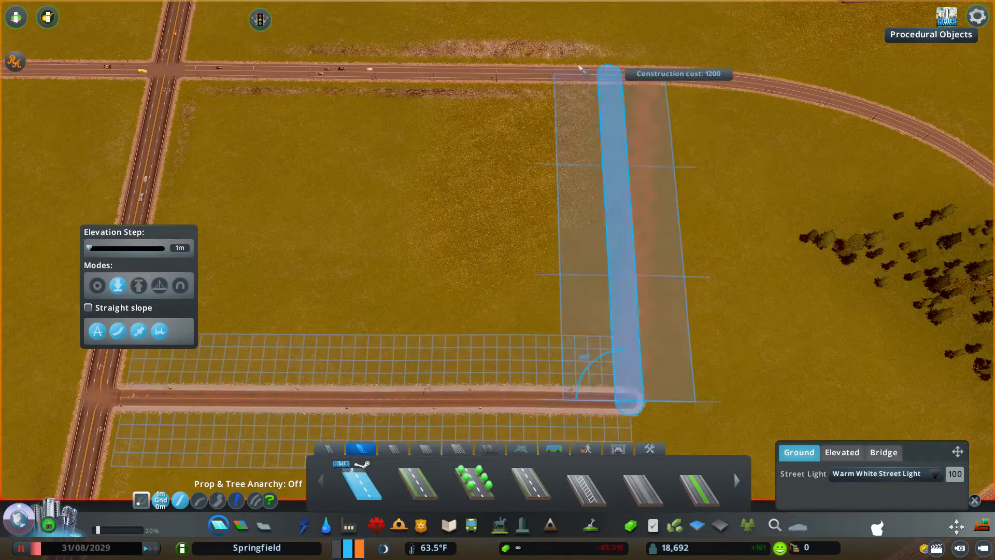
{"action": "left_click", "coordinate": [610, 76]}
- Draw an unmarked side street from the base road into the block, parallel to its outer street
{"action": "scroll", "coordinate": [548, 218], "scroll_direction": "down", "scroll_amount": 5}
{"action": "key", "text": "q"}
{"action": "scroll", "coordinate": [440, 415], "scroll_direction": "up", "scroll_amount": 4}
{"action": "scroll", "coordinate": [441, 464], "scroll_direction": "down", "scroll_amount": 10}
{"action": "key", "text": "d"}
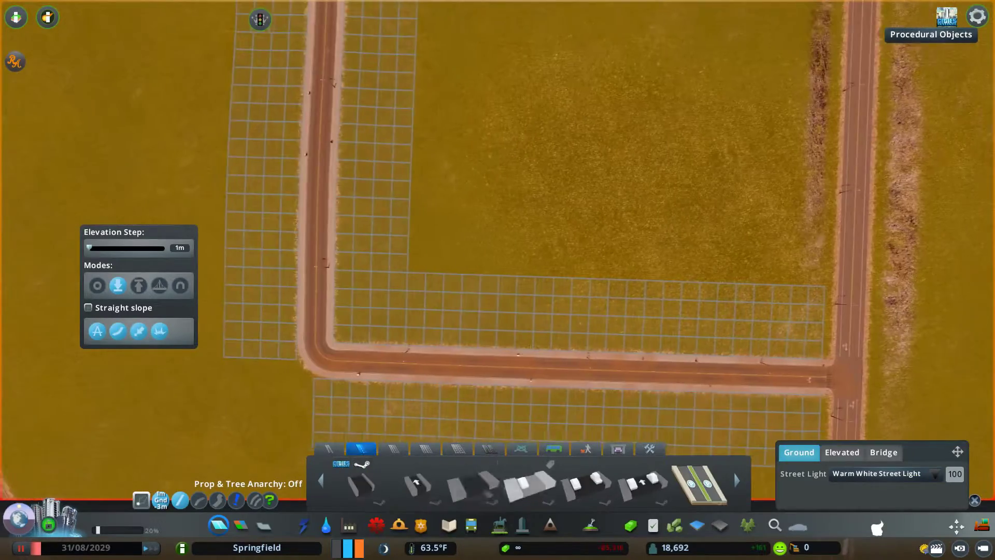
{"action": "key", "text": "a"}
{"action": "key", "text": "s"}
{"action": "left_click", "coordinate": [473, 484]}
{"action": "scroll", "coordinate": [498, 305], "scroll_direction": "up", "scroll_amount": 4}
{"action": "left_click", "coordinate": [544, 324]}
{"action": "left_click", "coordinate": [540, 138]}
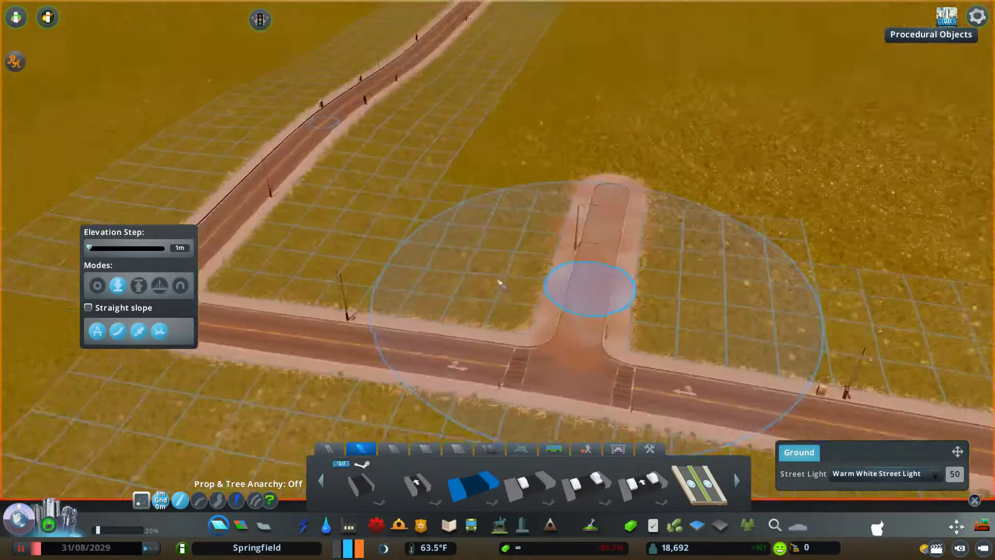
{"action": "left_click", "coordinate": [611, 200]}
{"action": "left_click", "coordinate": [666, 40]}
- Draw a second parallel side street ending just short of the main road, and extend the first side street to match
{"action": "scroll", "coordinate": [537, 295], "scroll_direction": "down", "scroll_amount": 4}
{"action": "left_click", "coordinate": [541, 315]}
{"action": "key", "text": "w"}
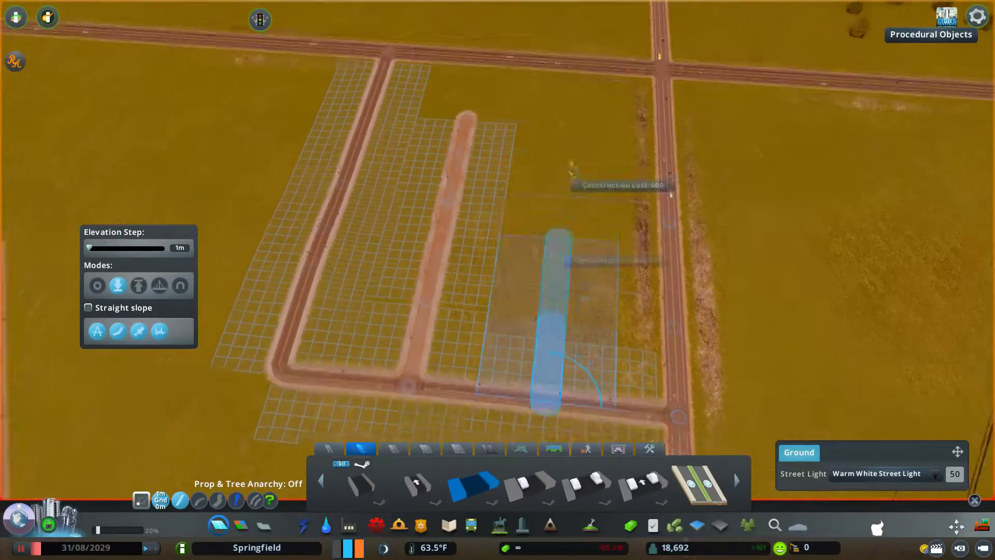
{"action": "key", "text": "w"}
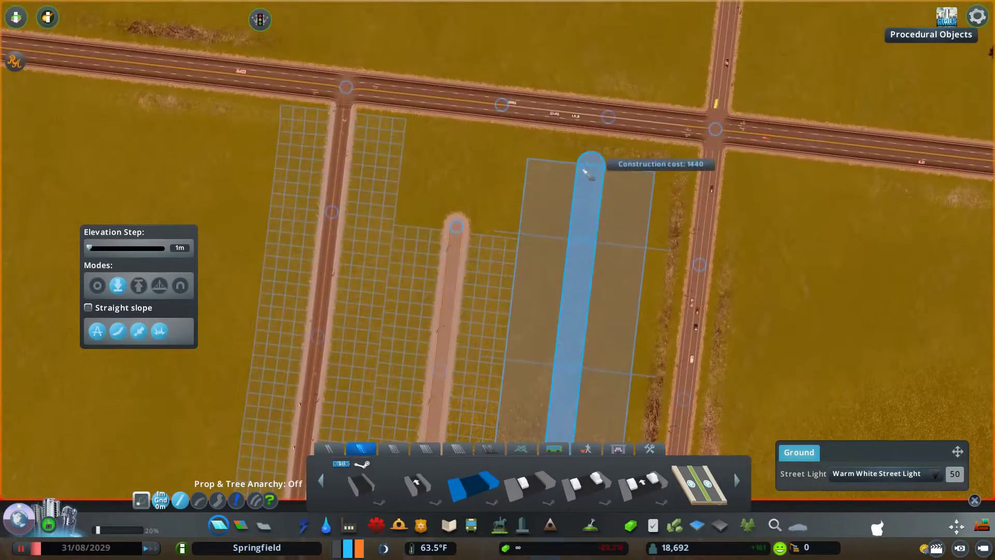
{"action": "left_click", "coordinate": [595, 150]}
{"action": "left_click", "coordinate": [457, 226]}
{"action": "left_click", "coordinate": [469, 147]}
{"action": "scroll", "coordinate": [500, 282], "scroll_direction": "down", "scroll_amount": 3}
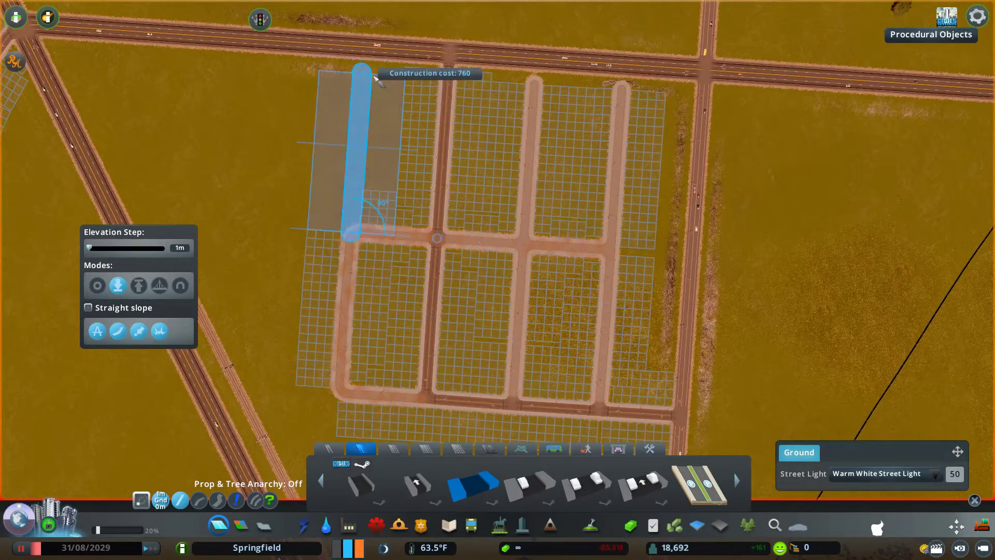
- Add two more parallel side streets from the cross street at the grid's outer edge, ending short of the main road
{"action": "left_click", "coordinate": [350, 231]}
{"action": "key", "text": "a"}
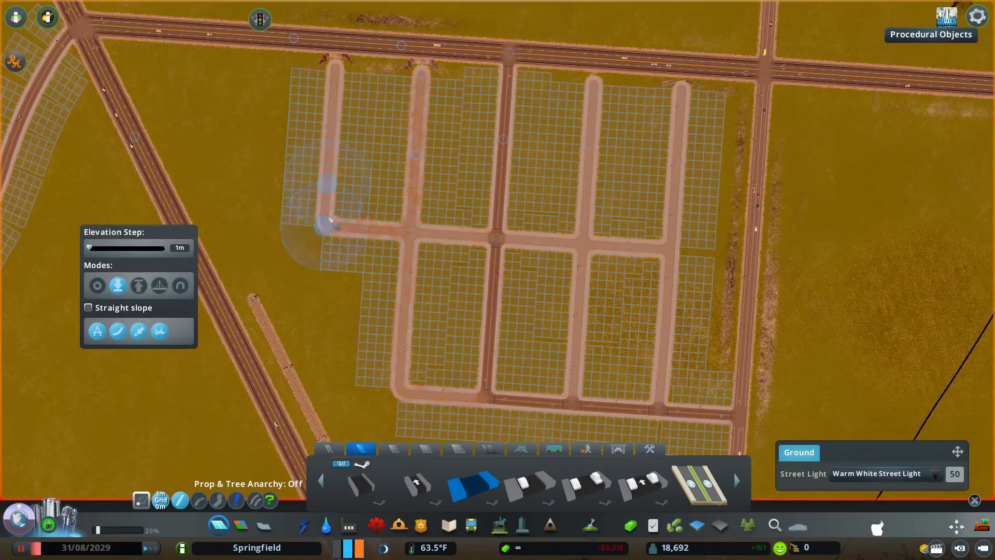
{"action": "scroll", "coordinate": [441, 392], "scroll_direction": "up", "scroll_amount": 4}
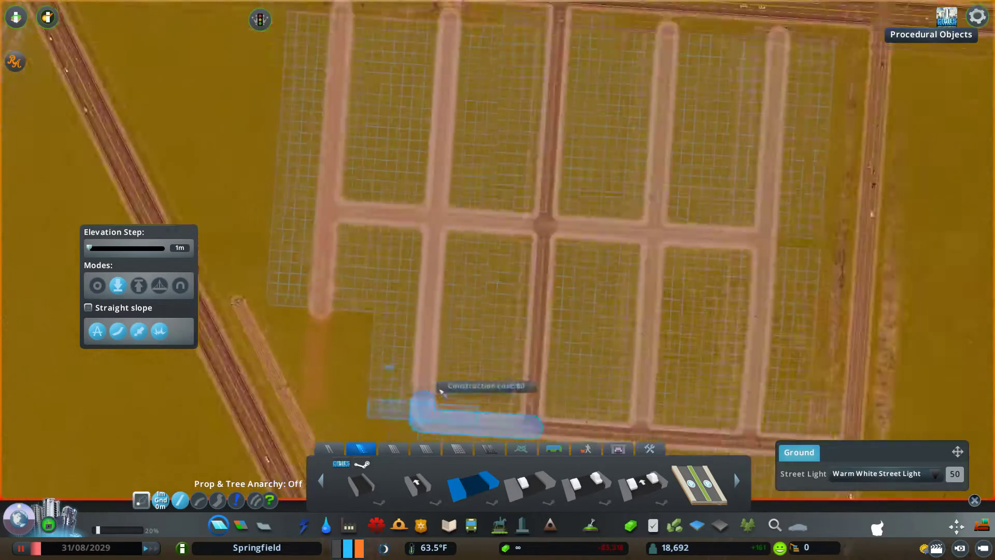
{"action": "scroll", "coordinate": [441, 391], "scroll_direction": "up", "scroll_amount": 3}
{"action": "key", "text": "a"}
{"action": "key", "text": "s"}
{"action": "right_click", "coordinate": [311, 282]}
{"action": "left_click", "coordinate": [306, 225]}
{"action": "right_click", "coordinate": [435, 353]}
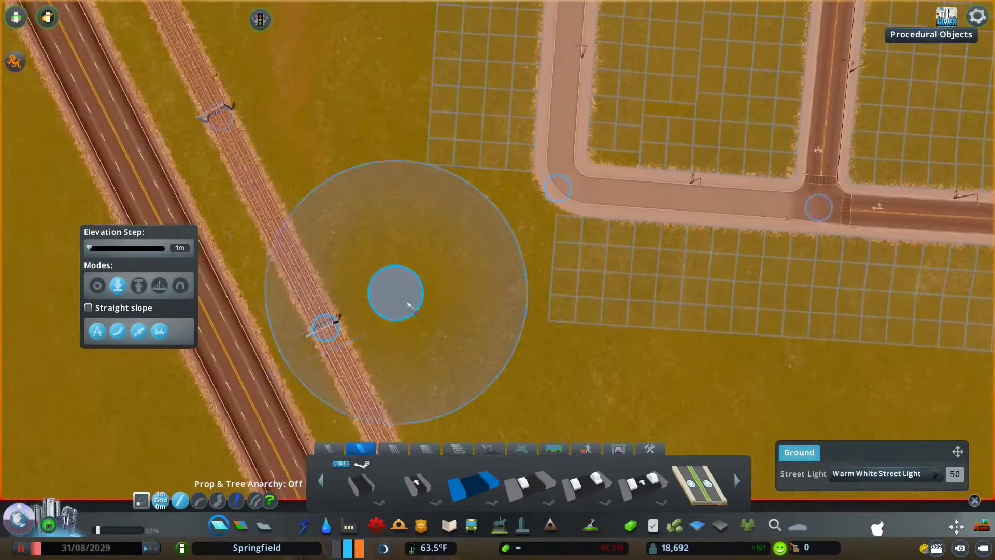
- Draw a diagonal street parallel to the railway track beside the street grid
{"action": "left_click", "coordinate": [395, 294]}
{"action": "key", "text": "w"}
{"action": "key", "text": "a"}
{"action": "scroll", "coordinate": [337, 109], "scroll_direction": "down", "scroll_amount": 4}
{"action": "left_click", "coordinate": [340, 110]}
{"action": "right_click", "coordinate": [363, 156]}
{"action": "left_click", "coordinate": [426, 281]}
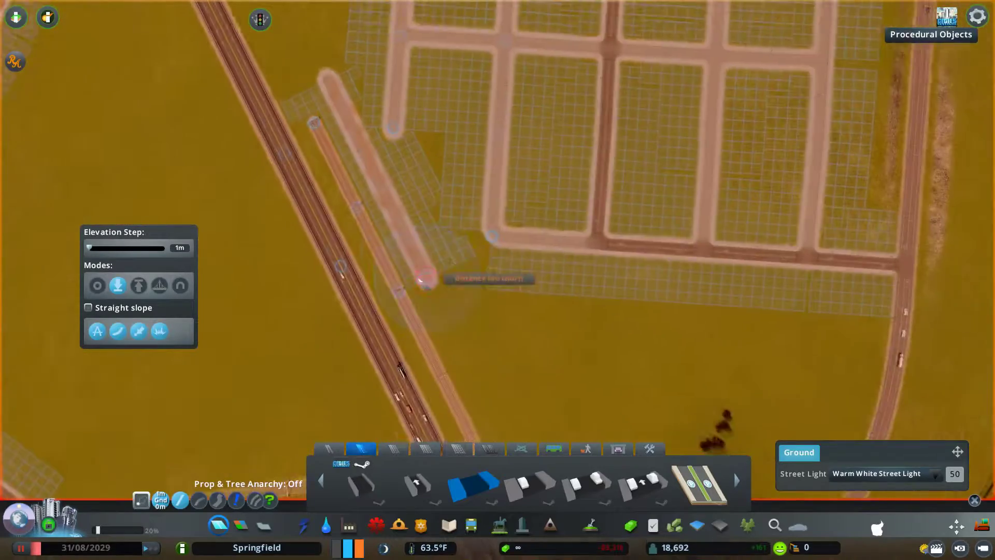
{"action": "right_click", "coordinate": [426, 281]}
- Connect the grid's base street and its outermost side street to the diagonal street
{"action": "left_click", "coordinate": [474, 233]}
{"action": "left_click", "coordinate": [382, 229]}
{"action": "left_click", "coordinate": [367, 127]}
{"action": "left_click", "coordinate": [360, 185]}
{"action": "key", "text": "w"}
{"action": "key", "text": "a"}
{"action": "key", "text": "m"}
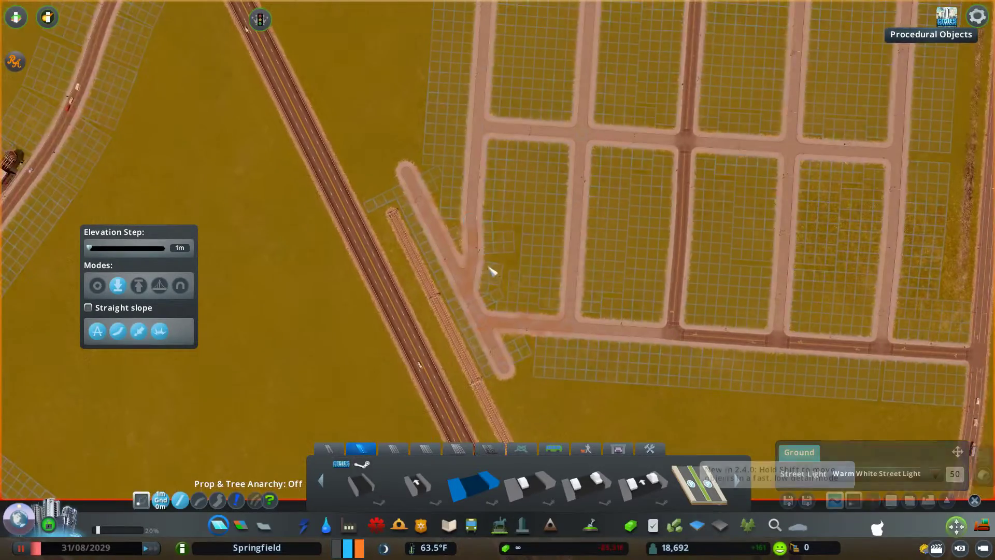
{"action": "key", "text": "m"}
- Extend the middle cross street of the grid straight to the main road beyond the railway's end
{"action": "scroll", "coordinate": [495, 331], "scroll_direction": "up", "scroll_amount": 3}
{"action": "key", "text": "d"}
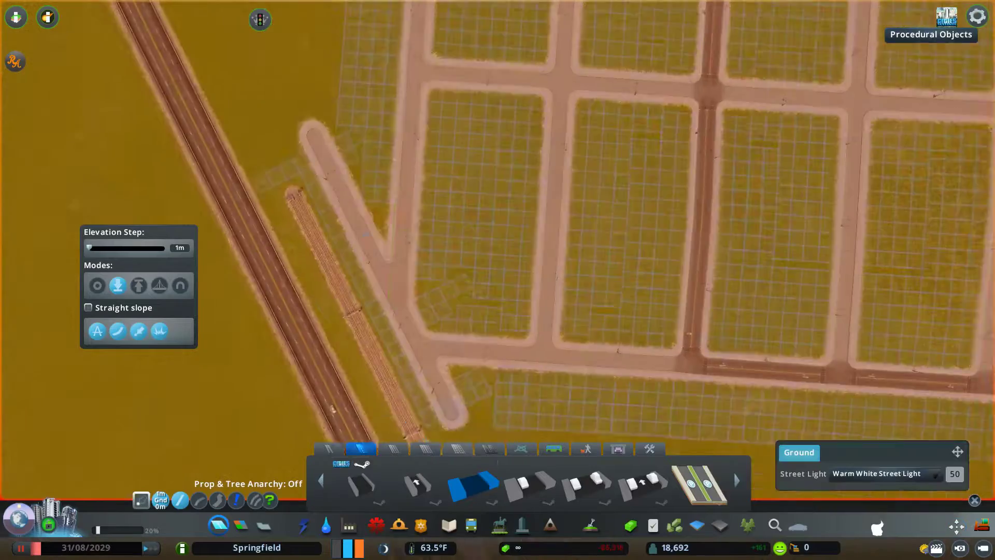
{"action": "key", "text": "w"}
{"action": "key", "text": "a"}
{"action": "left_click", "coordinate": [484, 172]}
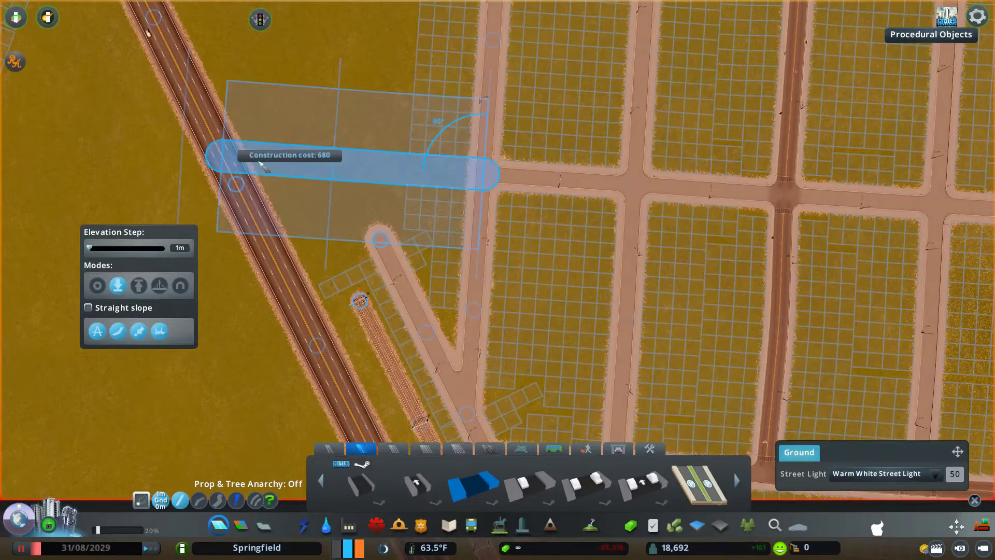
{"action": "left_click", "coordinate": [260, 164]}
- Connect the diagonal street to the extended cross street and bulldoze the stretch between that junction and the main road
{"action": "left_click", "coordinate": [380, 240]}
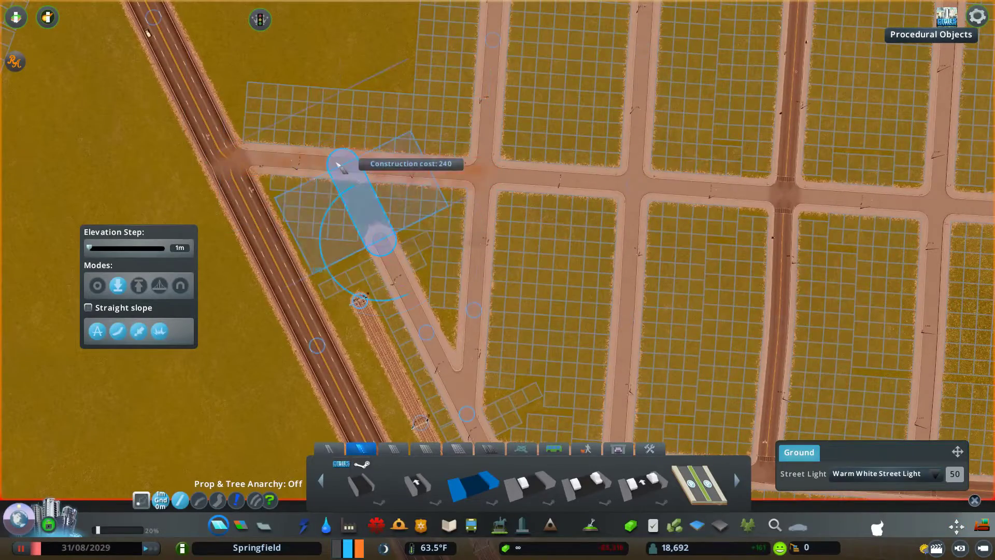
{"action": "left_click", "coordinate": [340, 164]}
{"action": "key", "text": "b"}
{"action": "left_click", "coordinate": [295, 172]}
{"action": "key", "text": "b"}
- Extend the diagonal street straight past the cross street and add a parallel side street behind the outer one
{"action": "scroll", "coordinate": [296, 173], "scroll_direction": "down", "scroll_amount": 3}
{"action": "key", "text": "q"}
{"action": "left_click", "coordinate": [548, 227]}
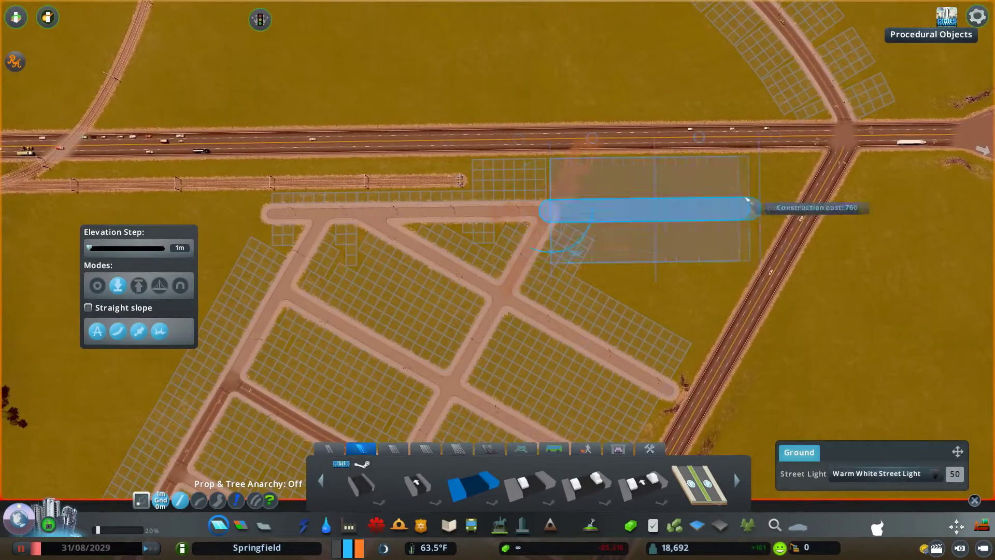
{"action": "left_click", "coordinate": [754, 209]}
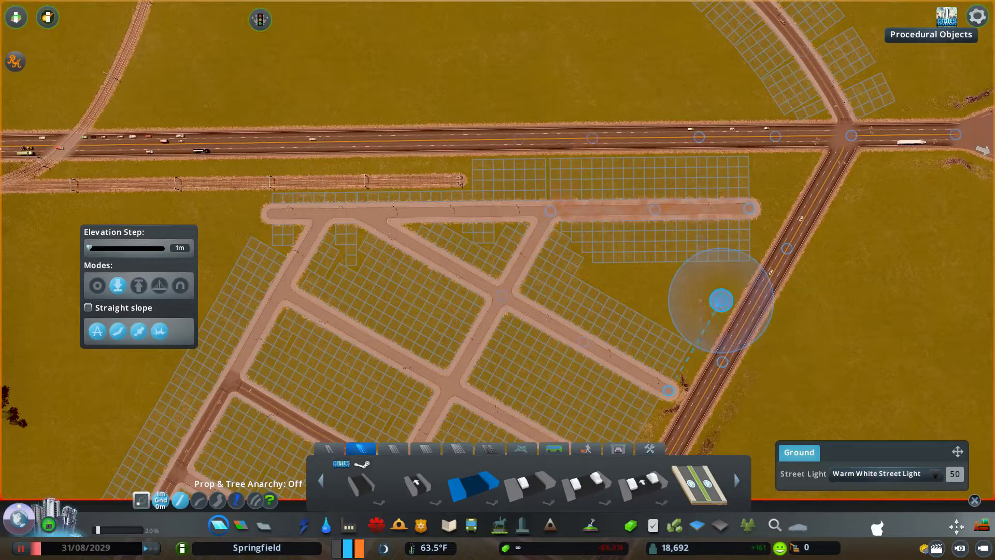
{"action": "left_click", "coordinate": [615, 245]}
{"action": "key", "text": "q"}
{"action": "scroll", "coordinate": [617, 216], "scroll_direction": "up", "scroll_amount": 3}
{"action": "left_click", "coordinate": [617, 217]}
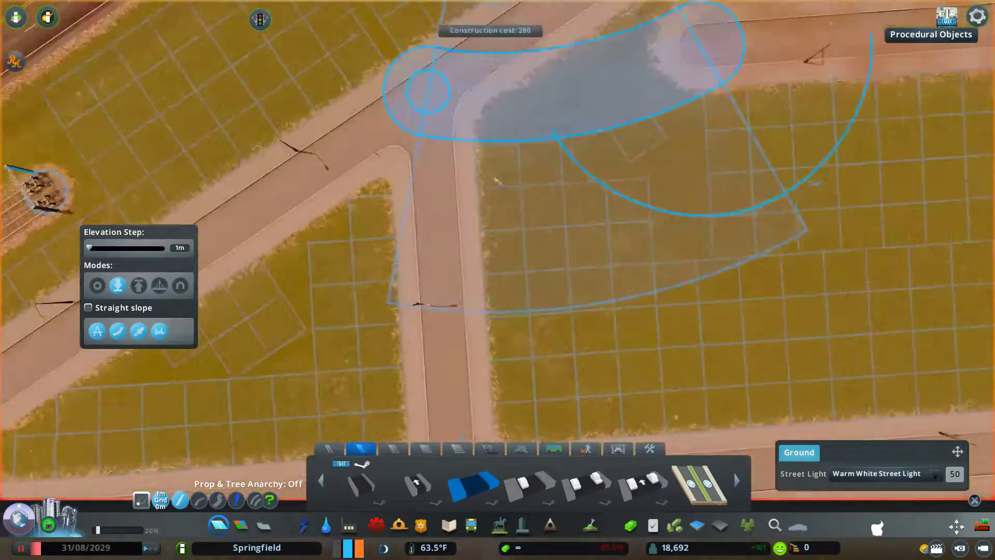
{"action": "scroll", "coordinate": [441, 208], "scroll_direction": "down", "scroll_amount": 2}
{"action": "left_click", "coordinate": [446, 262]}
{"action": "key", "text": "m"}
{"action": "key", "text": "q"}
{"action": "scroll", "coordinate": [539, 228], "scroll_direction": "down", "scroll_amount": 3}
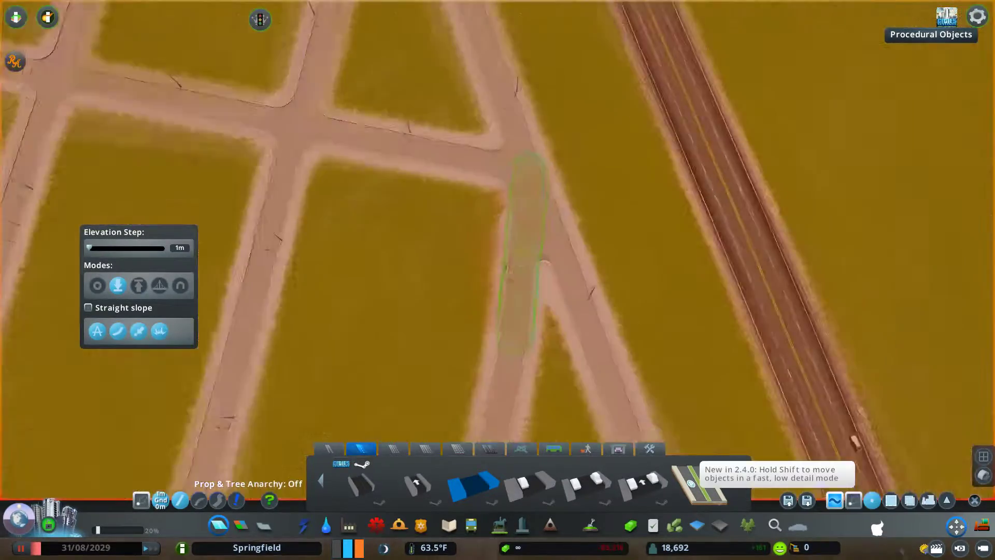
{"action": "scroll", "coordinate": [526, 218], "scroll_direction": "up", "scroll_amount": 4}
{"action": "key", "text": "b"}
{"action": "left_click", "coordinate": [529, 282]}
- Reconnect the open end of the side street to the diagonal street near the cross-street junction
{"action": "key", "text": "b"}
{"action": "left_click", "coordinate": [512, 374]}
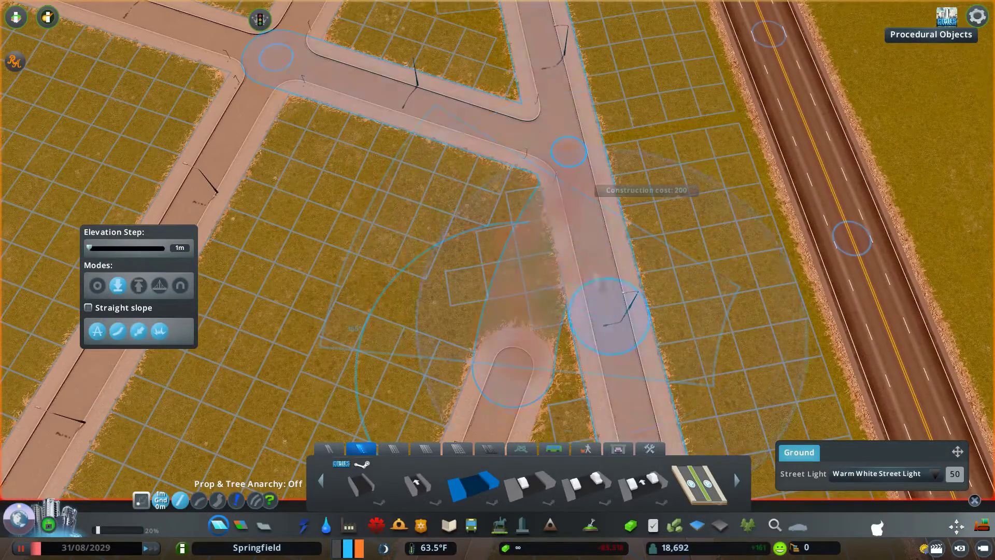
{"action": "key", "text": "m"}
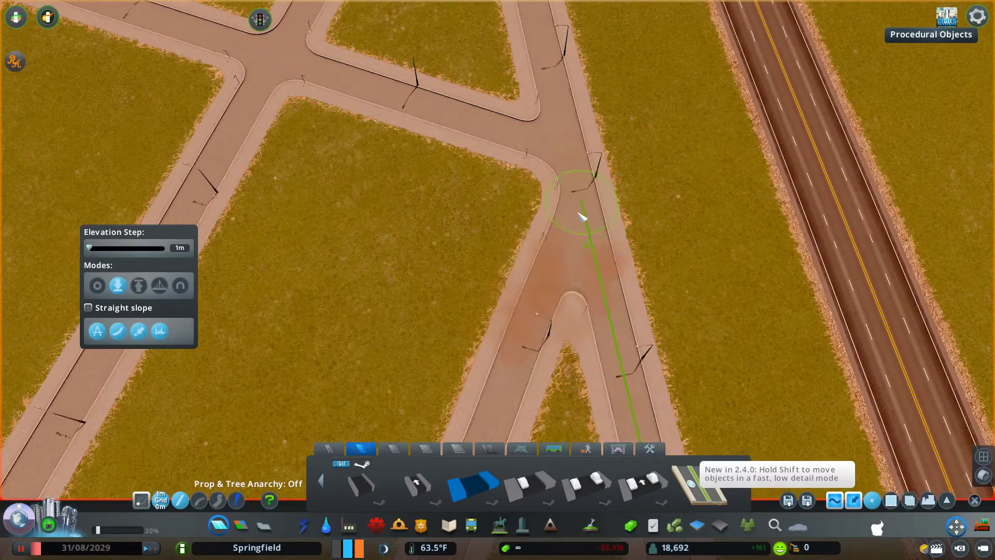
- Reposition the dead ends of the two side streets with Move It so they line up along the main road
{"action": "scroll", "coordinate": [578, 213], "scroll_direction": "down", "scroll_amount": 5}
{"action": "key", "text": "a"}
{"action": "scroll", "coordinate": [501, 282], "scroll_direction": "up", "scroll_amount": 2}
{"action": "key", "text": "q"}
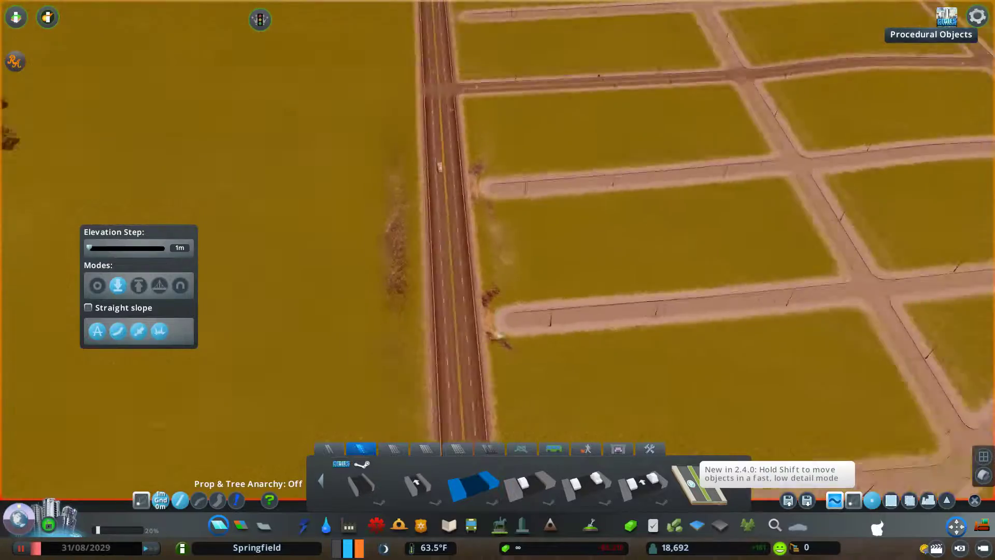
{"action": "left_click", "coordinate": [508, 313]}
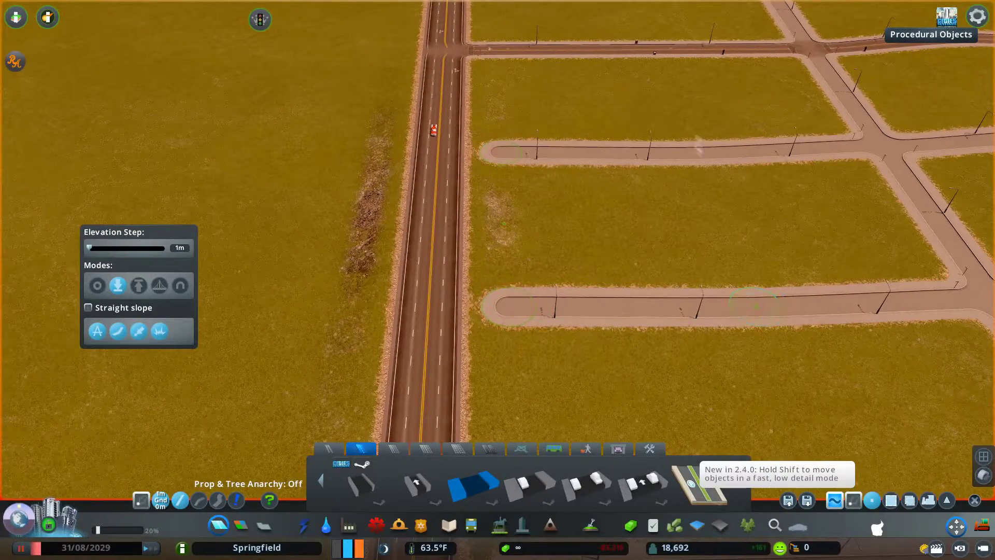
- Draw three parallel side streets outward from the grid's base street into the empty land
{"action": "scroll", "coordinate": [699, 147], "scroll_direction": "down", "scroll_amount": 5}
{"action": "key", "text": "e"}
{"action": "scroll", "coordinate": [498, 223], "scroll_direction": "up", "scroll_amount": 2}
{"action": "key", "text": "m"}
{"action": "key", "text": "w"}
{"action": "left_click", "coordinate": [459, 274]}
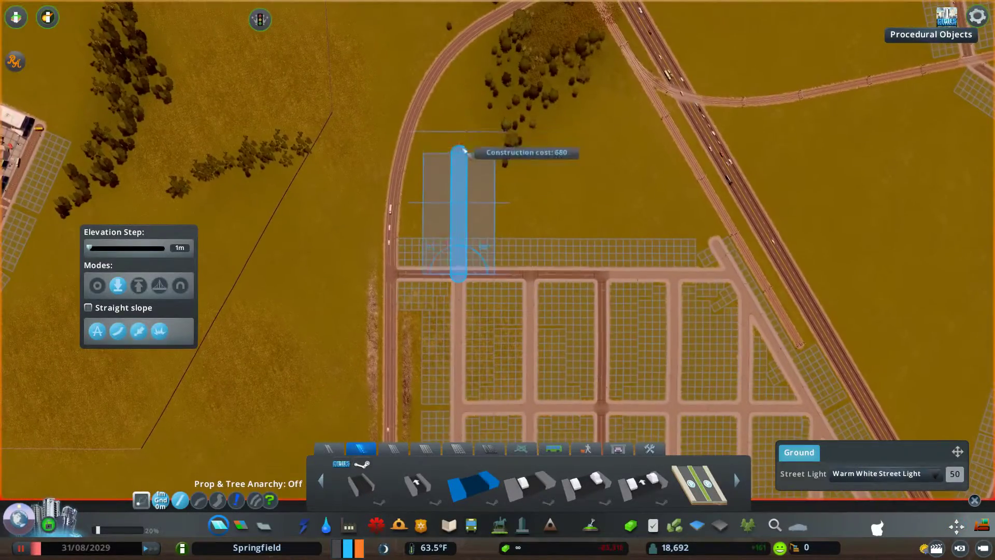
{"action": "left_click", "coordinate": [602, 274]}
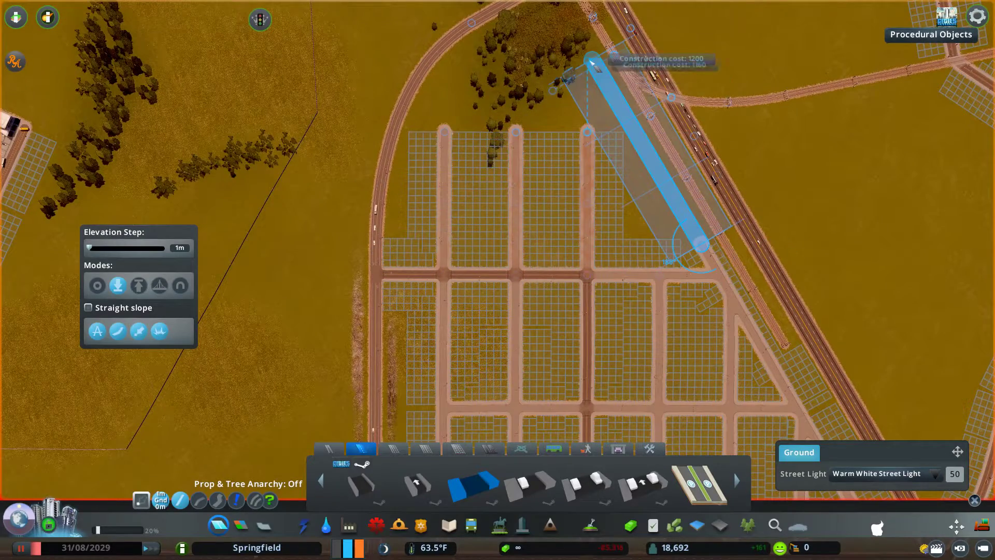
- Extend the diagonal street alongside the railway and join the nearest parallel side street to its end
{"action": "left_click", "coordinate": [591, 61]}
{"action": "left_click", "coordinate": [587, 131]}
{"action": "scroll", "coordinate": [651, 202], "scroll_direction": "up", "scroll_amount": 5}
{"action": "key", "text": "w"}
{"action": "key", "text": "m"}
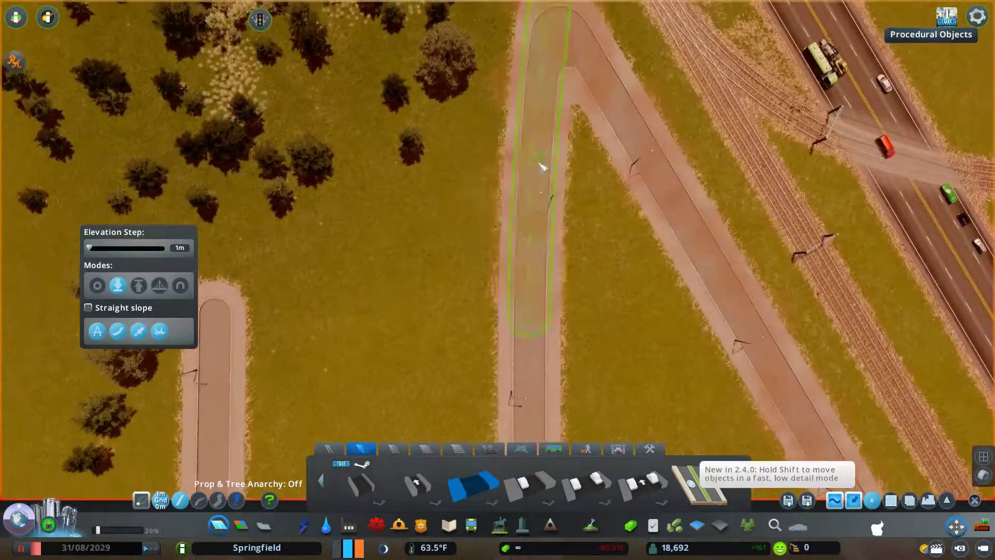
{"action": "key", "text": "w"}
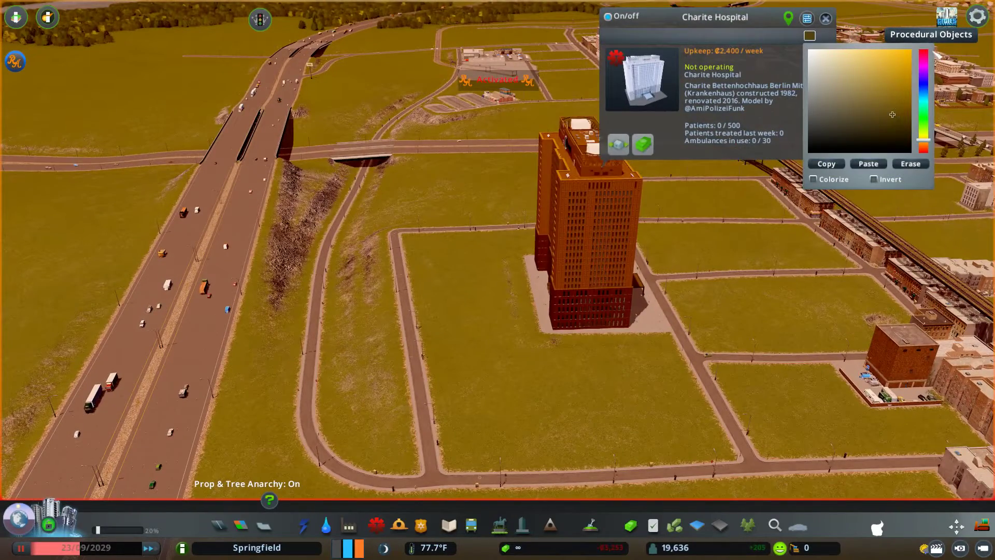
- Move the Charite Hospital back from the street into the middle of its block with Move It
{"action": "key", "text": "Escape"}
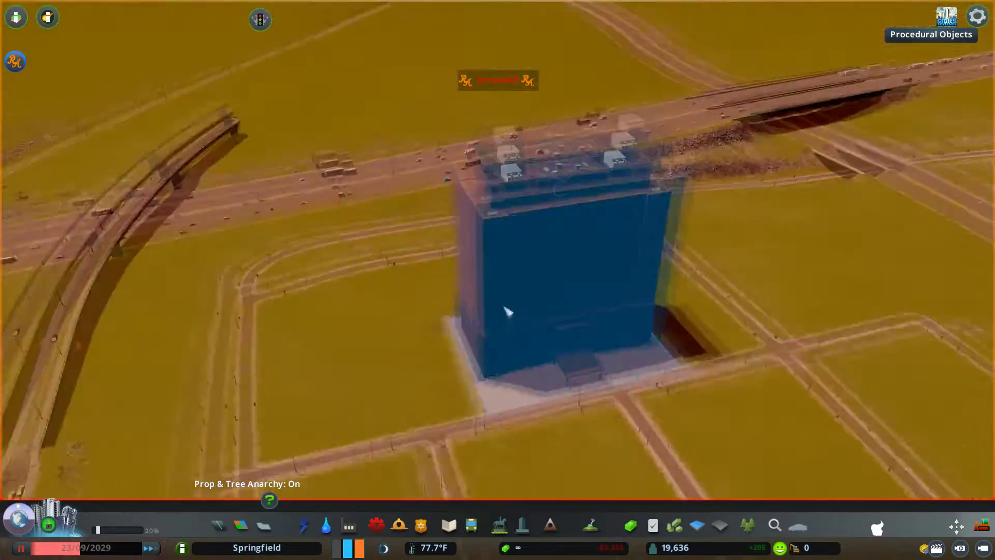
{"action": "scroll", "coordinate": [506, 313], "scroll_direction": "up", "scroll_amount": 5}
{"action": "key", "text": "m"}
{"action": "left_click", "coordinate": [655, 309]}
{"action": "scroll", "coordinate": [518, 306], "scroll_direction": "down", "scroll_amount": 5}
{"action": "scroll", "coordinate": [223, 298], "scroll_direction": "down", "scroll_amount": 10}
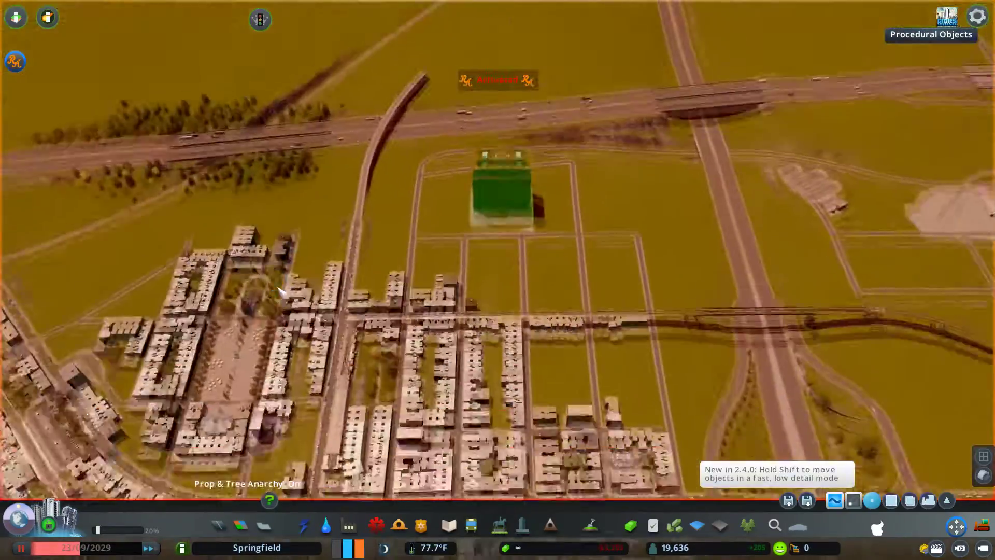
{"action": "scroll", "coordinate": [500, 200], "scroll_direction": "up", "scroll_amount": 10}
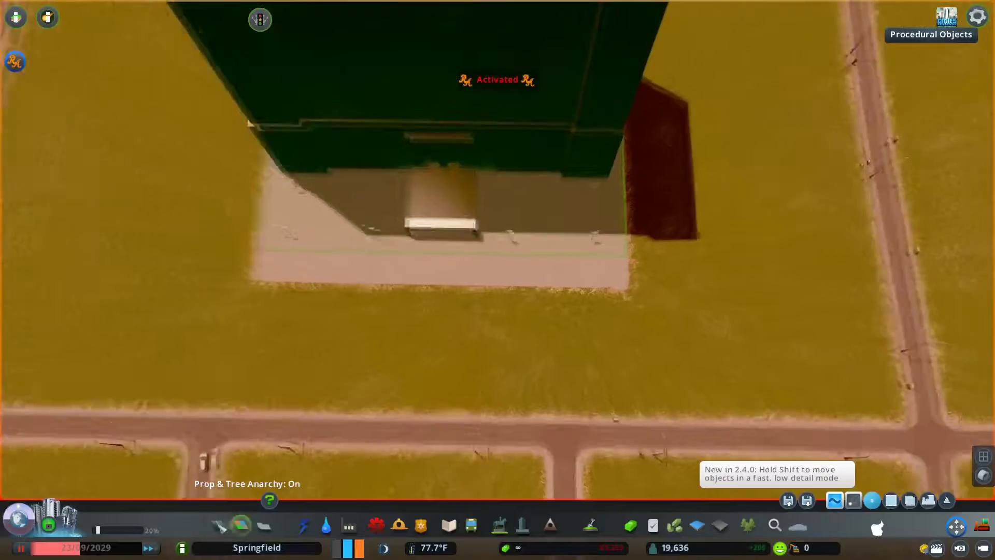
- Build a service road loop around the hospital and link it to the surrounding streets
{"action": "left_click", "coordinate": [219, 525]}
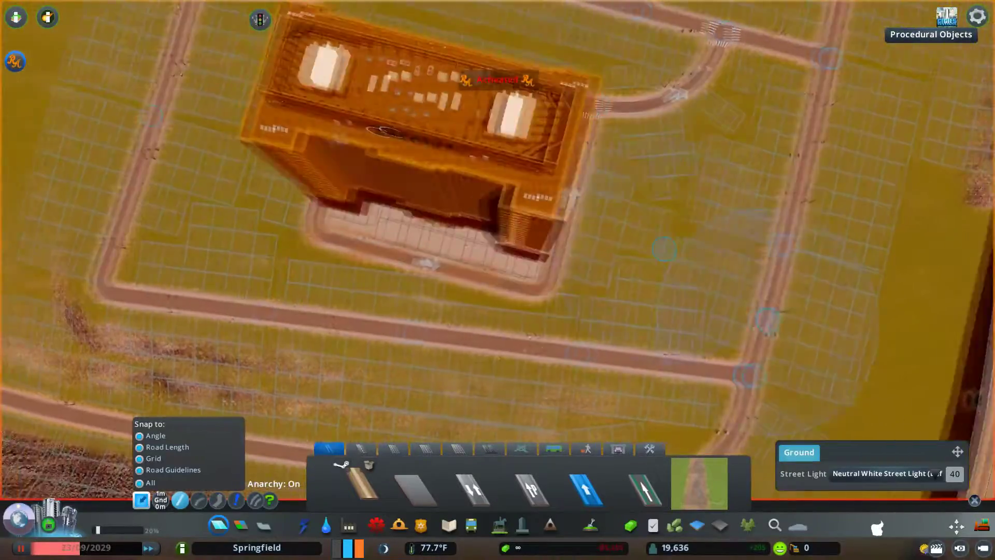
- Widen the paved area beside the hospital by moving its side nodes outward with Move It
{"action": "left_click", "coordinate": [956, 526]}
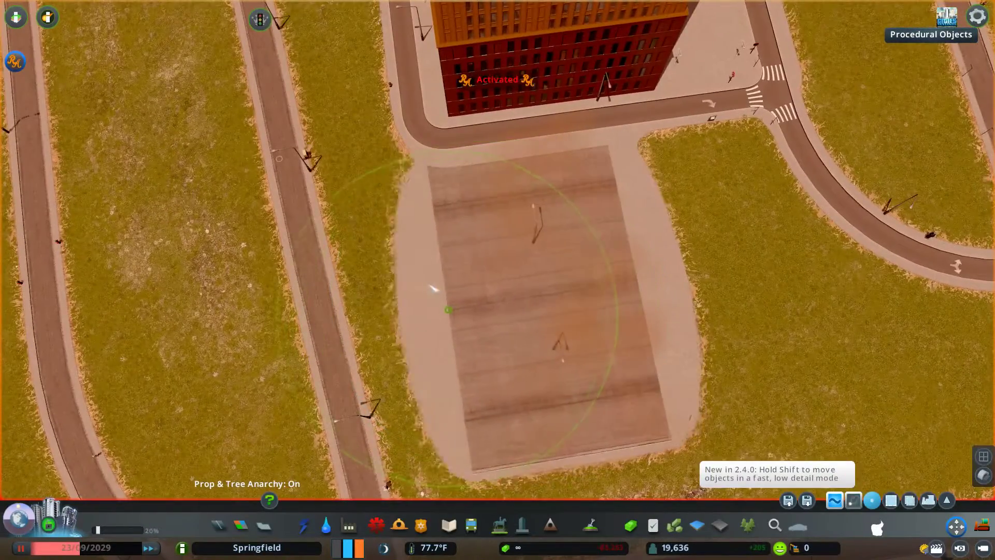
{"action": "left_click_drag", "start_coordinate": [433, 288], "coordinate": [417, 290]}
{"action": "left_click_drag", "start_coordinate": [660, 247], "coordinate": [792, 237]}
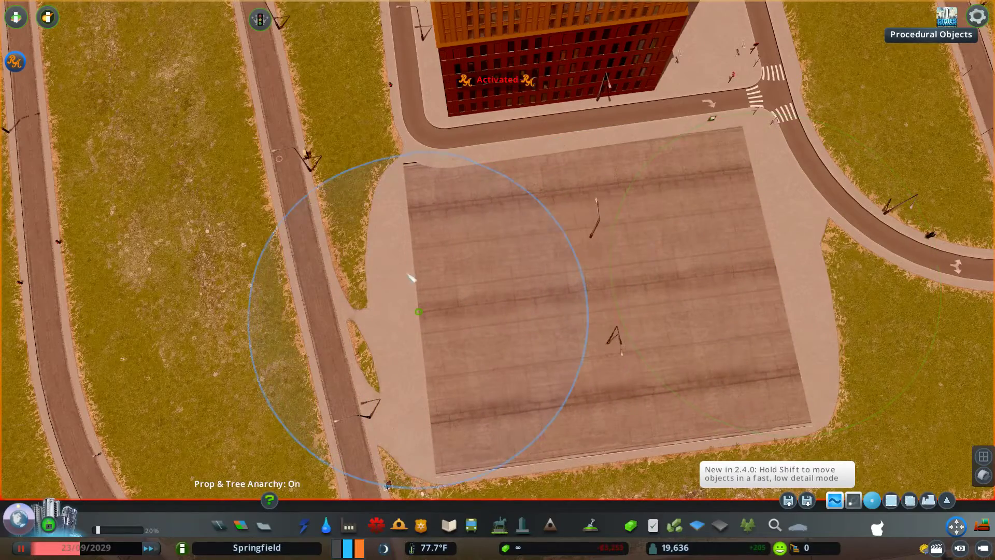
- Demolish the wide paved lot beside the hospital
{"action": "left_click_drag", "start_coordinate": [411, 277], "coordinate": [411, 293]}
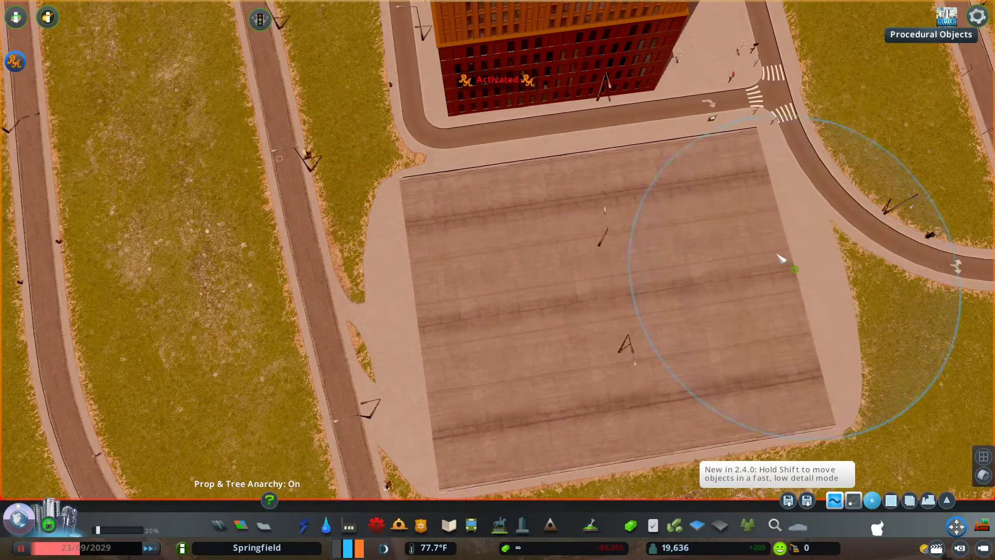
{"action": "scroll", "coordinate": [778, 253], "scroll_direction": "down", "scroll_amount": 4}
{"action": "left_click_drag", "start_coordinate": [777, 254], "coordinate": [501, 284]}
{"action": "scroll", "coordinate": [502, 285], "scroll_direction": "up", "scroll_amount": 4}
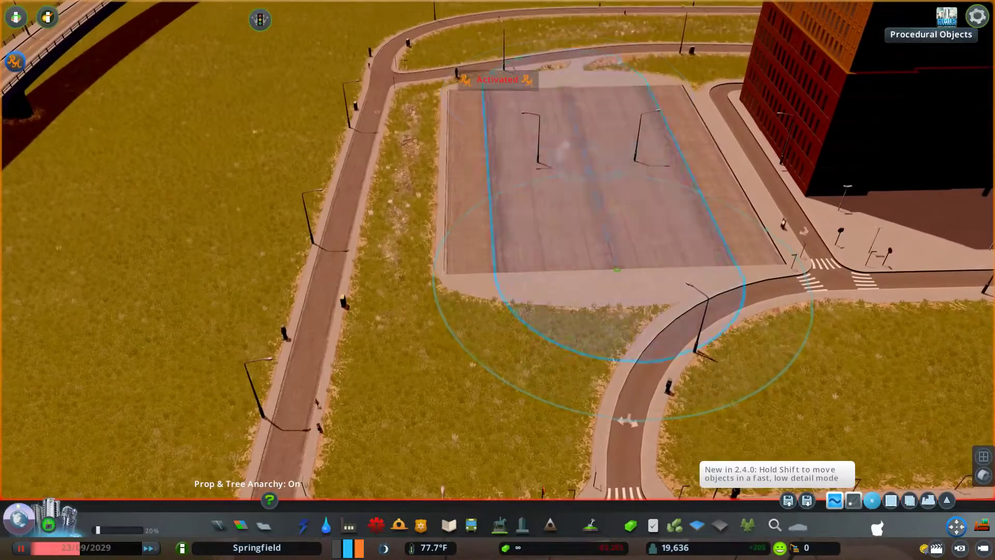
{"action": "key", "text": "b"}
{"action": "left_click", "coordinate": [581, 156]}
- Build a straight parking-lot road segment beside the hospital's service road, on the cleared site
{"action": "left_click", "coordinate": [218, 526]}
{"action": "left_click", "coordinate": [529, 482]}
{"action": "key", "text": "w"}
{"action": "key", "text": "d"}
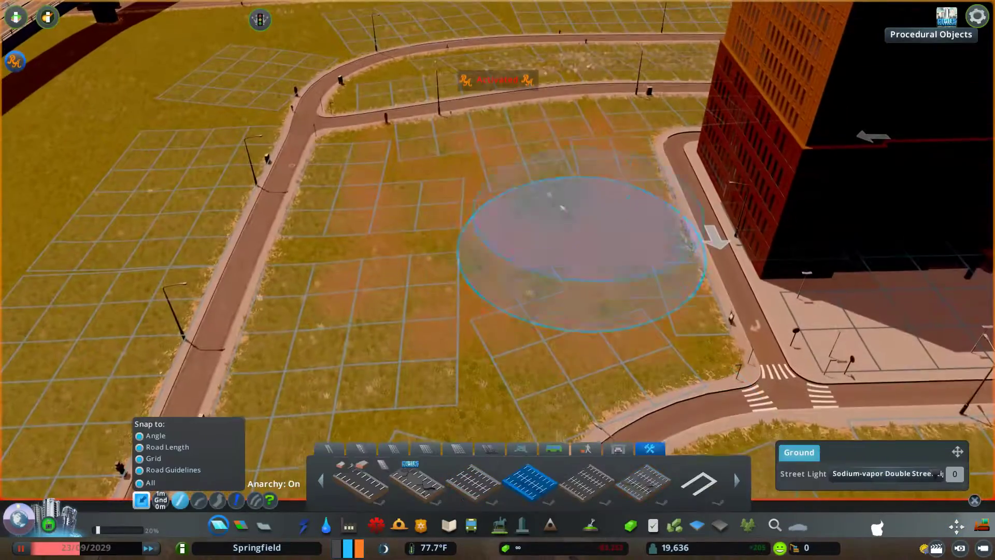
{"action": "left_click", "coordinate": [552, 145]}
{"action": "left_click", "coordinate": [579, 272]}
- Lay a longer, narrower parking-lot strip parallel to the first lot, on its outer side facing the street
{"action": "key", "text": "s"}
{"action": "key", "text": "a"}
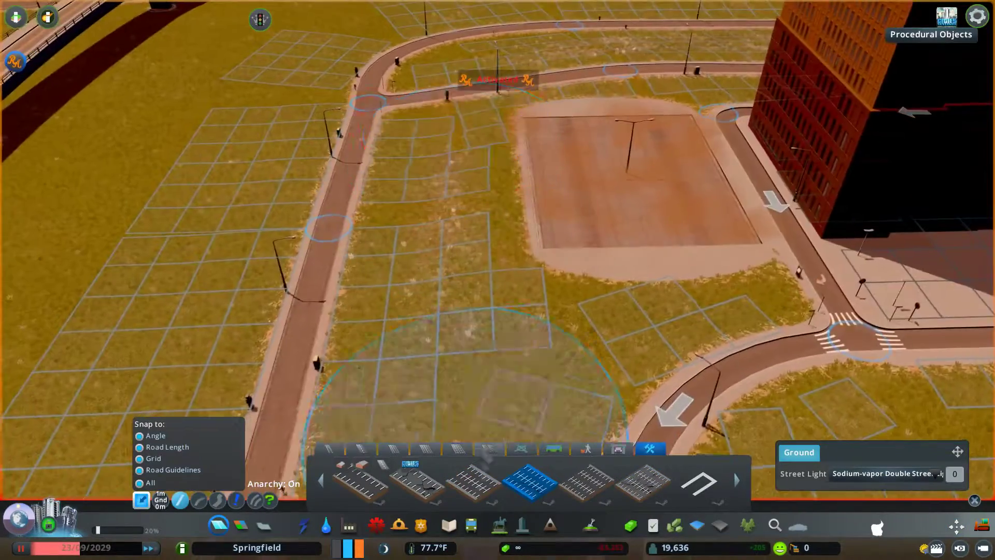
{"action": "left_click", "coordinate": [418, 482]}
{"action": "left_click", "coordinate": [493, 129]}
{"action": "left_click", "coordinate": [505, 290]}
- Connect the ends of the two parking lots with a curved parking-lot road piece
{"action": "key", "text": "s"}
{"action": "left_click_drag", "start_coordinate": [533, 294], "coordinate": [564, 273]}
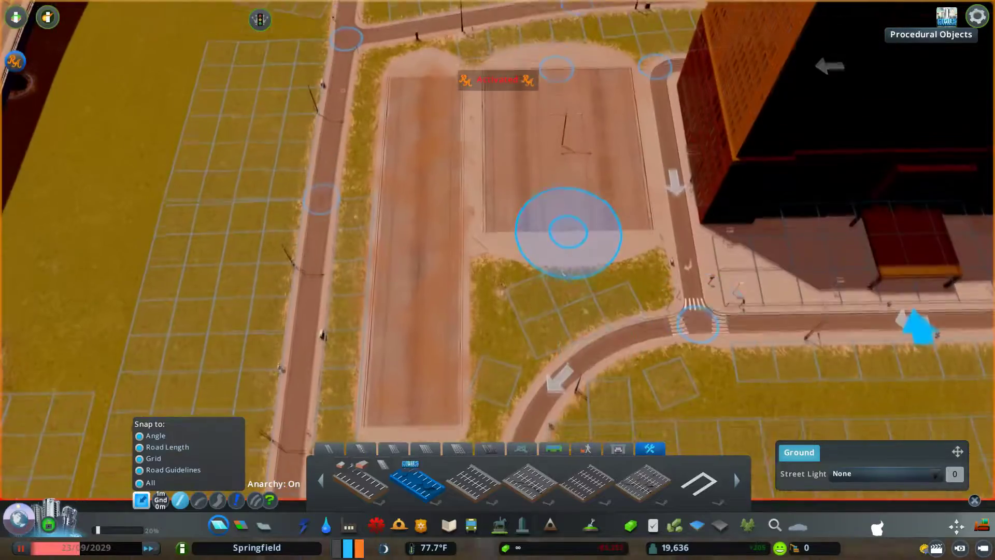
{"action": "scroll", "coordinate": [564, 274], "scroll_direction": "up", "scroll_amount": 3}
{"action": "scroll", "coordinate": [430, 482], "scroll_direction": "up", "scroll_amount": 4}
{"action": "key", "text": "a"}
{"action": "left_click", "coordinate": [473, 482]}
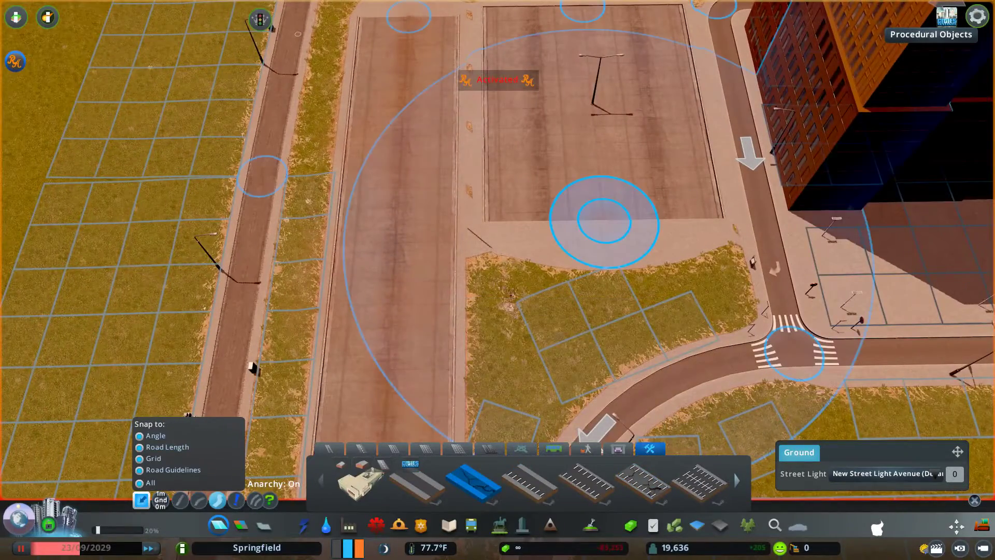
{"action": "right_click", "coordinate": [604, 220]}
{"action": "left_click", "coordinate": [603, 220]}
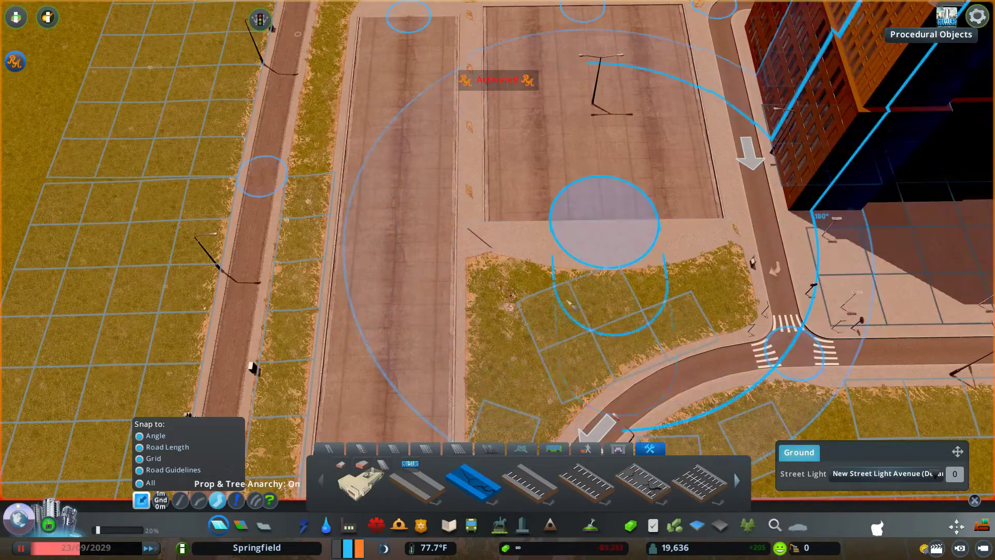
{"action": "left_click", "coordinate": [448, 337]}
- Extend the outer parking strip straight past the curve towards the street corner
{"action": "key", "text": "m"}
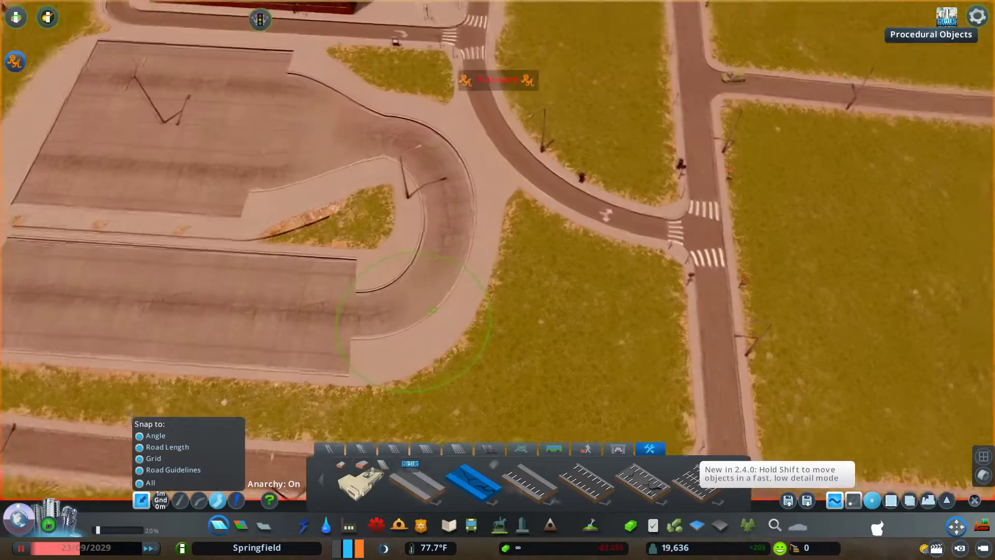
{"action": "left_click", "coordinate": [412, 321]}
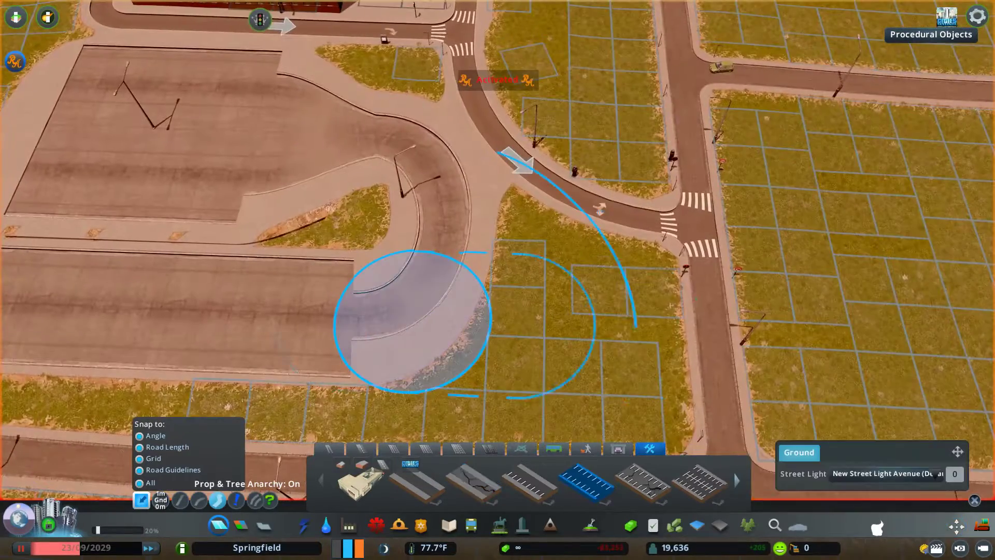
{"action": "left_click", "coordinate": [599, 331]}
- Align the height of the parking lot nodes to the nearby street intersection with Move It
{"action": "key", "text": "m"}
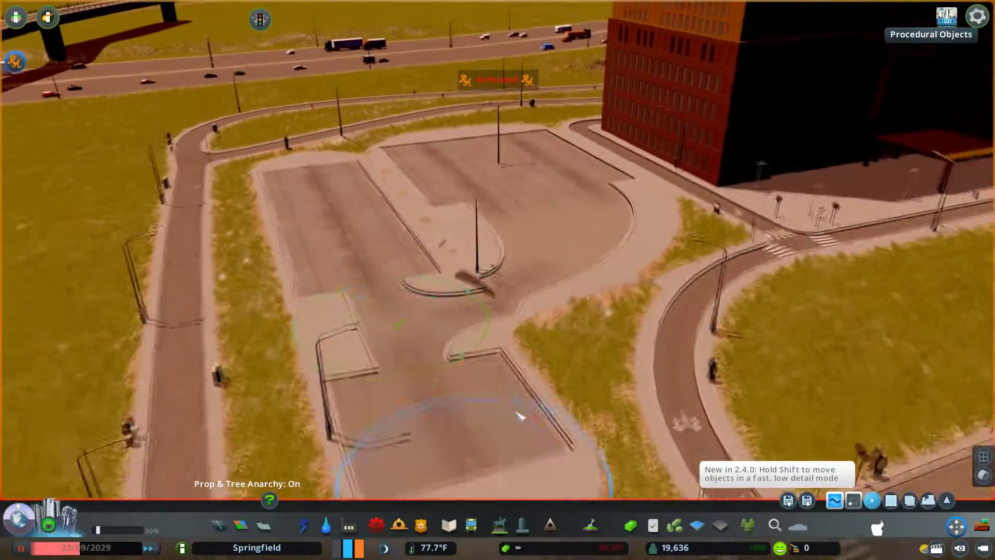
{"action": "left_click", "coordinate": [519, 413]}
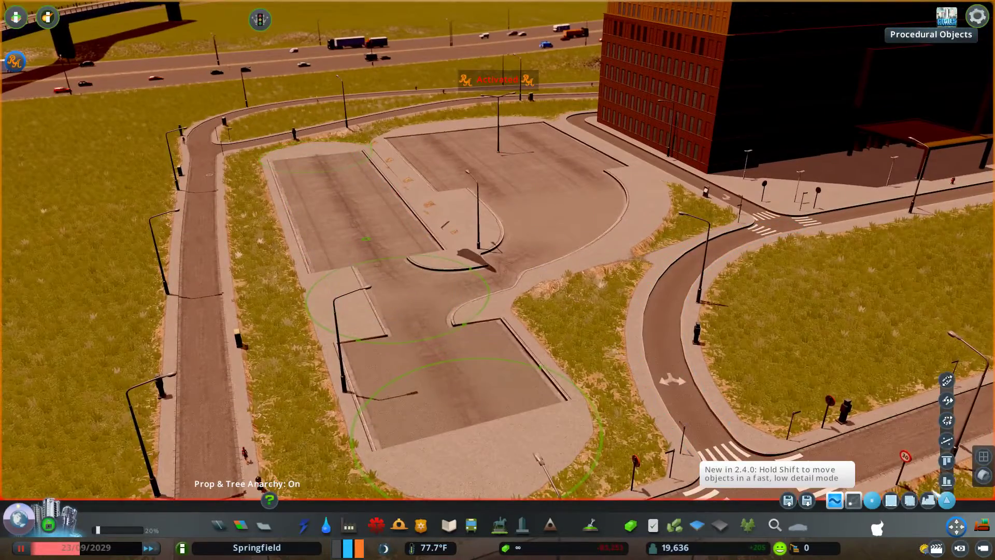
{"action": "left_click", "coordinate": [947, 480]}
{"action": "scroll", "coordinate": [469, 428], "scroll_direction": "down", "scroll_amount": 3}
{"action": "left_click", "coordinate": [465, 422]}
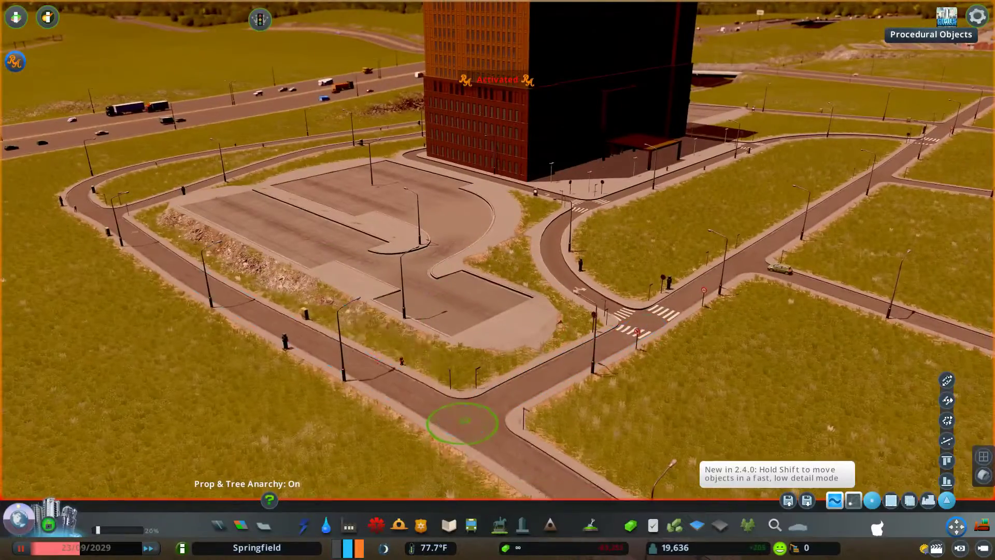
- Build a short one-way access road from the parking lot's curve to the hospital's service loop
{"action": "scroll", "coordinate": [319, 239], "scroll_direction": "up", "scroll_amount": 5}
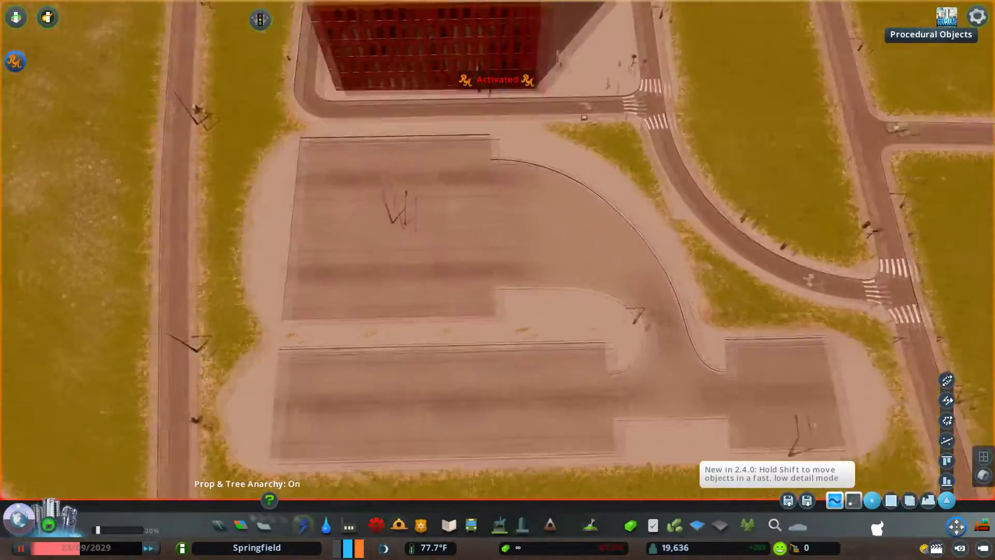
{"action": "left_click", "coordinate": [218, 525]}
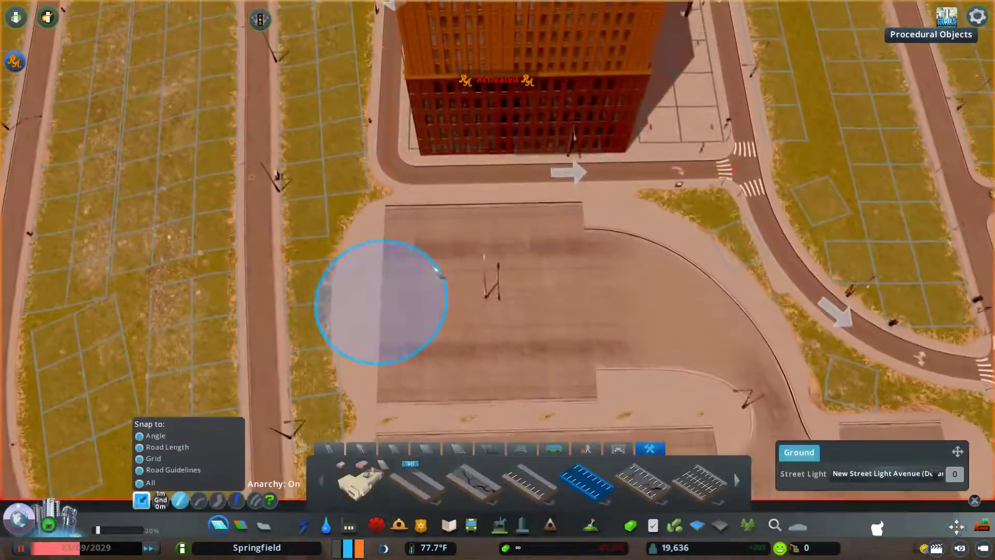
{"action": "right_click", "coordinate": [418, 191]}
{"action": "scroll", "coordinate": [586, 319], "scroll_direction": "down", "scroll_amount": 1}
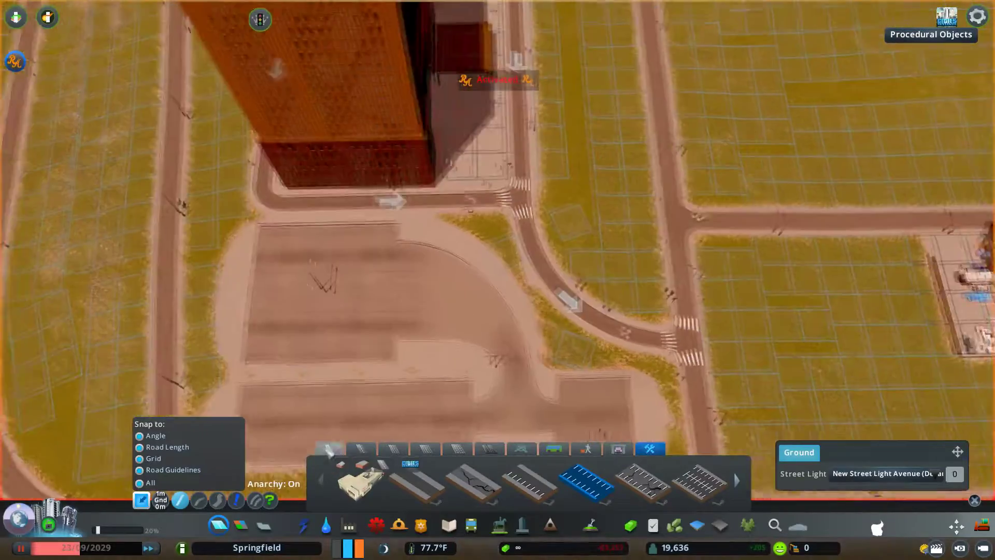
{"action": "left_click", "coordinate": [328, 449]}
{"action": "left_click", "coordinate": [491, 318]}
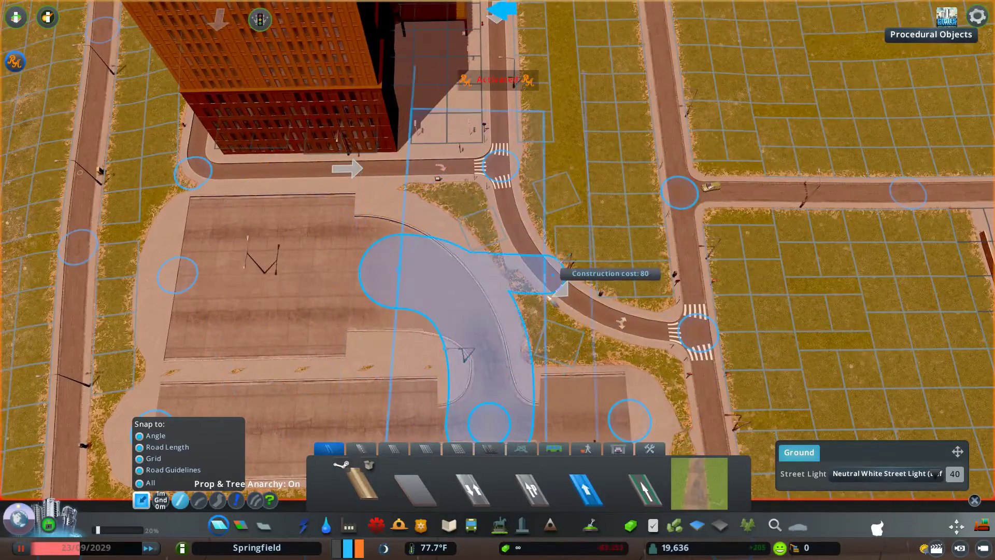
{"action": "left_click", "coordinate": [558, 280]}
- Upgrade the short parking access road to a two-lane two-way road
{"action": "key", "text": "m"}
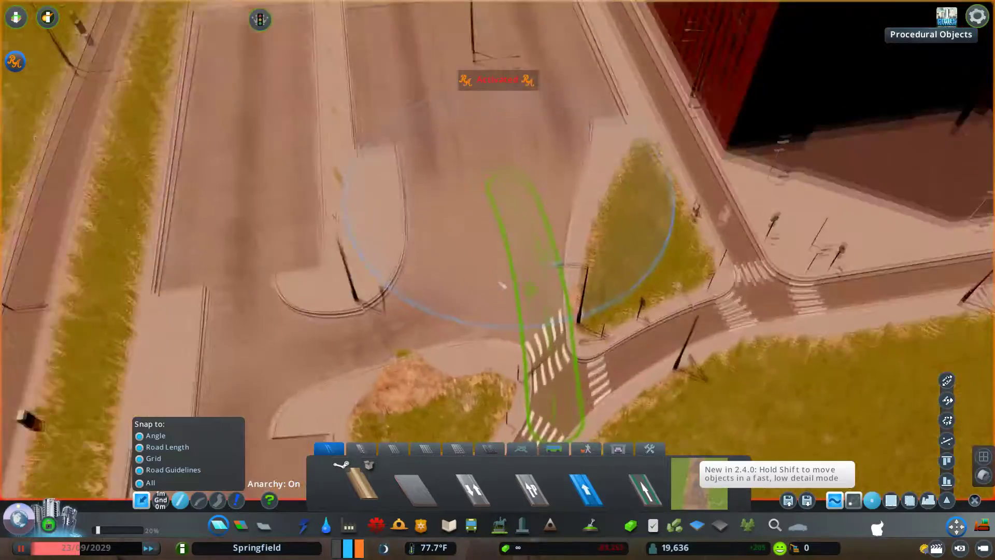
{"action": "left_click", "coordinate": [472, 489]}
{"action": "left_click", "coordinate": [236, 500]}
{"action": "left_click", "coordinate": [480, 254]}
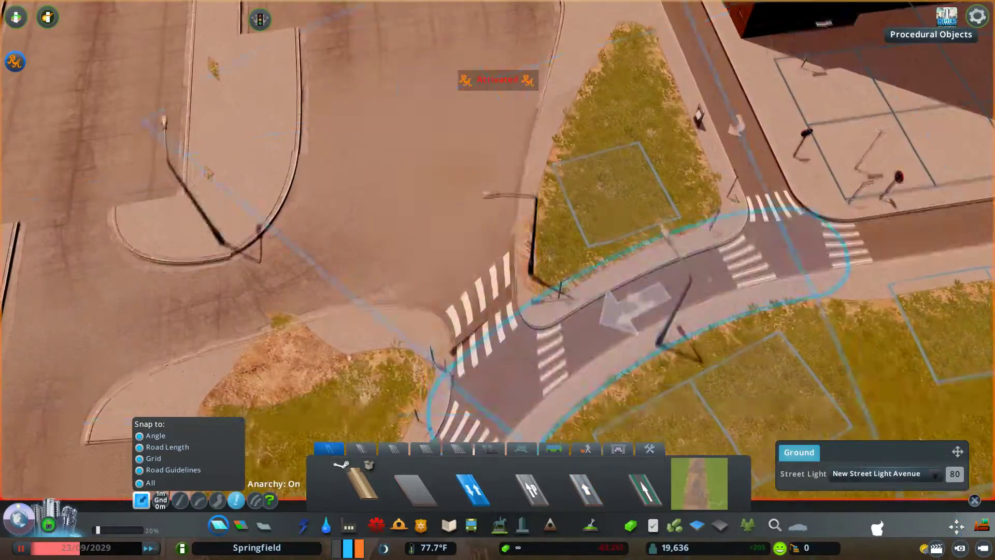
- Adjust the access road's inner end inside the parking lot with Move It
{"action": "key", "text": "m"}
{"action": "scroll", "coordinate": [498, 290], "scroll_direction": "down", "scroll_amount": 8}
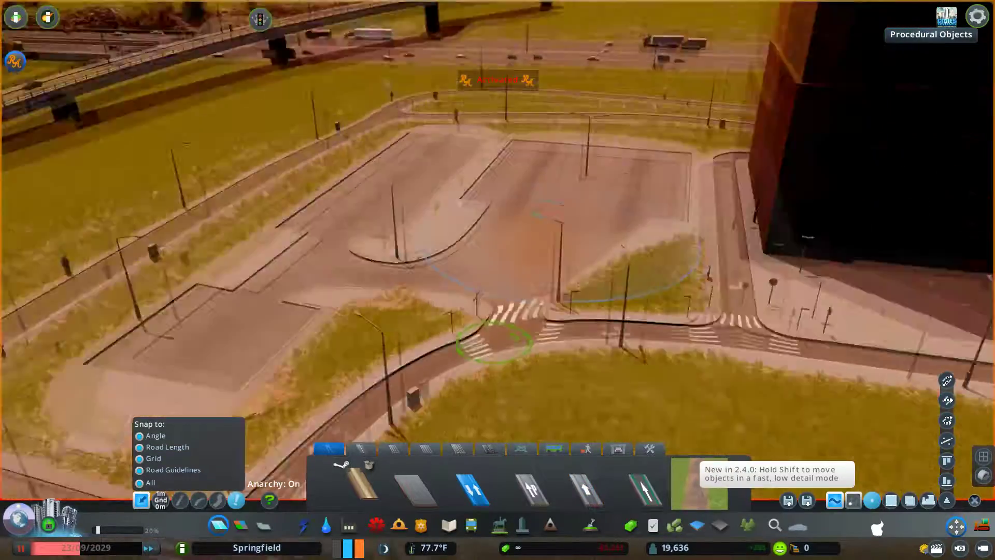
{"action": "key", "text": "Escape"}
{"action": "key", "text": "Escape"}
{"action": "scroll", "coordinate": [484, 290], "scroll_direction": "up", "scroll_amount": 10}
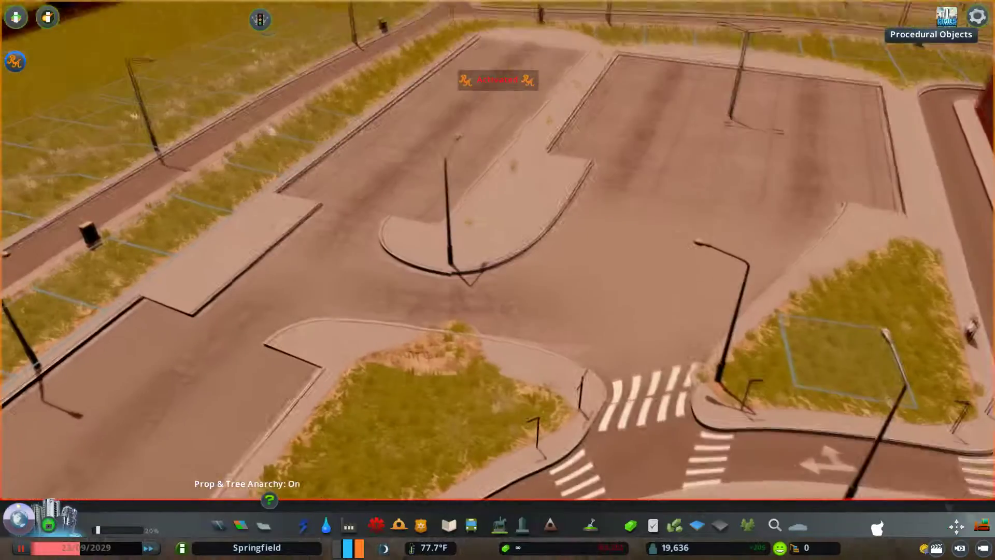
{"action": "key", "text": "m"}
{"action": "left_click", "coordinate": [524, 317]}
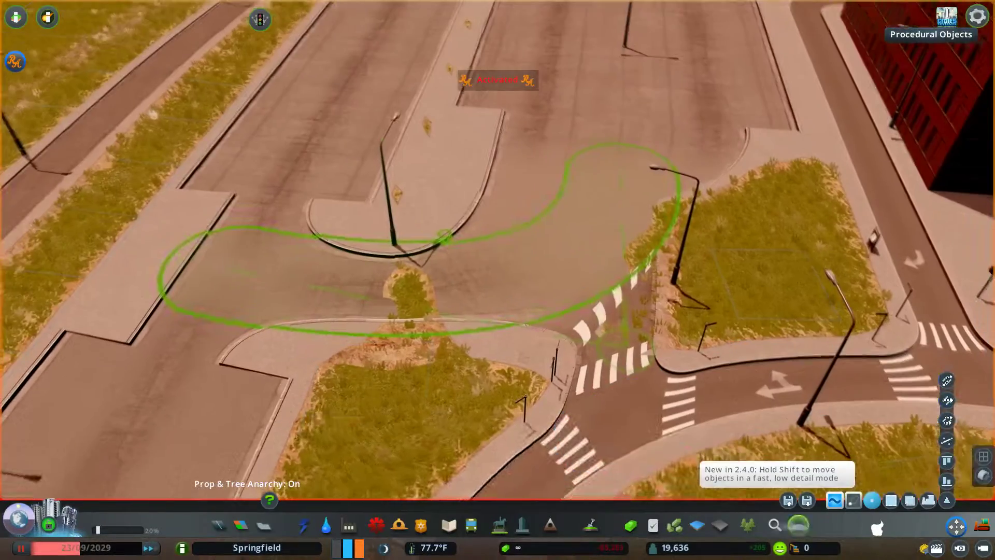
- Place the 8 m landscaping network over the grass intruding on the parking lot's curve and adjust it with Move It
{"action": "left_click", "coordinate": [774, 526]}
{"action": "left_click", "coordinate": [590, 526]}
{"action": "left_click", "coordinate": [522, 449]}
{"action": "scroll", "coordinate": [514, 487], "scroll_direction": "down", "scroll_amount": 12}
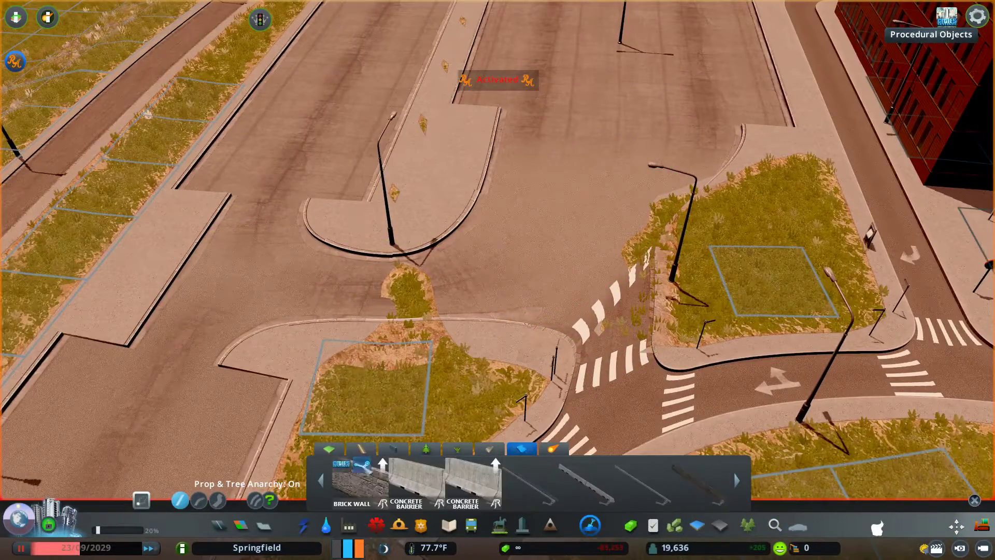
{"action": "key", "text": "a"}
{"action": "left_click", "coordinate": [418, 485]}
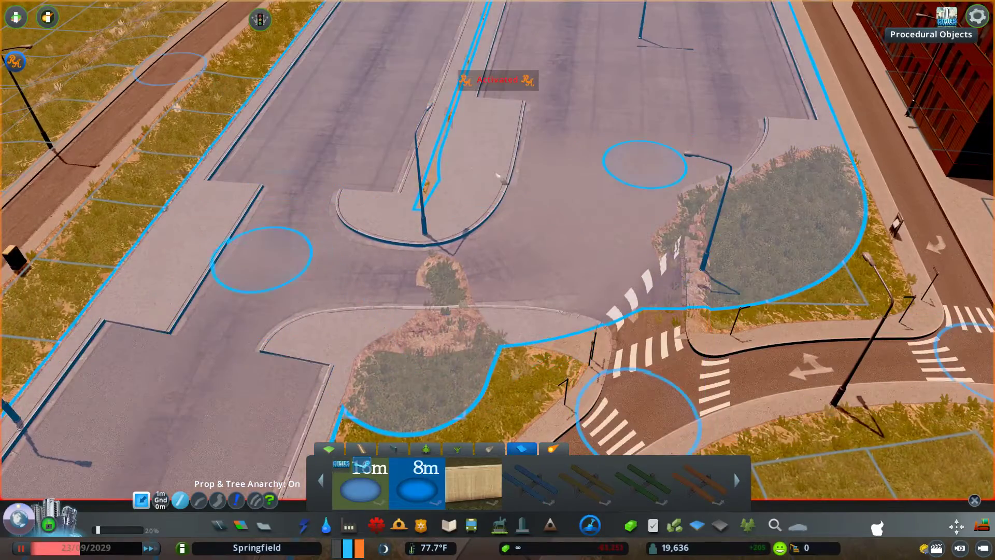
{"action": "key", "text": "m"}
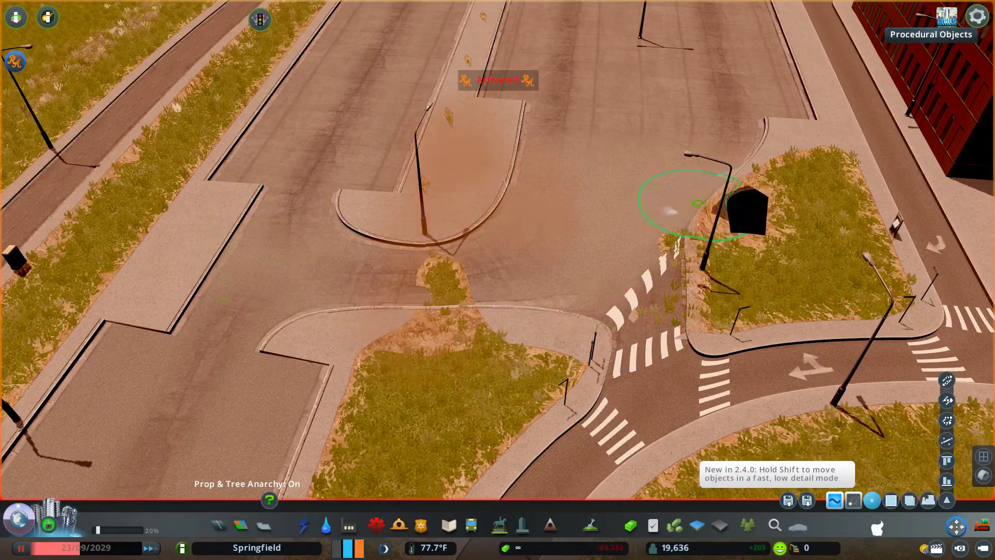
{"action": "scroll", "coordinate": [686, 206], "scroll_direction": "up", "scroll_amount": 5}
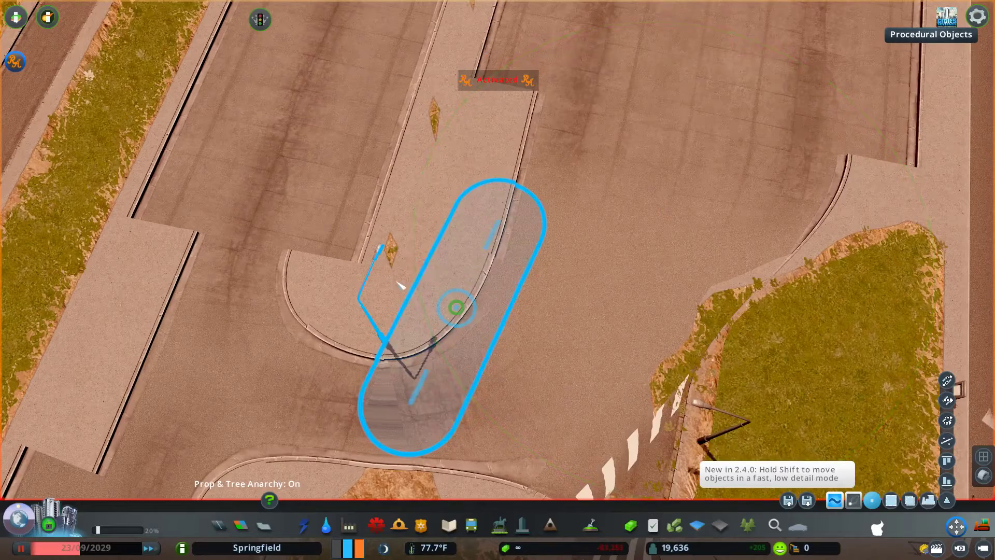
{"action": "scroll", "coordinate": [635, 271], "scroll_direction": "down", "scroll_amount": 4}
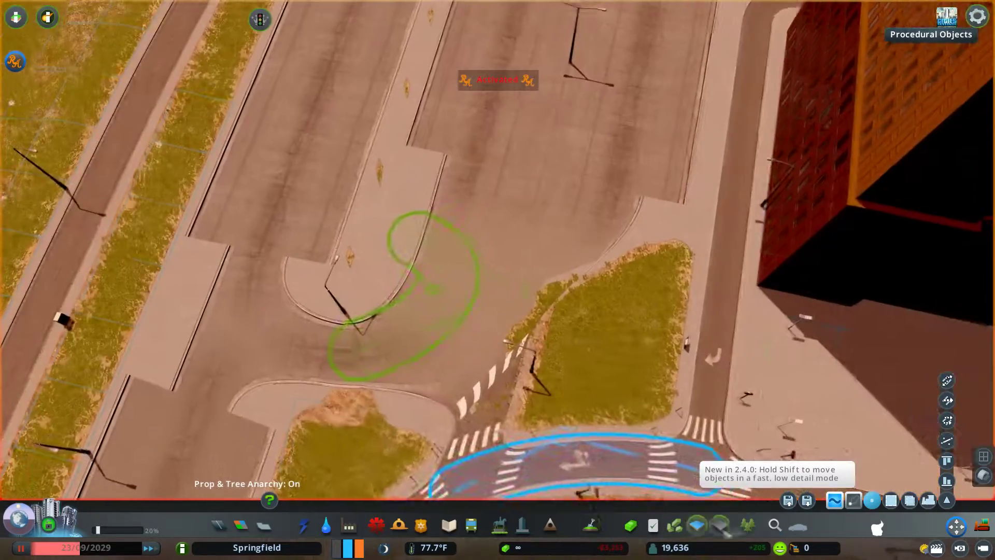
- Try to lay another 8 m landscaping network piece across the grass island beside the access road
{"action": "left_click", "coordinate": [775, 525]}
{"action": "left_click", "coordinate": [589, 525]}
{"action": "left_click", "coordinate": [561, 376]}
{"action": "left_click", "coordinate": [586, 264]}
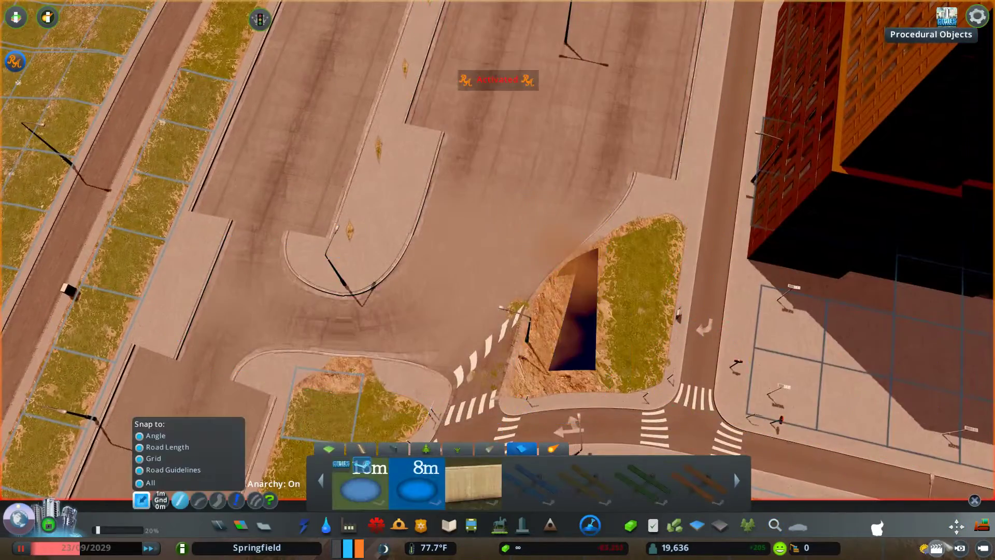
{"action": "key", "text": "m"}
{"action": "key", "text": "ctrl+z"}
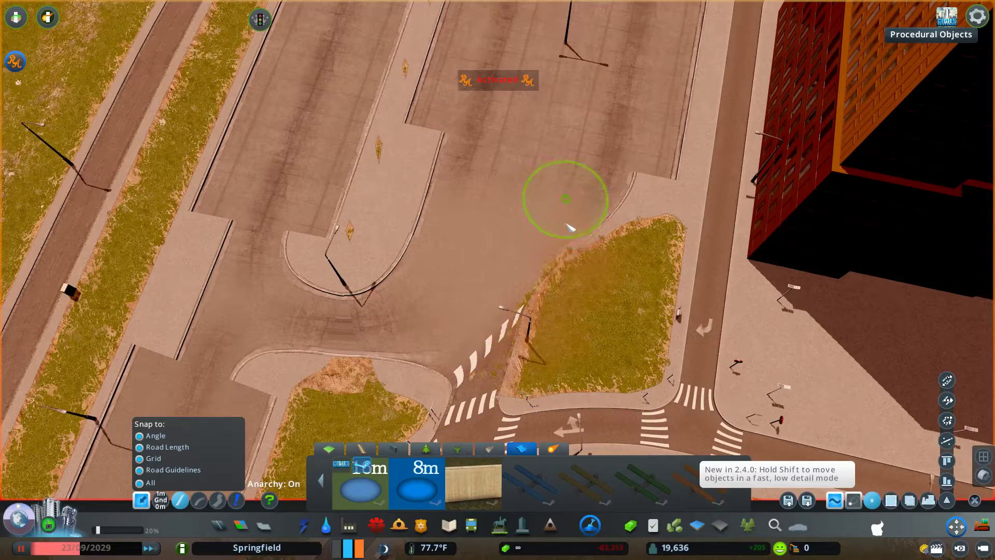
- Shift the hospital-side parking lot's curve node slightly with Move It
{"action": "scroll", "coordinate": [535, 242], "scroll_direction": "down", "scroll_amount": 5}
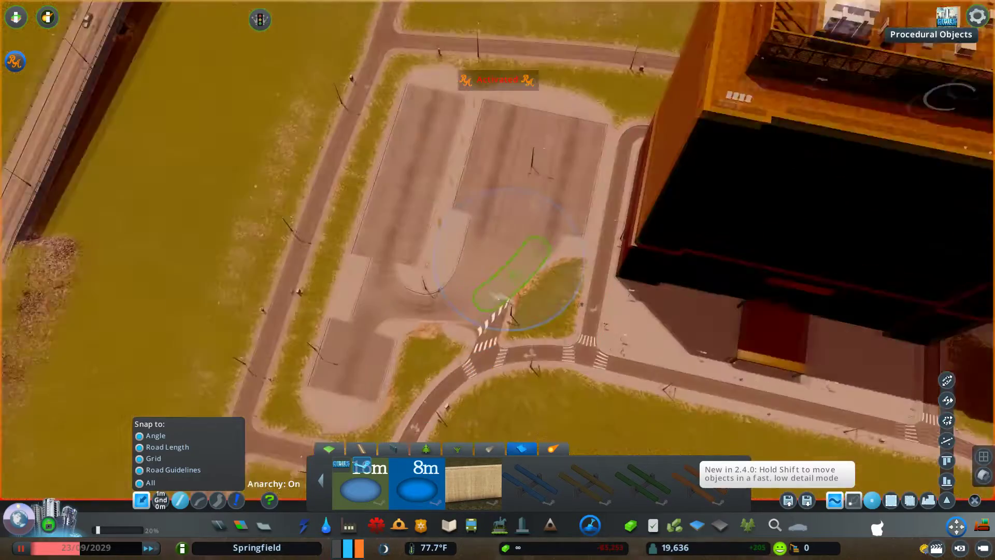
{"action": "scroll", "coordinate": [480, 296], "scroll_direction": "up", "scroll_amount": 2}
{"action": "scroll", "coordinate": [479, 342], "scroll_direction": "down", "scroll_amount": 2}
{"action": "key", "text": "Escape"}
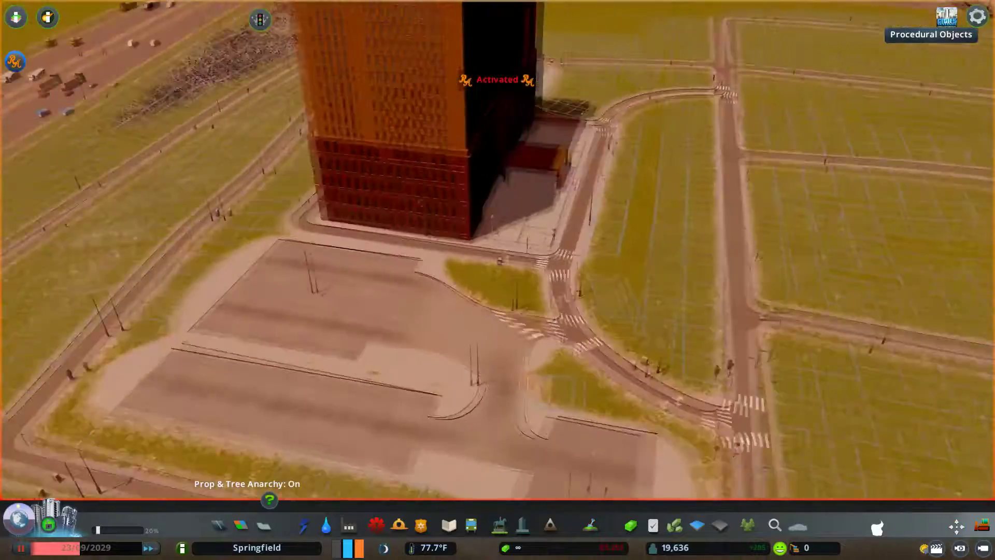
{"action": "scroll", "coordinate": [414, 254], "scroll_direction": "up", "scroll_amount": 4}
{"action": "key", "text": "m"}
{"action": "left_click_drag", "start_coordinate": [450, 228], "coordinate": [468, 224]}
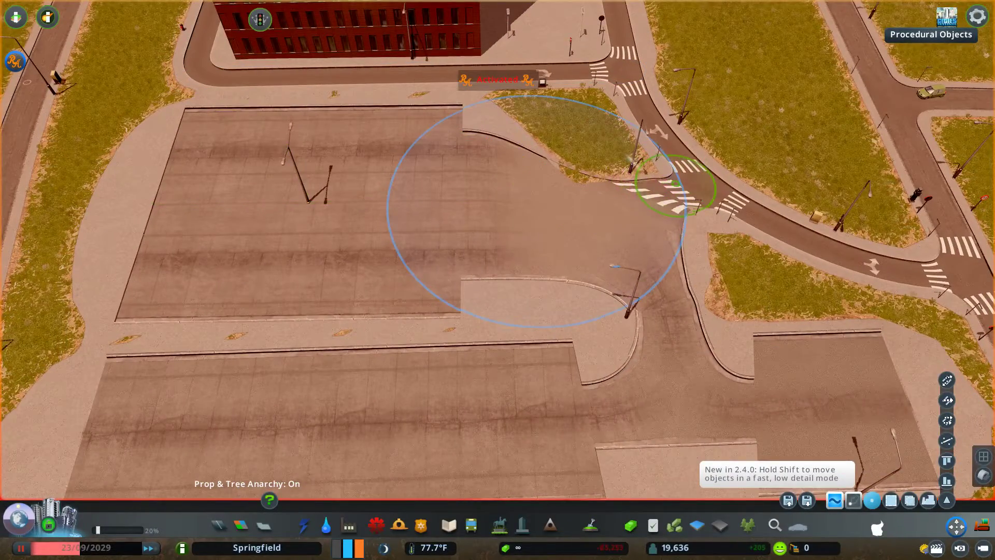
- Limit the Move It selection to nodes and refine the junction between the access road and the parking lot
{"action": "left_click_drag", "start_coordinate": [631, 160], "coordinate": [555, 234]}
{"action": "left_click", "coordinate": [555, 234]}
{"action": "left_click", "coordinate": [891, 500]}
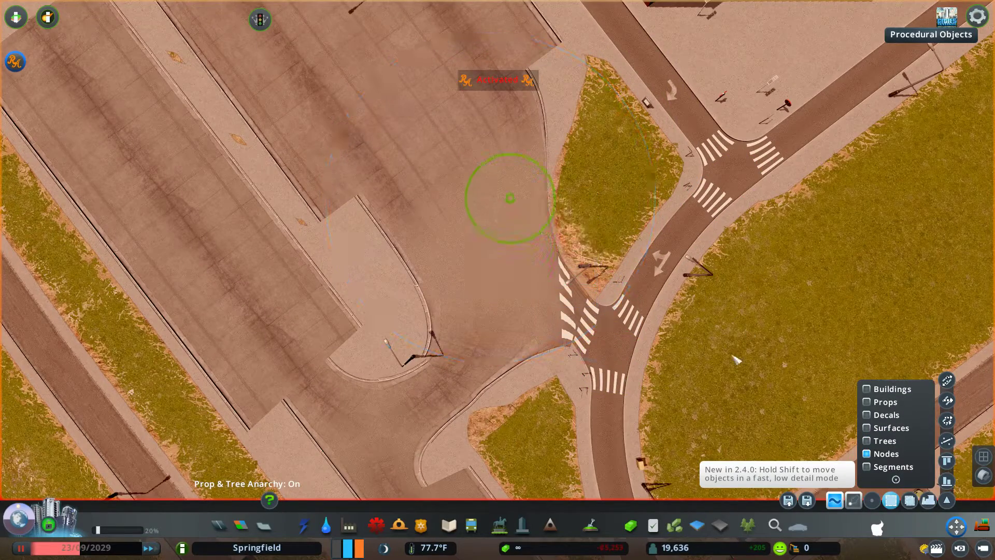
{"action": "key", "text": "m"}
{"action": "left_click_drag", "start_coordinate": [771, 333], "coordinate": [437, 390]}
{"action": "scroll", "coordinate": [437, 390], "scroll_direction": "up", "scroll_amount": 3}
- Search all asset types for "ASPHA" and select a Ploppable Asphalt piece for placement
{"action": "left_click", "coordinate": [775, 525]}
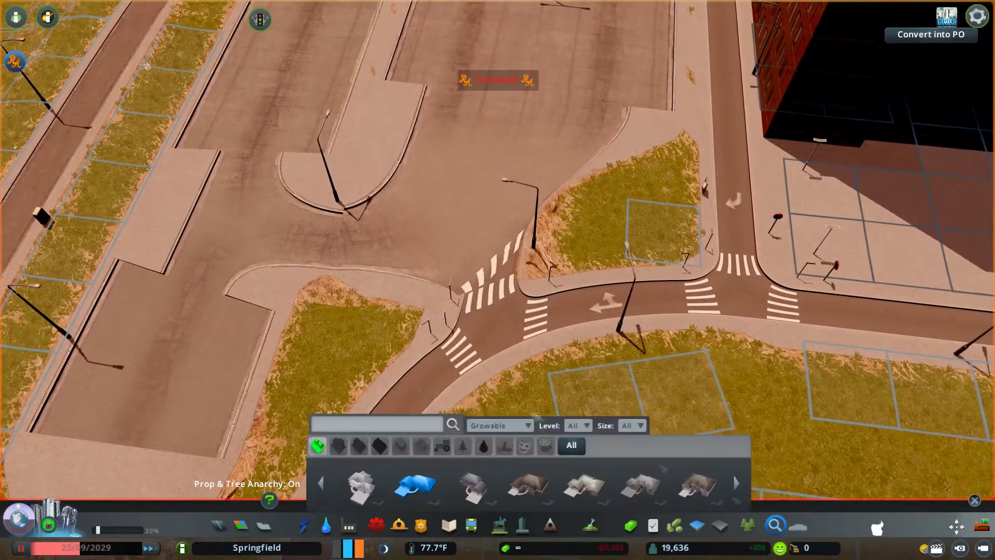
{"action": "left_click", "coordinate": [500, 424]}
{"action": "left_click", "coordinate": [480, 316]}
{"action": "left_click", "coordinate": [393, 418]}
{"action": "type", "text": "PLOPa"}
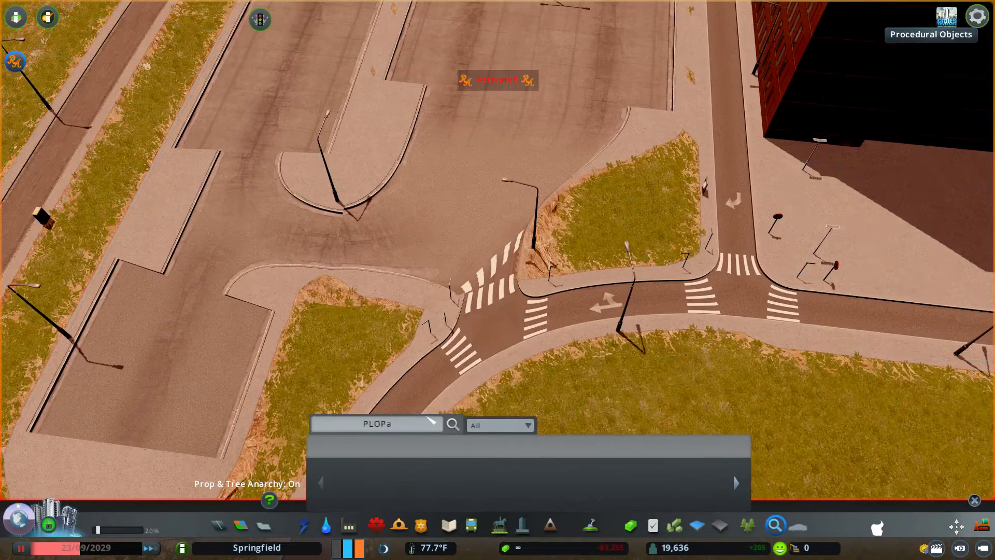
{"action": "key", "text": "BackSpace"}
{"action": "key", "text": "BackSpace"}
{"action": "key", "text": "BackSpace"}
{"action": "key", "text": "BackSpace"}
{"action": "key", "text": "BackSpace"}
{"action": "type", "text": "ASPHA"}
{"action": "left_click", "coordinate": [537, 490]}
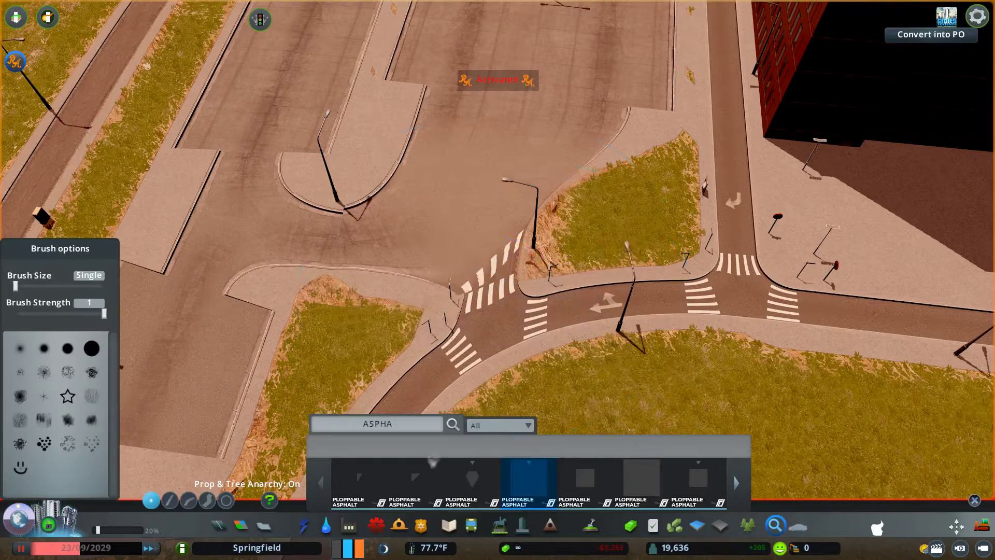
- Fill the gap where the parking lot meets the access road crosswalk with a different Ploppable Asphalt piece
{"action": "left_click", "coordinate": [433, 462]}
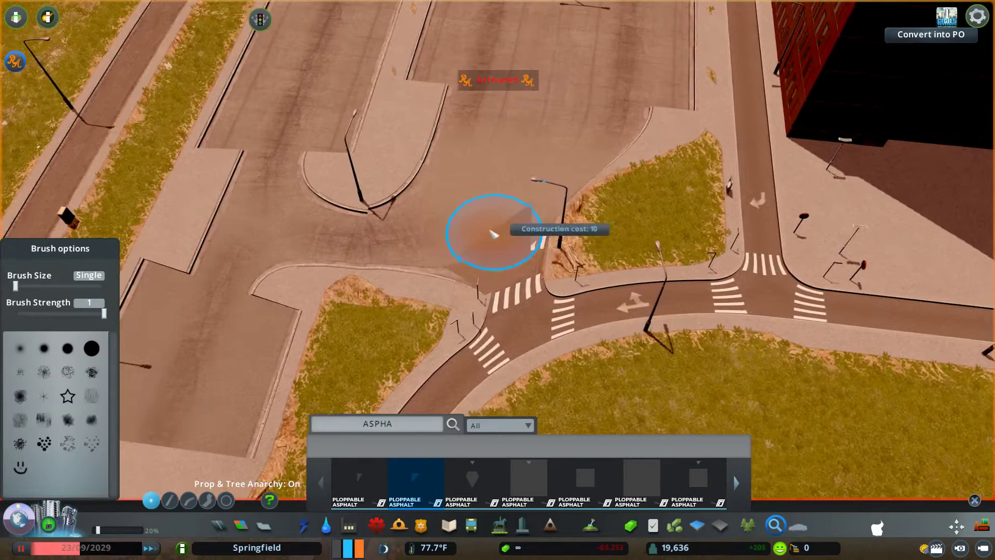
{"action": "left_click", "coordinate": [512, 234]}
{"action": "left_click_drag", "start_coordinate": [512, 234], "coordinate": [661, 231]}
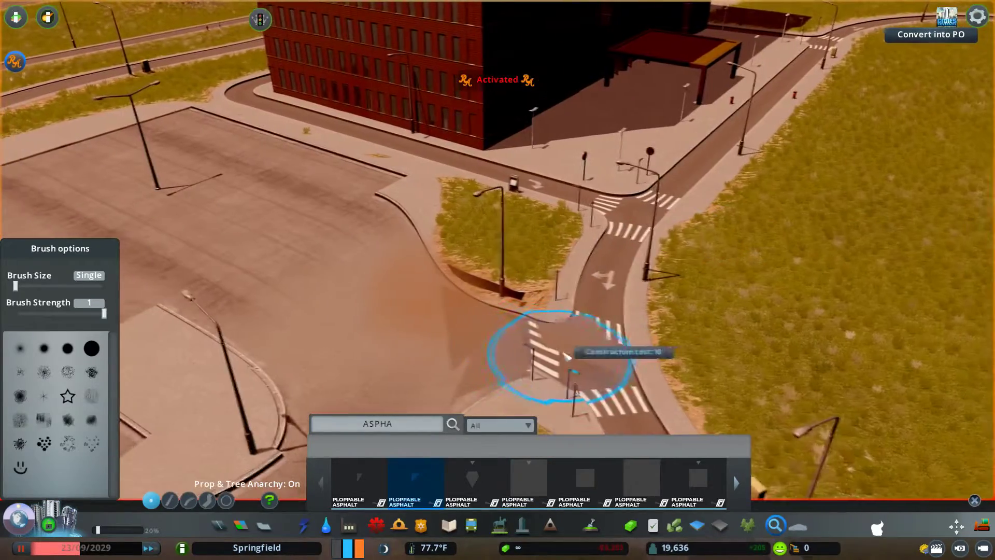
{"action": "key", "text": "m"}
{"action": "left_click", "coordinate": [601, 368]}
{"action": "left_click", "coordinate": [434, 469]}
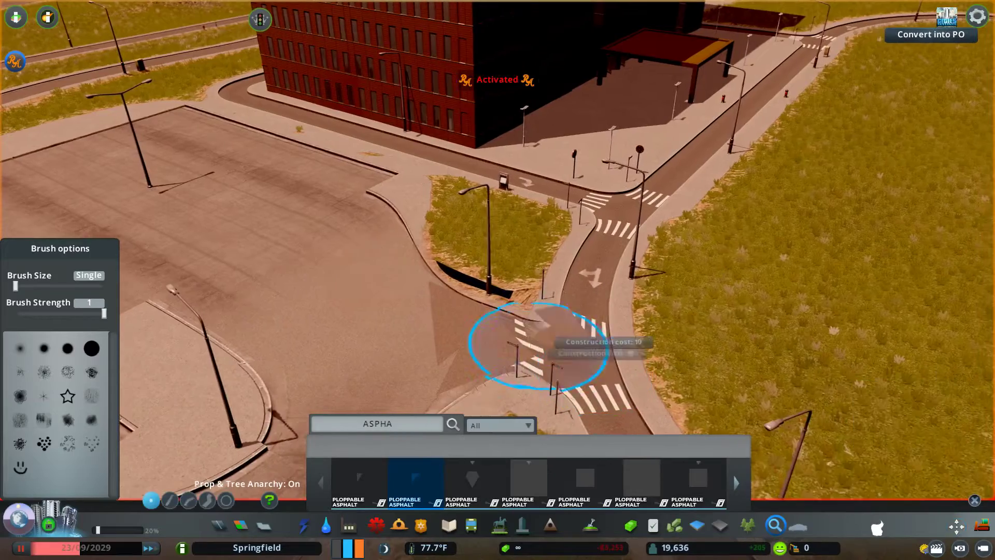
{"action": "left_click", "coordinate": [493, 355]}
{"action": "mouse_move", "coordinate": [493, 356]}
{"action": "left_mouse_down"}
{"action": "mouse_move", "coordinate": [501, 285]}
{"action": "mouse_move", "coordinate": [548, 254]}
{"action": "left_mouse_up"}
{"action": "key", "text": "d"}
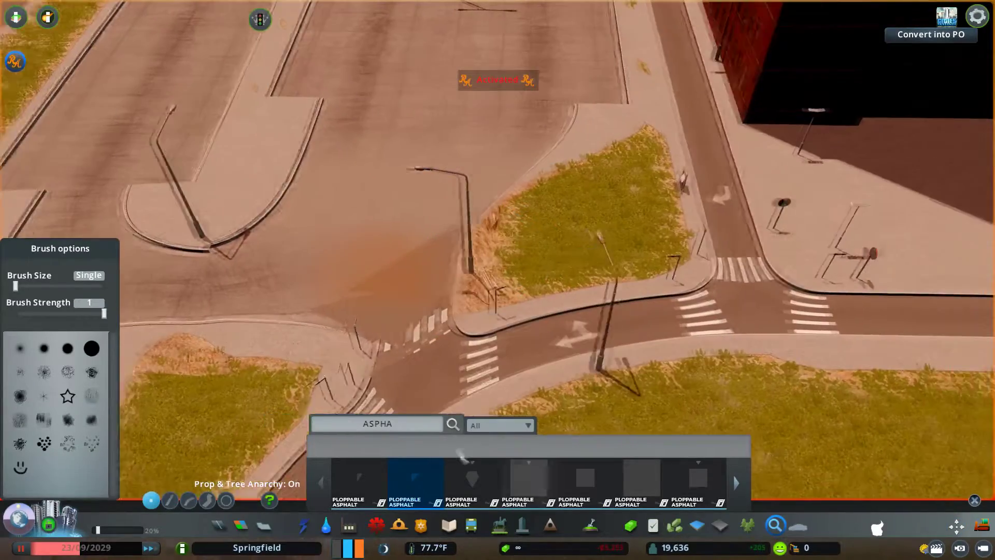
- Search the assets for "BUSH" and cover the triangular grass island with Clusters Bushes at brush strength 0.00
{"action": "left_click_drag", "start_coordinate": [409, 425], "coordinate": [338, 428]}
{"action": "type", "text": "BUSH"}
{"action": "left_click", "coordinate": [416, 482]}
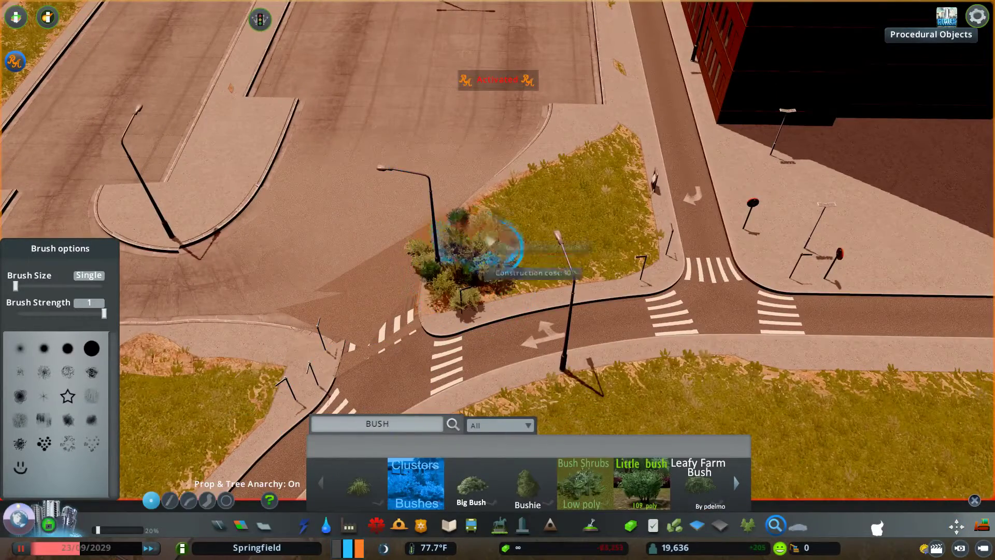
{"action": "left_click_drag", "start_coordinate": [104, 313], "coordinate": [16, 313]}
{"action": "left_click", "coordinate": [595, 211]}
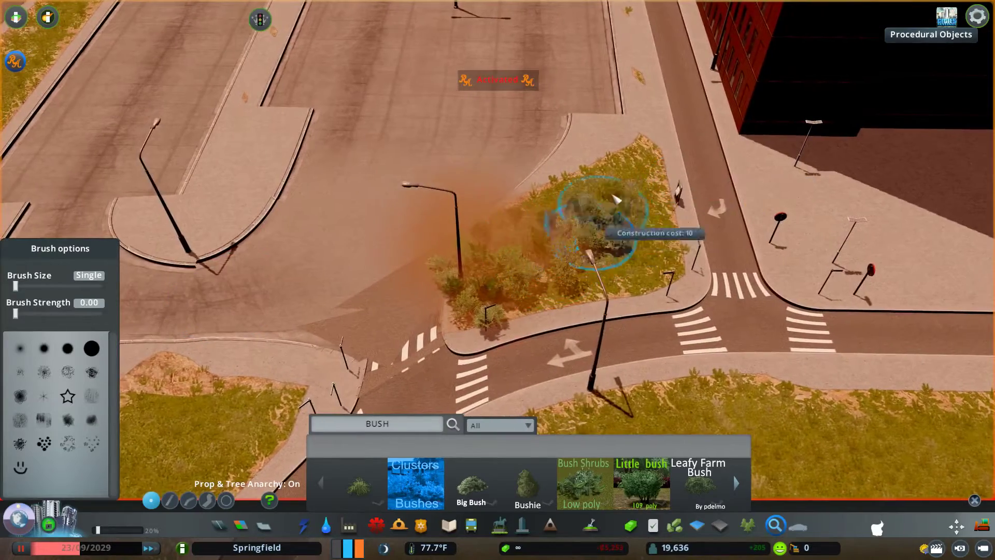
- Plant a curved row of Little bush along the inner edge of the access road near the parking lot
{"action": "left_click", "coordinate": [642, 483]}
{"action": "key", "text": "d"}
{"action": "scroll", "coordinate": [545, 282], "scroll_direction": "down", "scroll_amount": 5}
{"action": "key", "text": "s"}
{"action": "left_click", "coordinate": [207, 500]}
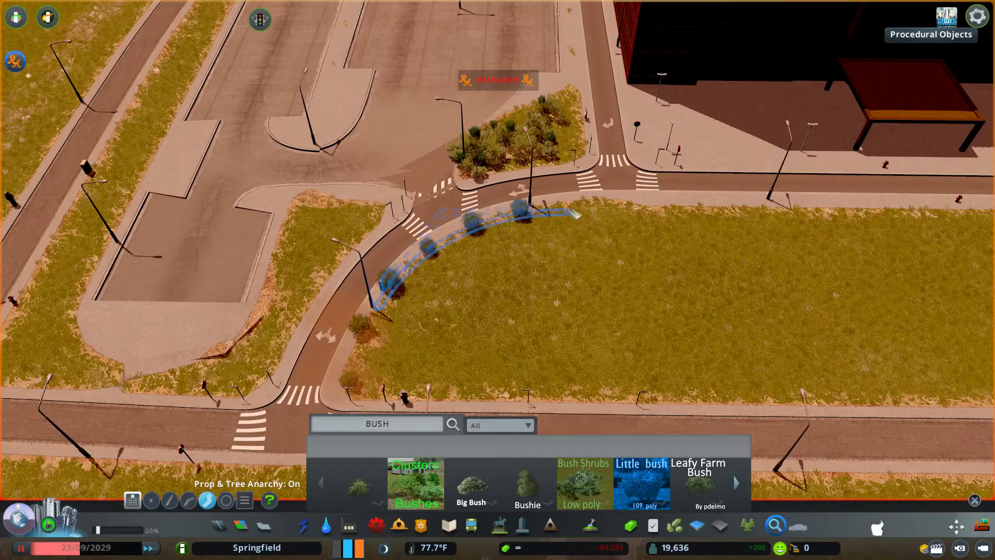
{"action": "left_click", "coordinate": [574, 214]}
- Continue the Little bush row in straight lines along the hospital's front road and around the far end of the lawn
{"action": "key", "text": "d"}
{"action": "left_click", "coordinate": [170, 500]}
{"action": "left_click", "coordinate": [331, 228]}
{"action": "scroll", "coordinate": [518, 243], "scroll_direction": "down", "scroll_amount": 2}
{"action": "left_click", "coordinate": [793, 257]}
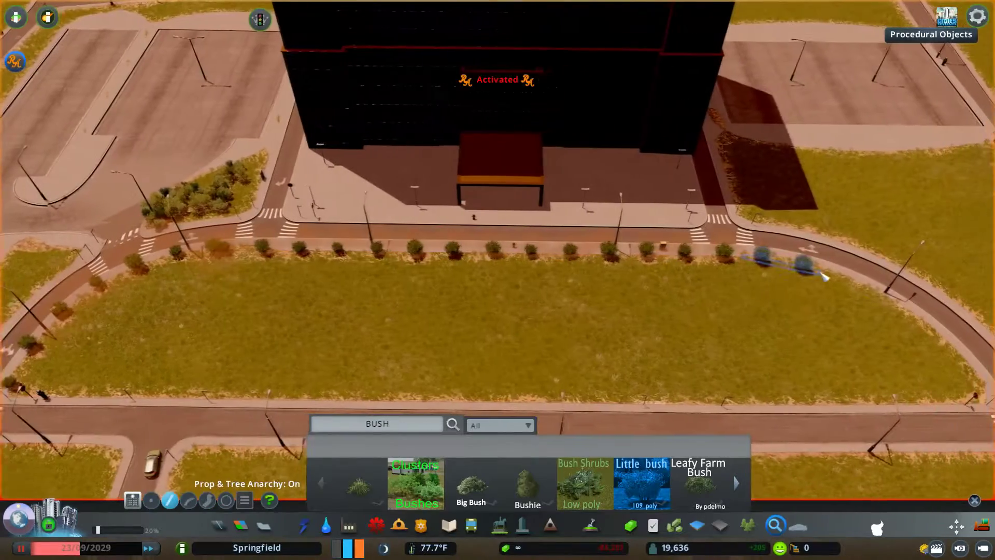
{"action": "left_click", "coordinate": [842, 279]}
{"action": "left_click", "coordinate": [977, 399]}
{"action": "scroll", "coordinate": [501, 284], "scroll_direction": "down", "scroll_amount": 5}
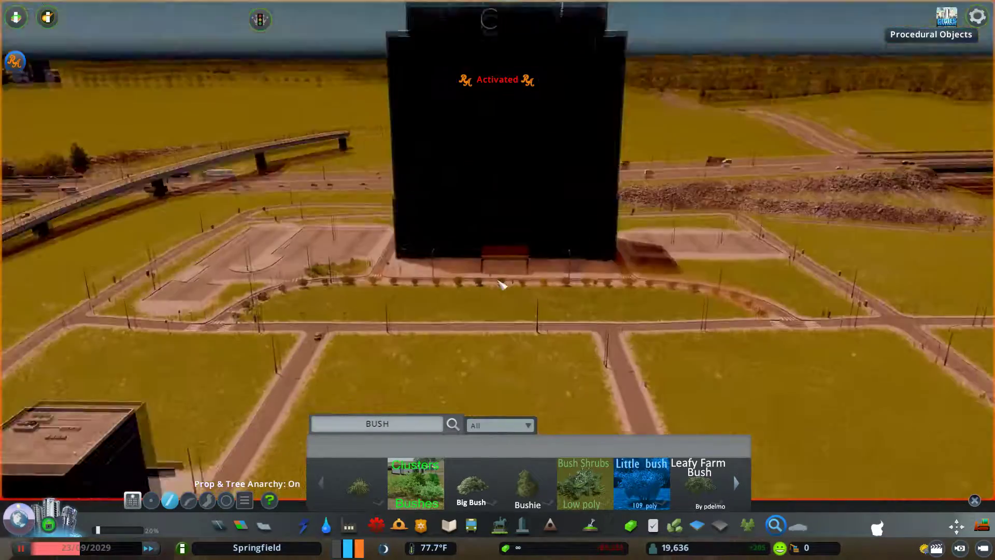
- Place Mangrove bushes on the grass strip between the parking lot and the access road
{"action": "scroll", "coordinate": [317, 264], "scroll_direction": "up", "scroll_amount": 6}
{"action": "left_click", "coordinate": [528, 485]}
{"action": "scroll", "coordinate": [583, 484], "scroll_direction": "down", "scroll_amount": 3}
{"action": "scroll", "coordinate": [584, 483], "scroll_direction": "down", "scroll_amount": 6}
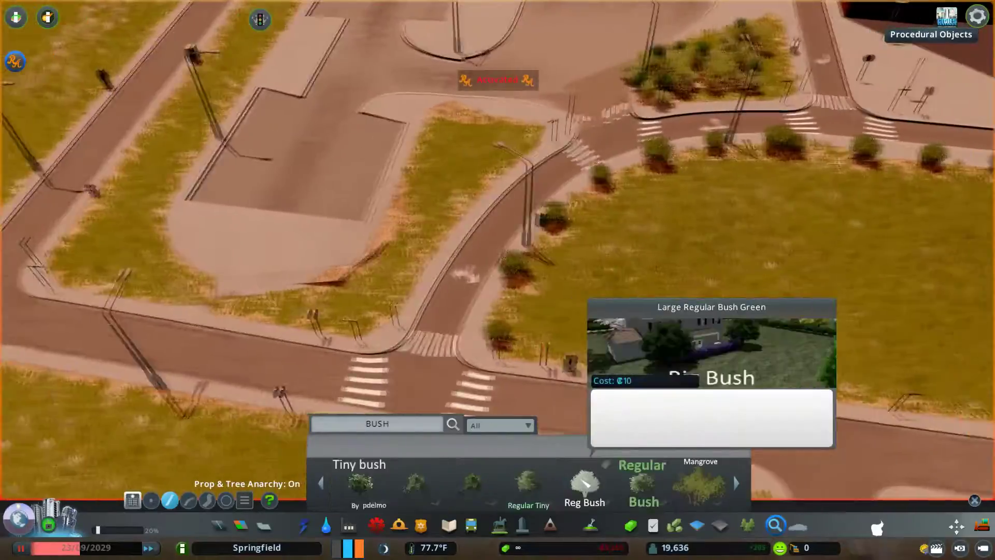
{"action": "left_click", "coordinate": [473, 485]}
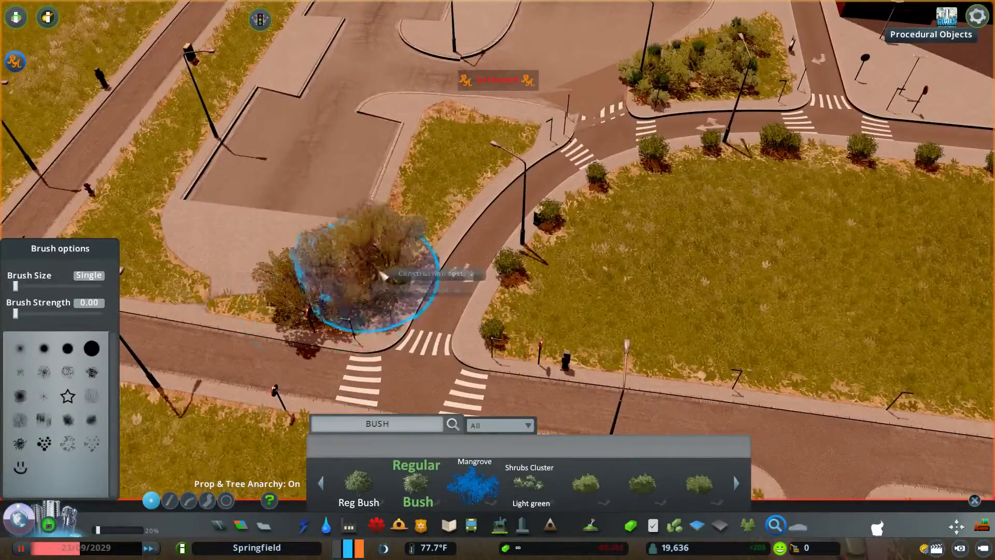
{"action": "scroll", "coordinate": [468, 208], "scroll_direction": "down", "scroll_amount": 6}
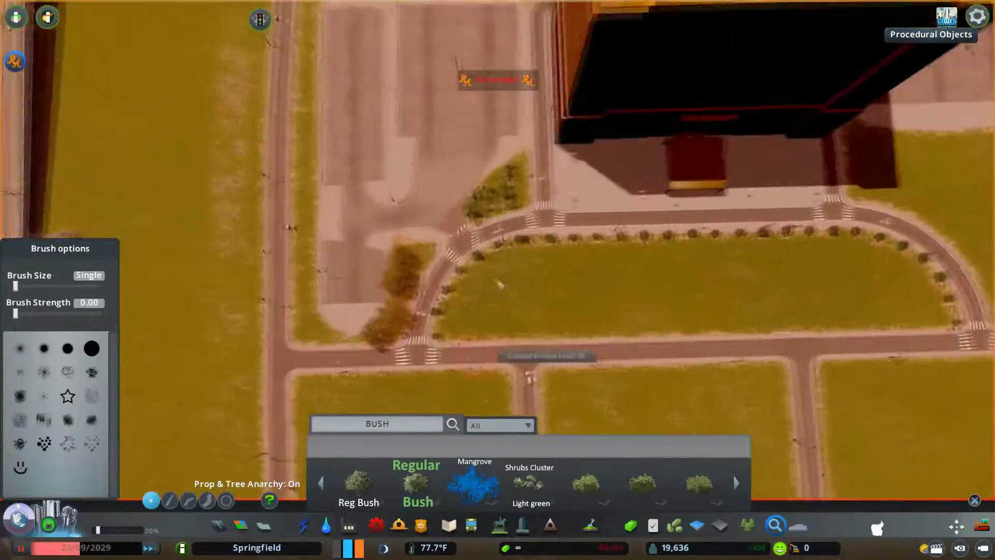
- Search the assets for "PALM" and place tall palms beside both curved ends of the access road
{"action": "scroll", "coordinate": [580, 497], "scroll_direction": "down", "scroll_amount": 2}
{"action": "left_click", "coordinate": [322, 428]}
{"action": "type", "text": "PALM"}
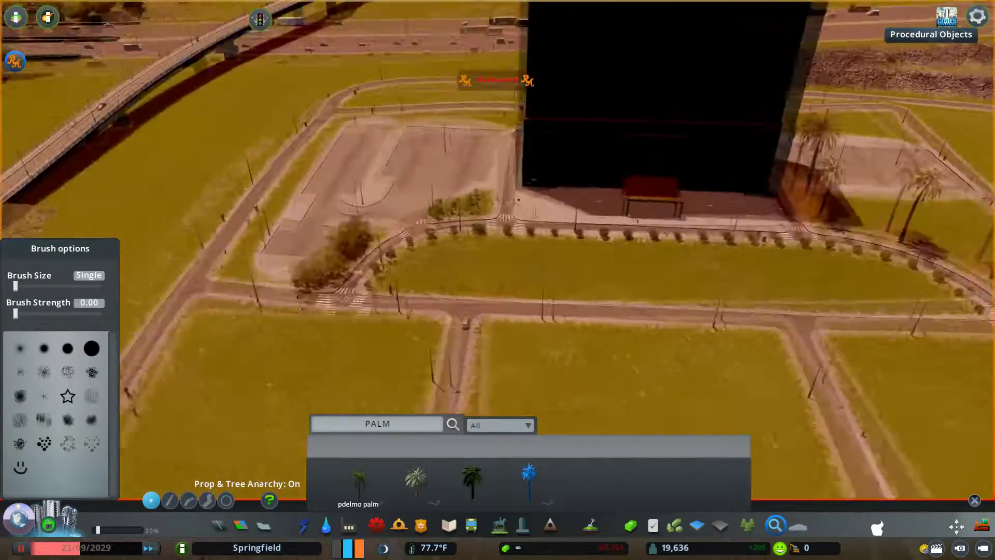
{"action": "left_click_drag", "start_coordinate": [373, 246], "coordinate": [445, 247]}
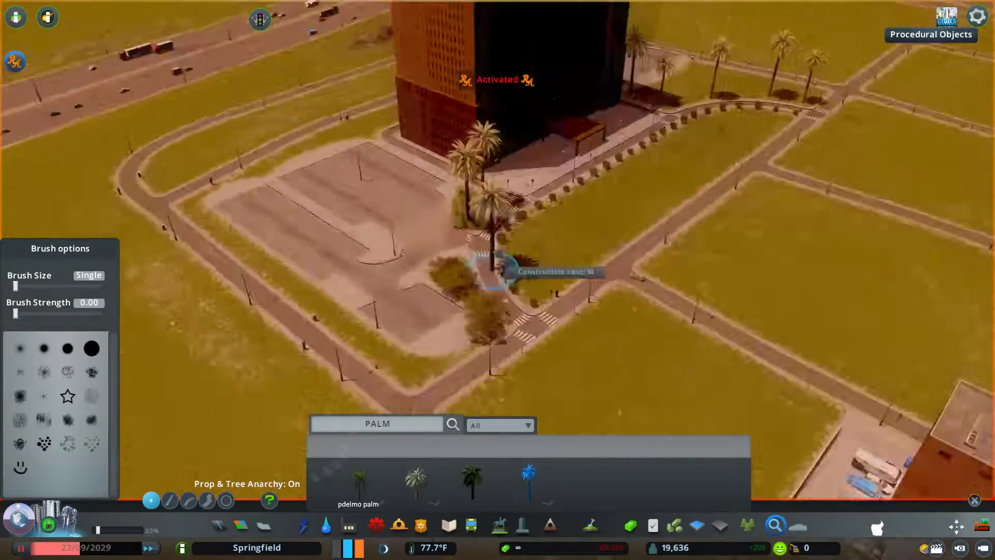
- Plant straight rows of tall palms on the grass strip between the large parking lot and the outer street
{"action": "left_click", "coordinate": [169, 500]}
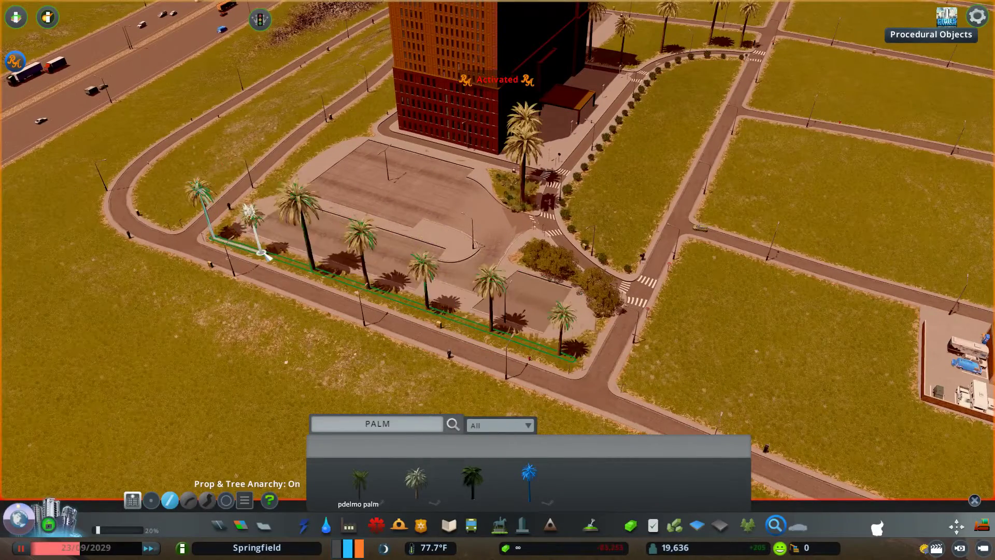
{"action": "scroll", "coordinate": [330, 300], "scroll_direction": "down", "scroll_amount": 5}
{"action": "left_click_drag", "start_coordinate": [331, 300], "coordinate": [290, 254]}
{"action": "scroll", "coordinate": [290, 254], "scroll_direction": "up", "scroll_amount": 6}
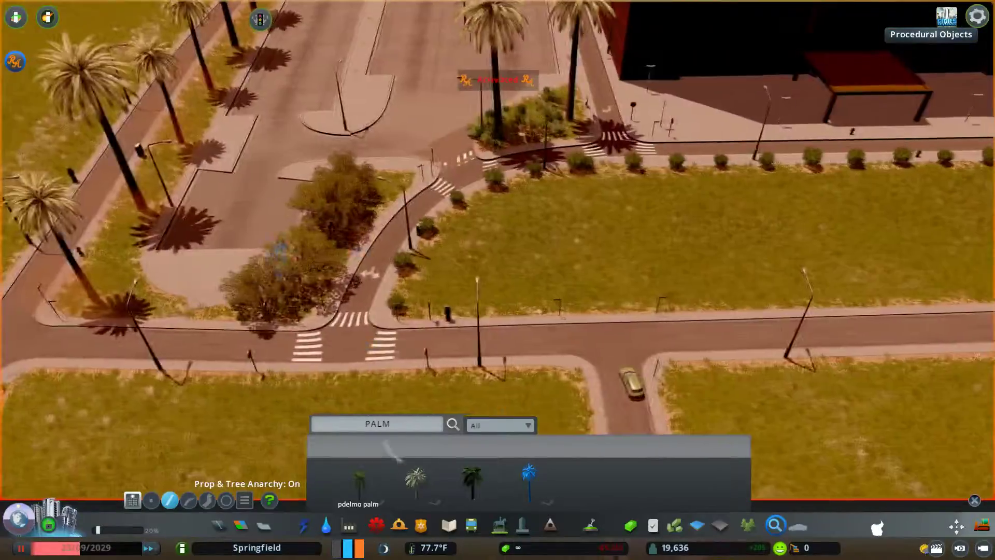
- Plant a straight row of the shorter palm variety along the street beside the hospital's opposite parking lot
{"action": "left_click", "coordinate": [416, 478]}
{"action": "left_click", "coordinate": [298, 275]}
{"action": "right_click", "coordinate": [546, 282]}
{"action": "scroll", "coordinate": [546, 282], "scroll_direction": "down", "scroll_amount": 5}
{"action": "left_click_drag", "start_coordinate": [546, 282], "coordinate": [502, 282]}
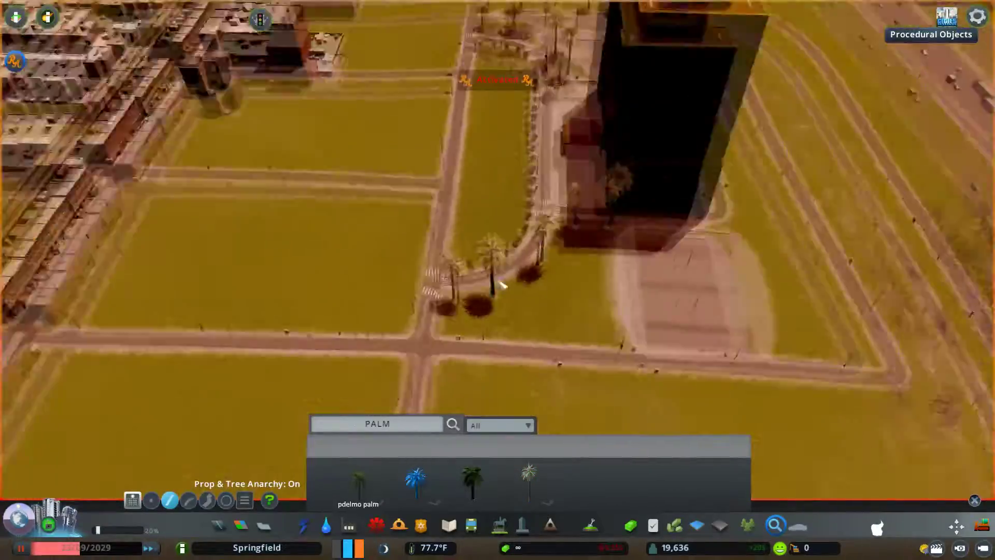
{"action": "scroll", "coordinate": [502, 282], "scroll_direction": "up", "scroll_amount": 4}
{"action": "left_click", "coordinate": [407, 328]}
{"action": "scroll", "coordinate": [469, 364], "scroll_direction": "down", "scroll_amount": 5}
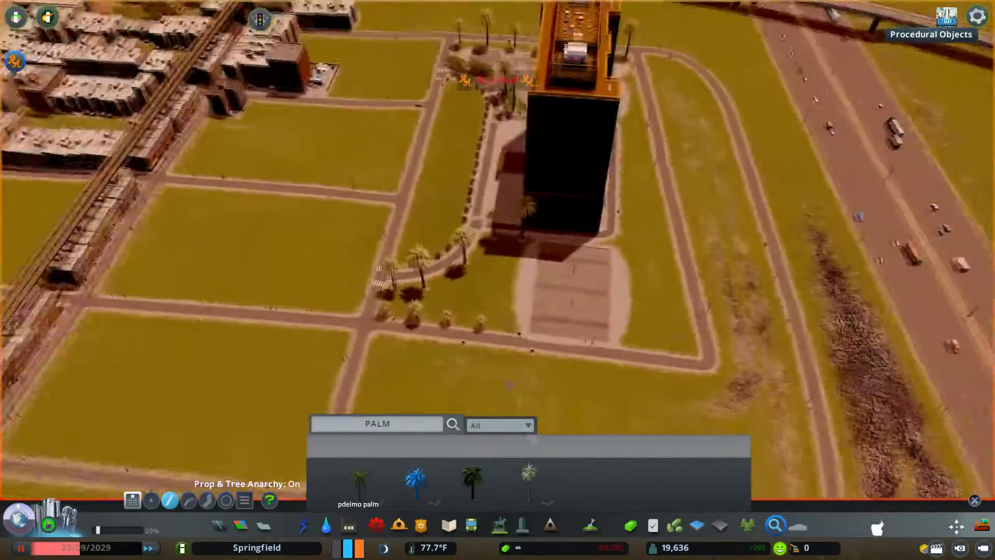
- Choose the Little bush from the landscaping trees and set it to single placement
{"action": "left_click", "coordinate": [590, 525]}
{"action": "left_click", "coordinate": [426, 449]}
{"action": "key", "text": "w"}
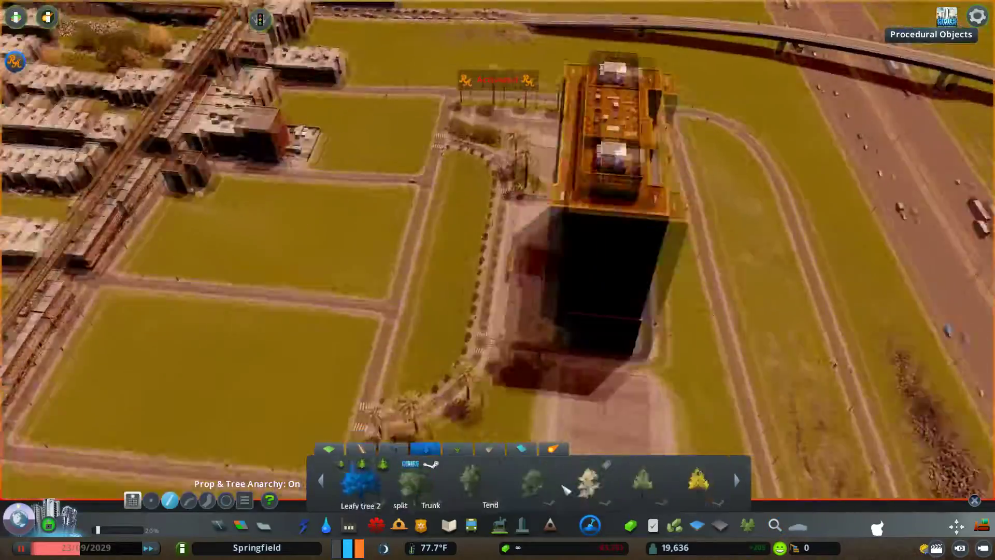
{"action": "scroll", "coordinate": [566, 490], "scroll_direction": "down", "scroll_amount": 10}
{"action": "key", "text": "s"}
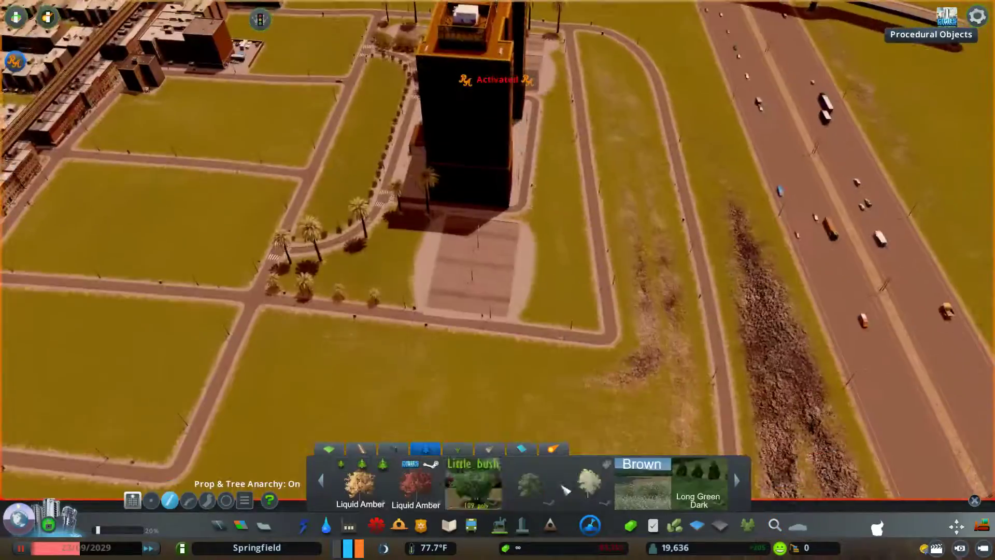
{"action": "left_click", "coordinate": [473, 483]}
{"action": "left_click", "coordinate": [151, 500]}
- Examine how the opposite parking lot's nodes line up with the adjoining street using Move It
{"action": "scroll", "coordinate": [418, 275], "scroll_direction": "up", "scroll_amount": 5}
{"action": "key", "text": "m"}
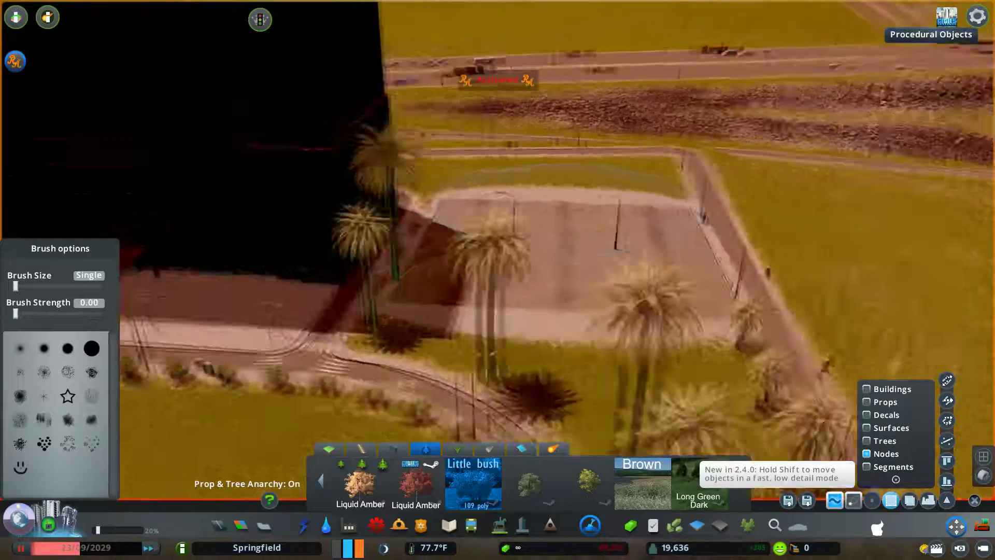
{"action": "key", "text": "a"}
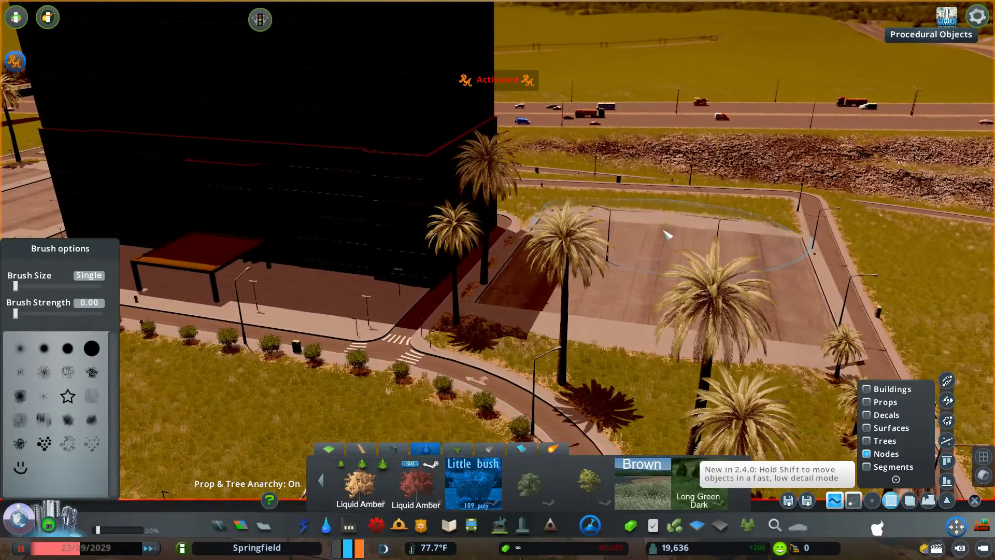
{"action": "scroll", "coordinate": [445, 246], "scroll_direction": "down", "scroll_amount": 5}
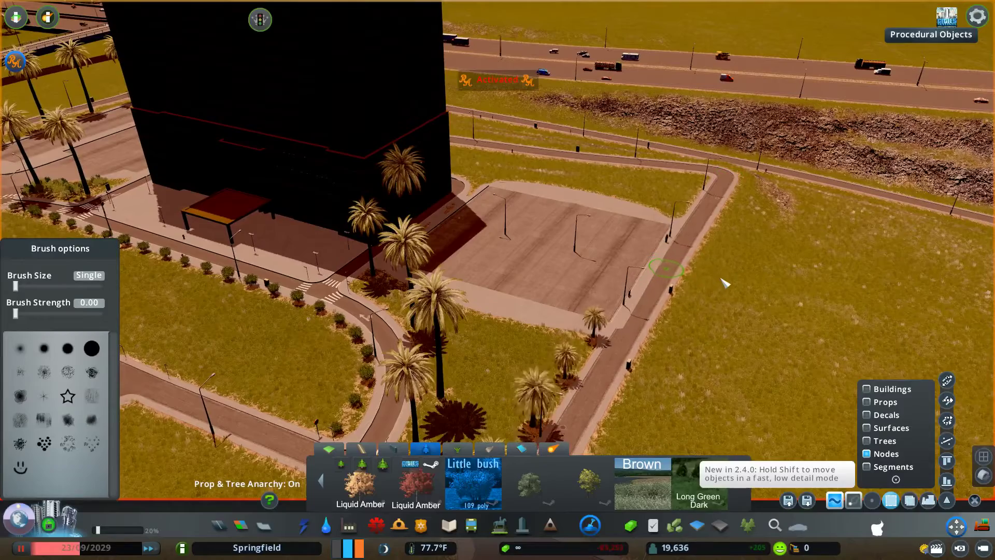
{"action": "left_click_drag", "start_coordinate": [725, 283], "coordinate": [431, 368]}
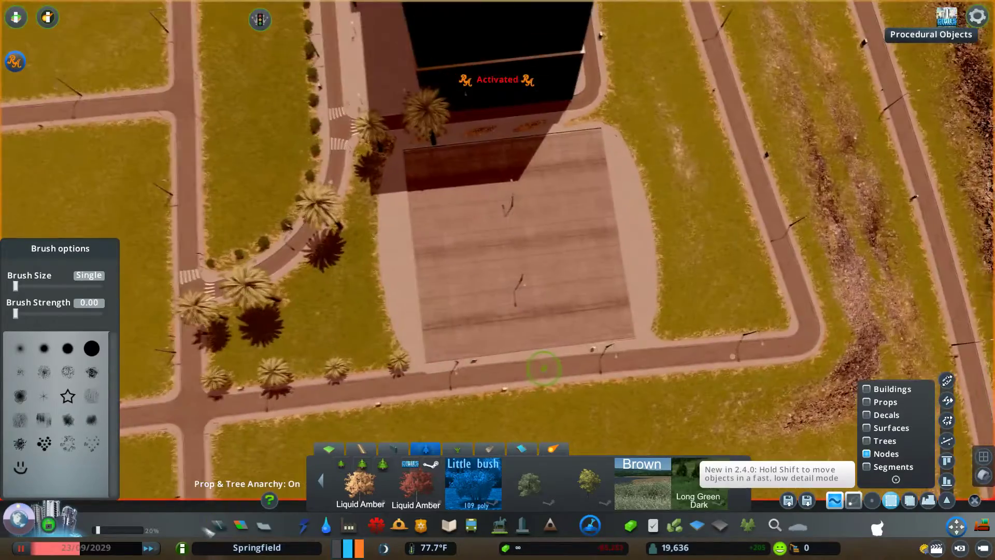
- Lay another straight parking lot segment alongside the opposite lot, widening it toward the outer street corner
{"action": "left_click", "coordinate": [218, 525]}
{"action": "key", "text": "d"}
{"action": "key", "text": "w"}
{"action": "left_click", "coordinate": [650, 449]}
{"action": "scroll", "coordinate": [639, 483], "scroll_direction": "down", "scroll_amount": 5}
{"action": "key", "text": "a"}
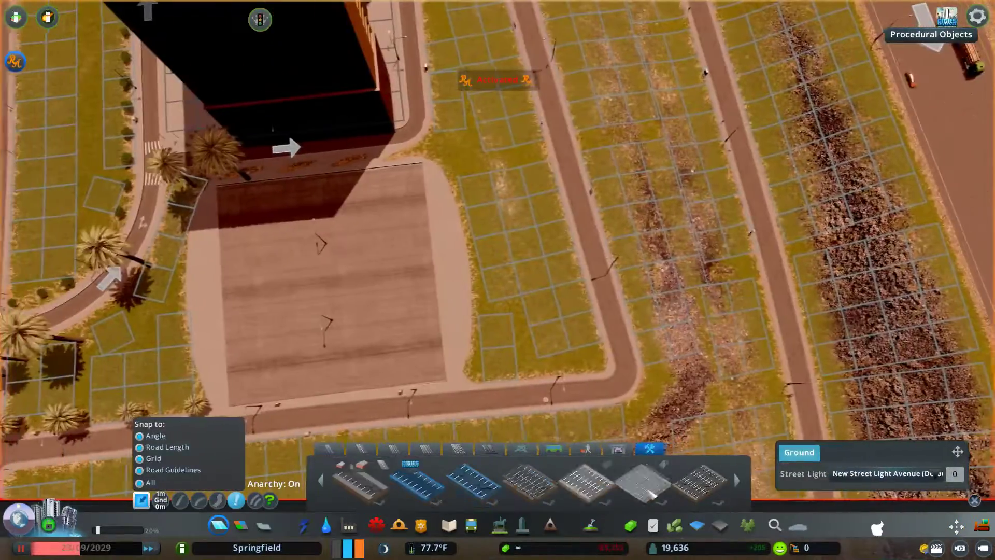
{"action": "left_click", "coordinate": [586, 483]}
{"action": "left_click", "coordinate": [180, 500]}
{"action": "left_click", "coordinate": [699, 483]}
{"action": "left_click", "coordinate": [438, 264]}
{"action": "left_click", "coordinate": [601, 246]}
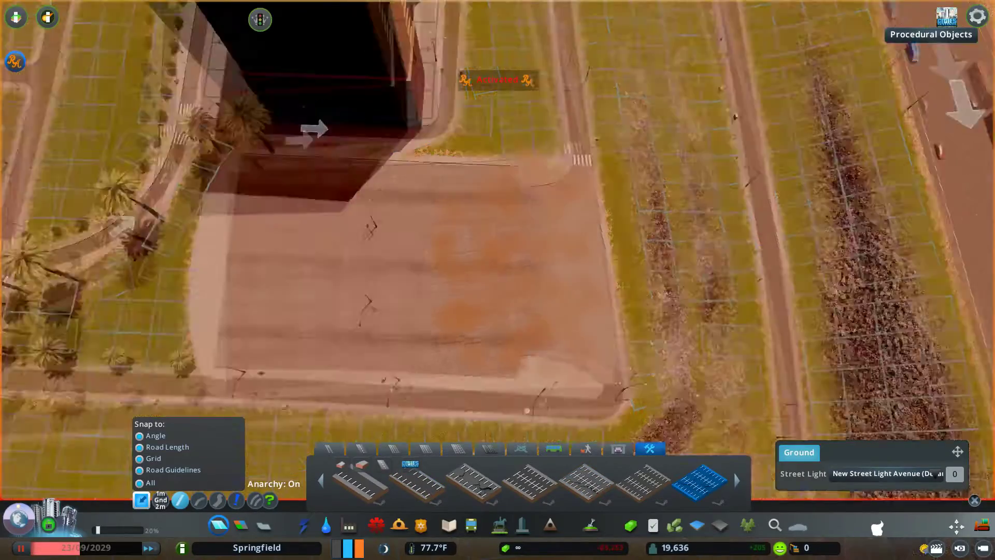
- Lay a narrower straight parking lot segment on the grass between the rear of the hospital and the outer street
{"action": "key", "text": "q"}
{"action": "key", "text": "d"}
{"action": "key", "text": "Page_Up"}
{"action": "key", "text": "Page_Up"}
{"action": "left_click", "coordinate": [417, 483]}
{"action": "left_click", "coordinate": [505, 257]}
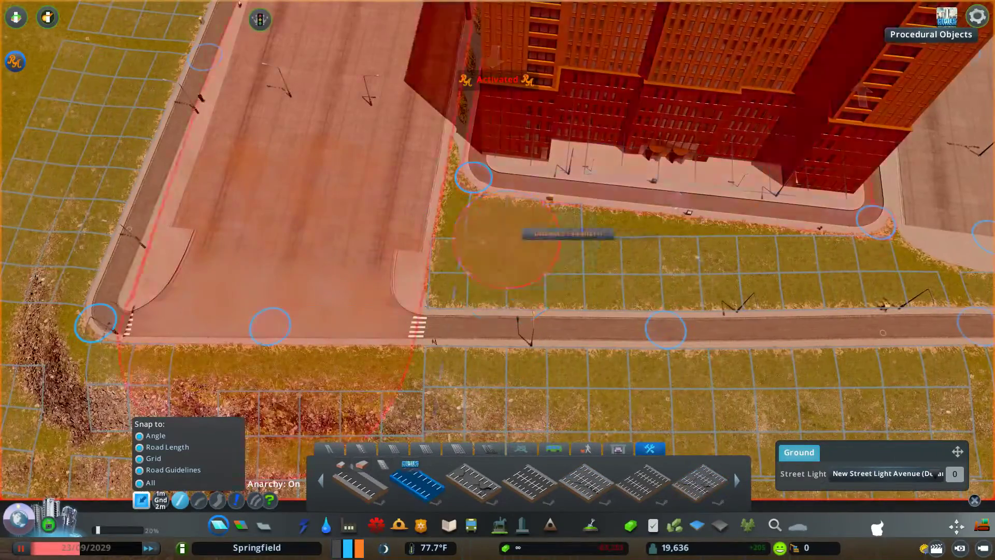
{"action": "left_click", "coordinate": [662, 255]}
- Connect the narrow rear parking lot to the widened side lot with another parking segment
{"action": "left_click", "coordinate": [956, 526]}
{"action": "key", "text": "d"}
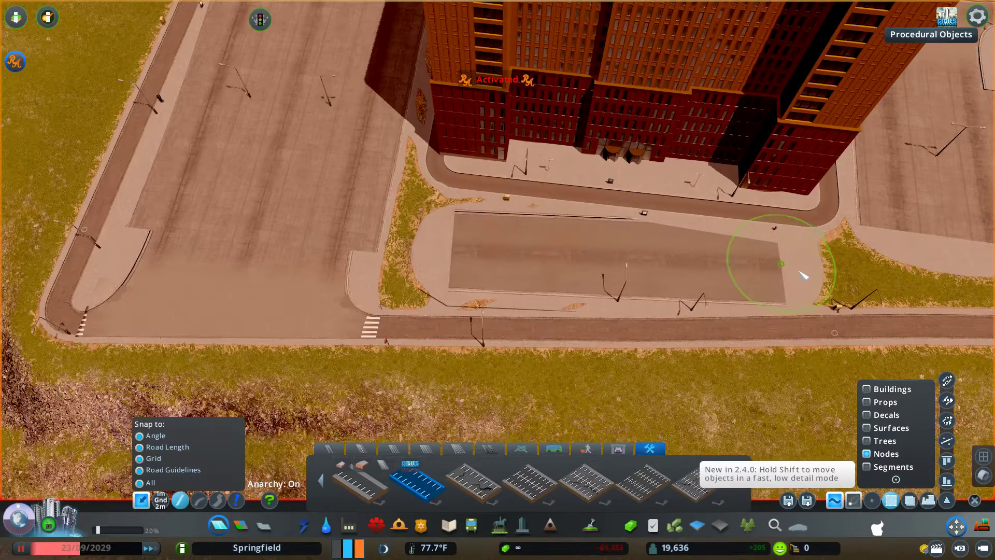
{"action": "key", "text": "m"}
{"action": "left_click", "coordinate": [451, 253]}
{"action": "left_click", "coordinate": [246, 254]}
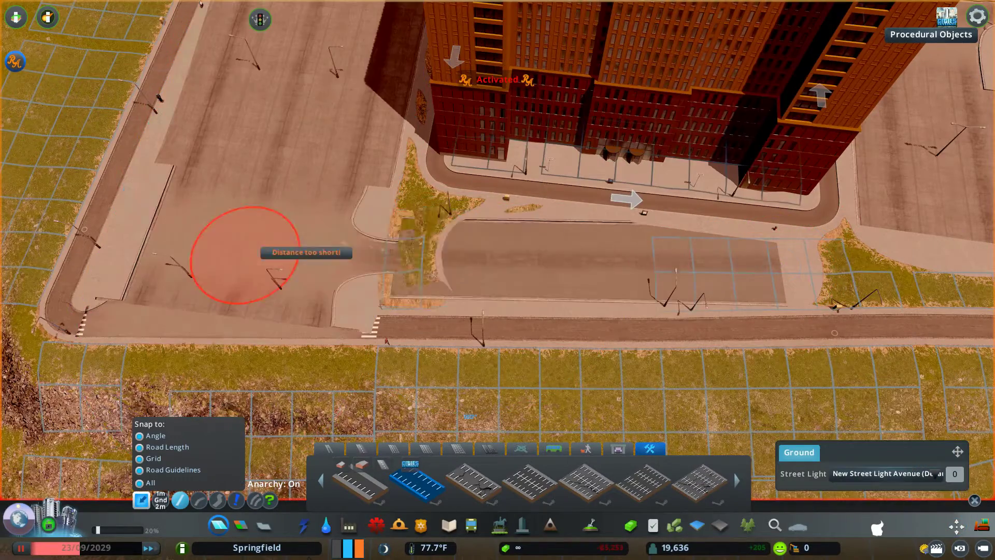
{"action": "right_click", "coordinate": [245, 254]}
{"action": "key", "text": "a"}
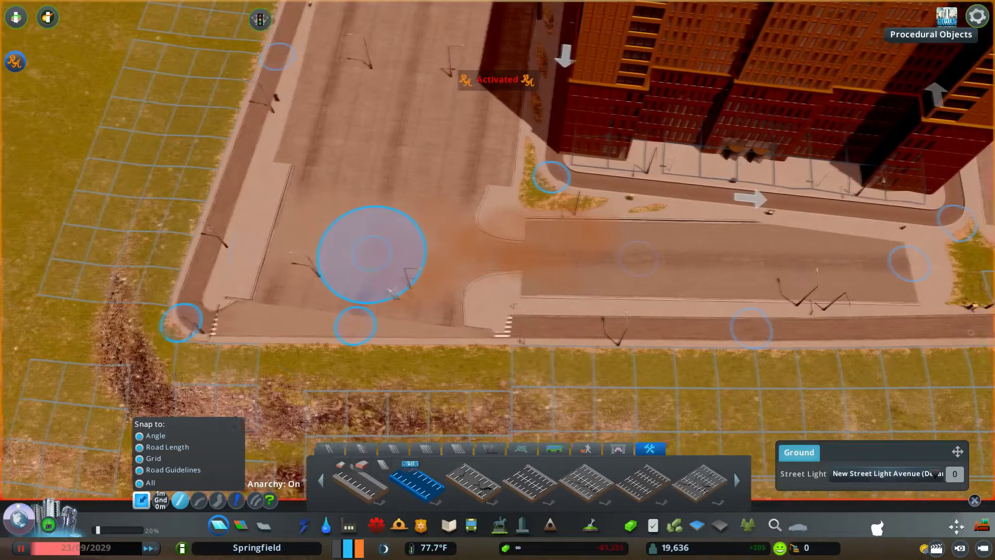
- Bulldoze the lot segment reaching the outer street and the adjoining street section at the corner
{"action": "key", "text": "b"}
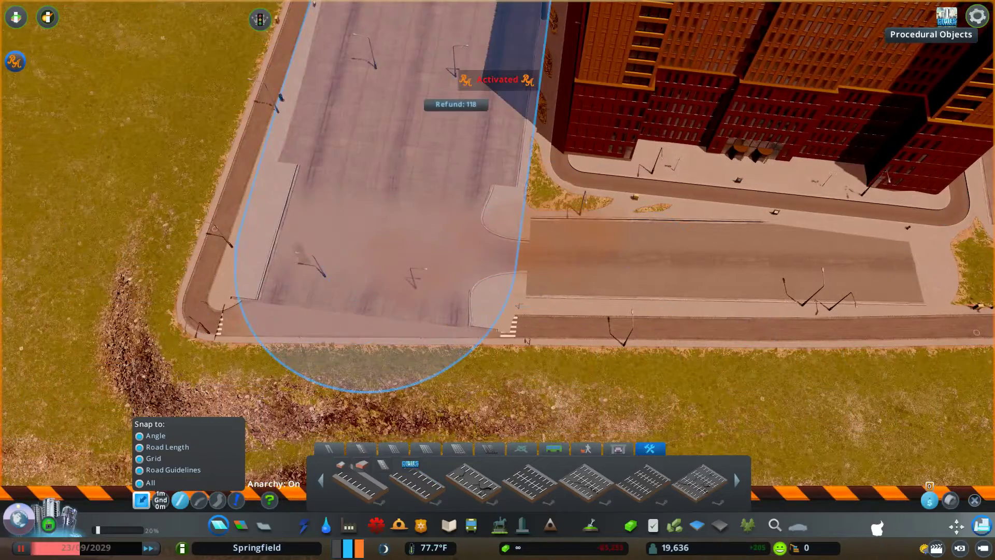
{"action": "left_click", "coordinate": [223, 329]}
{"action": "left_click", "coordinate": [404, 311]}
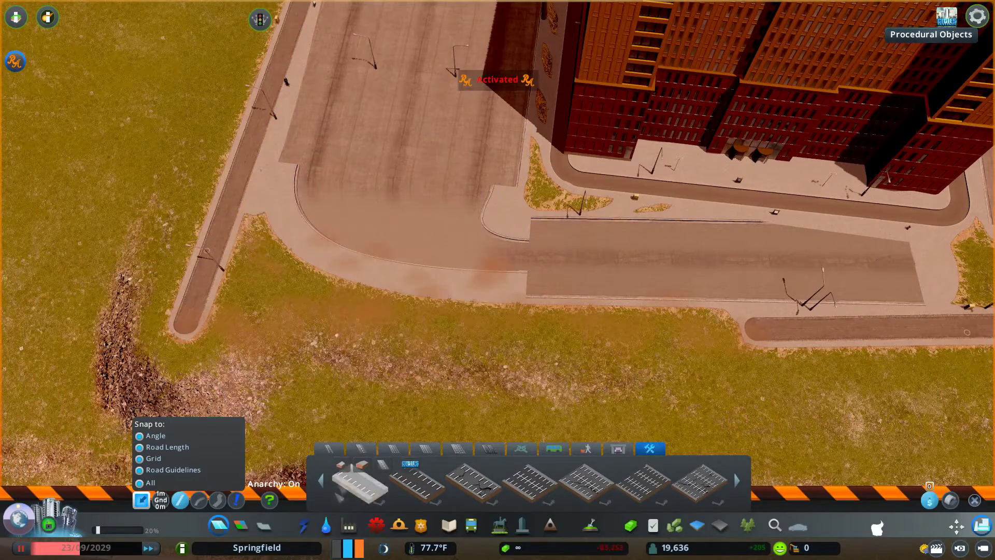
- Rebuild the missing street section with a basic road from the corner to the remaining street behind the hospital
{"action": "left_click", "coordinate": [329, 448]}
{"action": "left_click", "coordinate": [359, 481]}
{"action": "left_click", "coordinate": [184, 324]}
{"action": "left_click", "coordinate": [766, 328]}
{"action": "key", "text": "Escape"}
{"action": "key", "text": "m"}
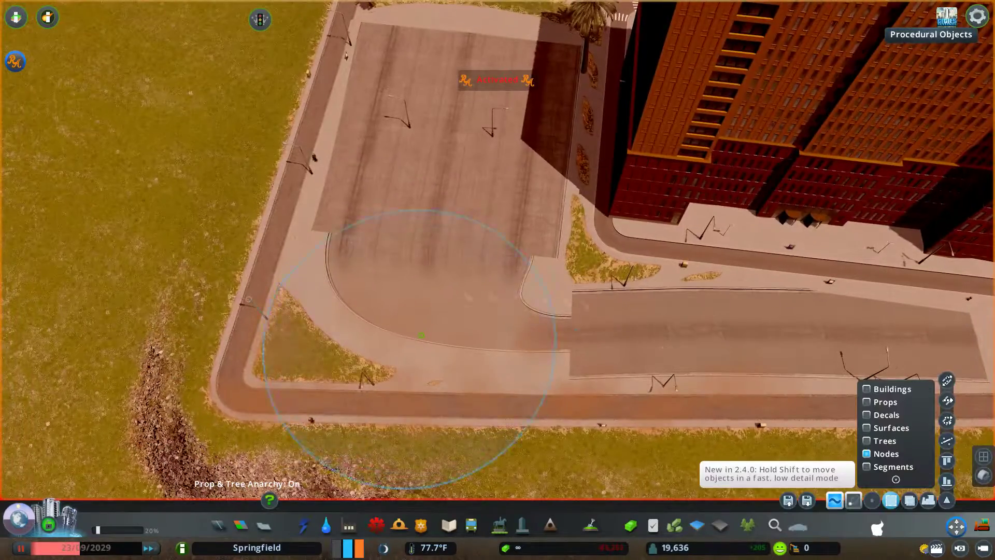
{"action": "scroll", "coordinate": [391, 326], "scroll_direction": "down", "scroll_amount": 5}
{"action": "key", "text": "d"}
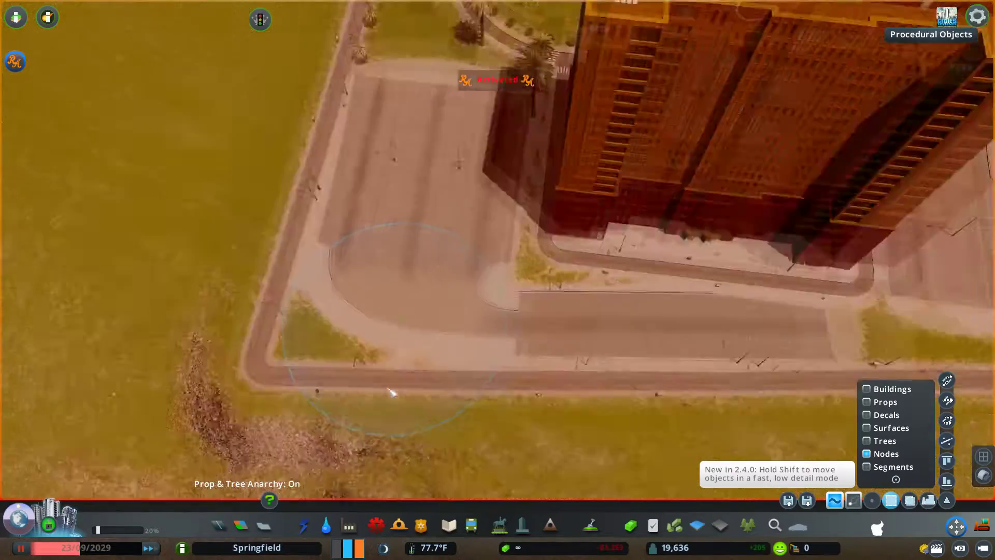
{"action": "scroll", "coordinate": [436, 328], "scroll_direction": "up", "scroll_amount": 5}
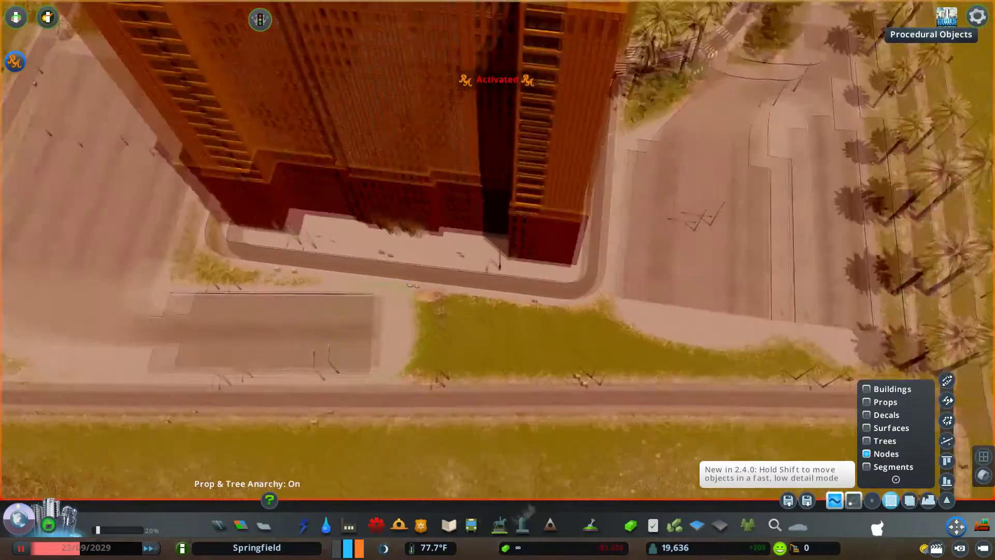
- Try linking the open end of the rear parking lot to the outer street with a parking lot road segment
{"action": "key", "text": "r"}
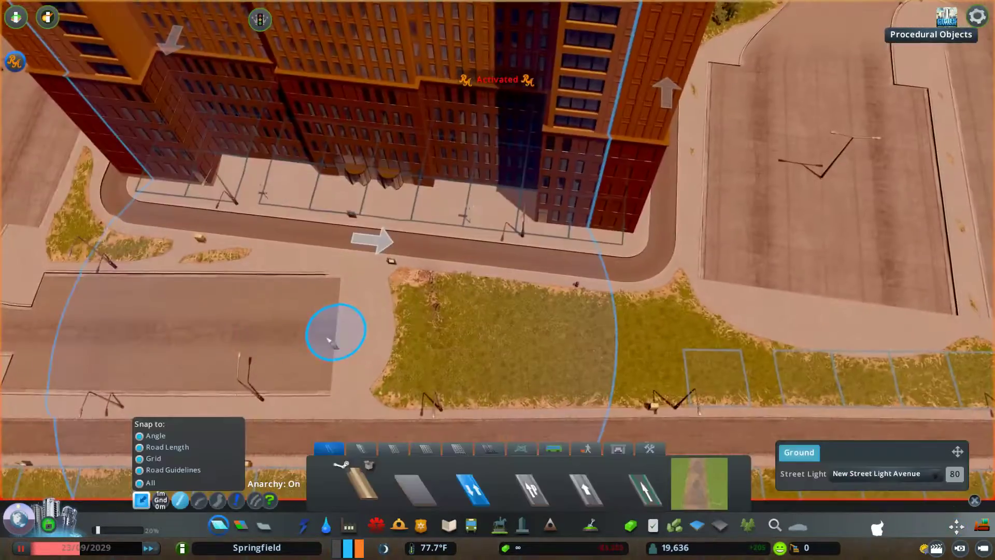
{"action": "left_click", "coordinate": [649, 449]}
{"action": "left_click", "coordinate": [473, 482]}
{"action": "left_click", "coordinate": [404, 281]}
{"action": "left_click", "coordinate": [404, 377]}
{"action": "right_click", "coordinate": [403, 370]}
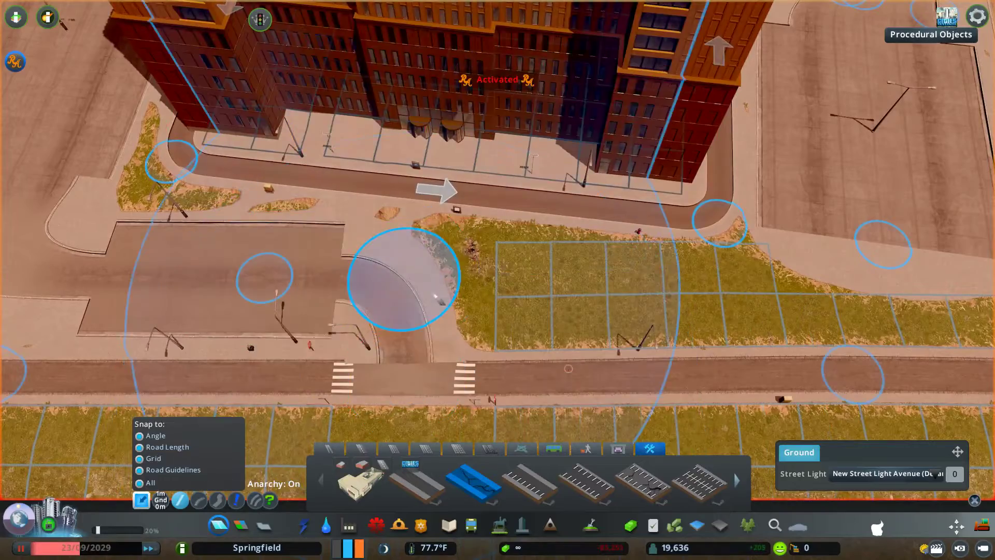
- Connect the rear parking lot's end to the hospital's back drive and bulldoze its link to the outer street
{"action": "left_click", "coordinate": [404, 279]}
{"action": "left_click", "coordinate": [408, 195]}
{"action": "key", "text": "a"}
{"action": "key", "text": "b"}
{"action": "left_click", "coordinate": [491, 352]}
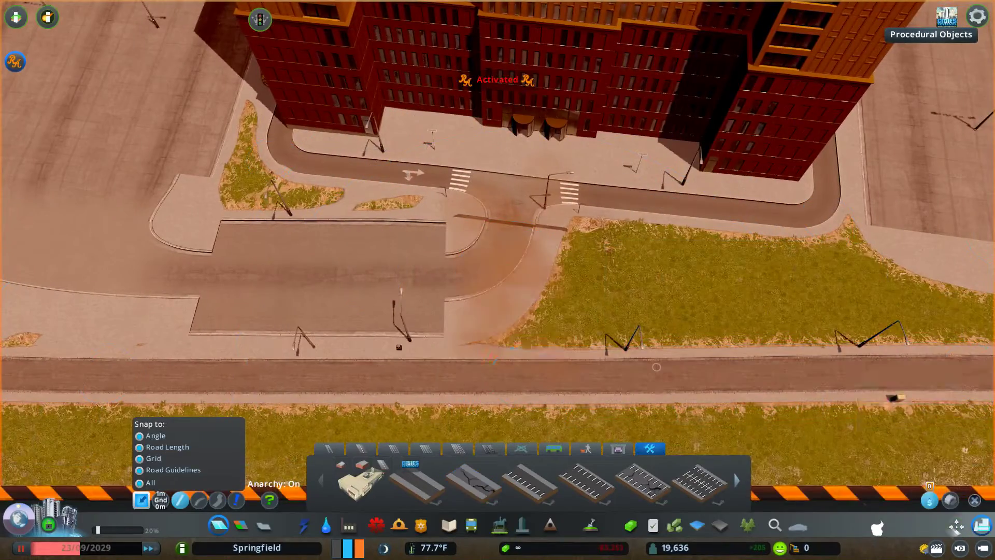
- Move the junction of the rear lot and the back drive further along the drive, lengthening the lot
{"action": "key", "text": "m"}
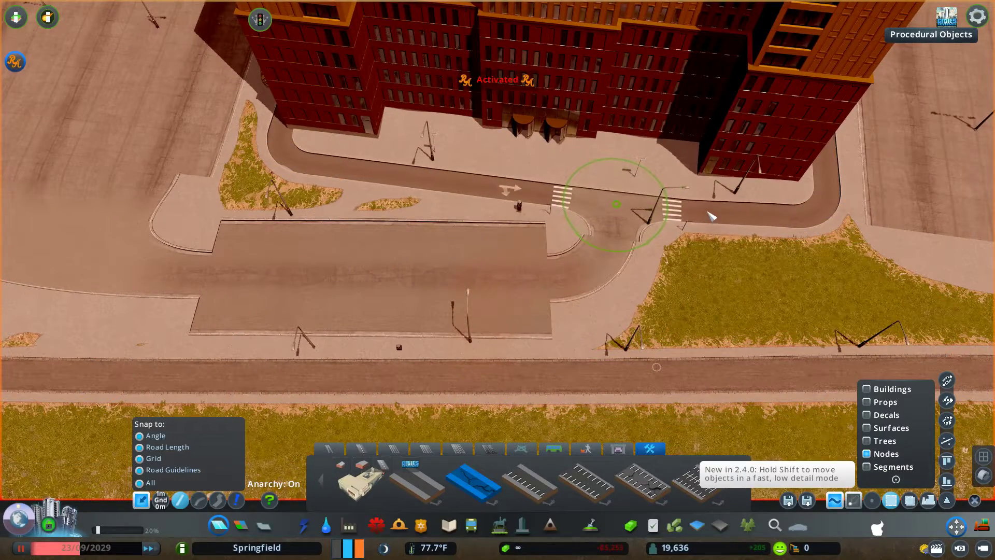
{"action": "left_click_drag", "start_coordinate": [712, 216], "coordinate": [502, 282]}
{"action": "scroll", "coordinate": [502, 282], "scroll_direction": "up", "scroll_amount": 2}
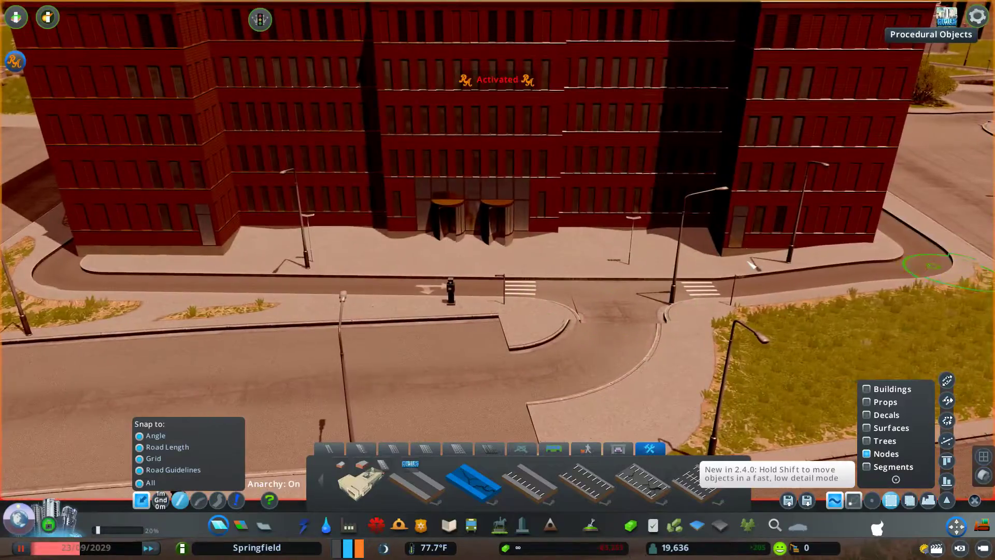
{"action": "scroll", "coordinate": [605, 99], "scroll_direction": "down", "scroll_amount": 2}
{"action": "scroll", "coordinate": [604, 98], "scroll_direction": "down", "scroll_amount": 4}
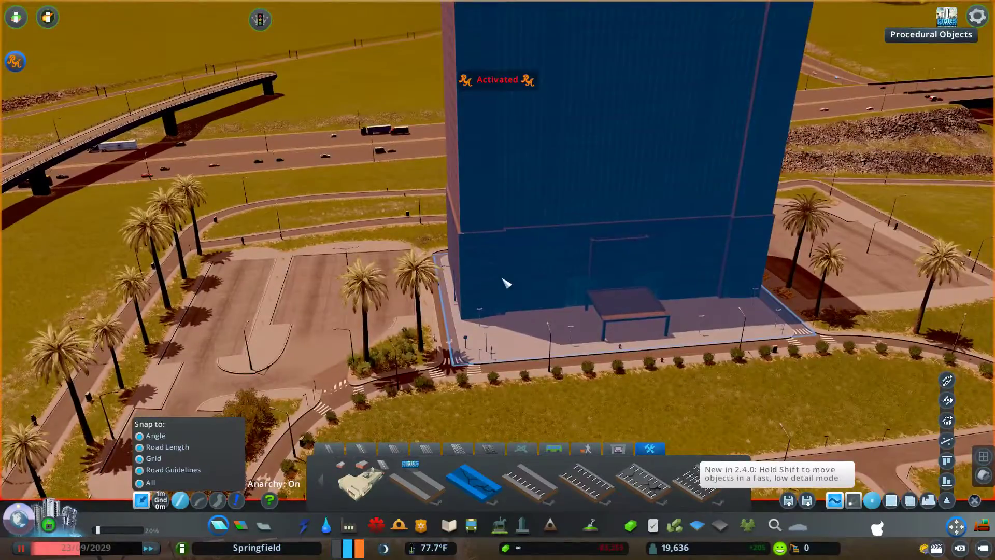
{"action": "left_click_drag", "start_coordinate": [502, 279], "coordinate": [208, 344]}
{"action": "key", "text": "Escape"}
- Plant rows of pdelmo palms on the grass behind the hospital, along the back drive and the outer street
{"action": "scroll", "coordinate": [500, 281], "scroll_direction": "down", "scroll_amount": 5}
{"action": "scroll", "coordinate": [499, 281], "scroll_direction": "up", "scroll_amount": 5}
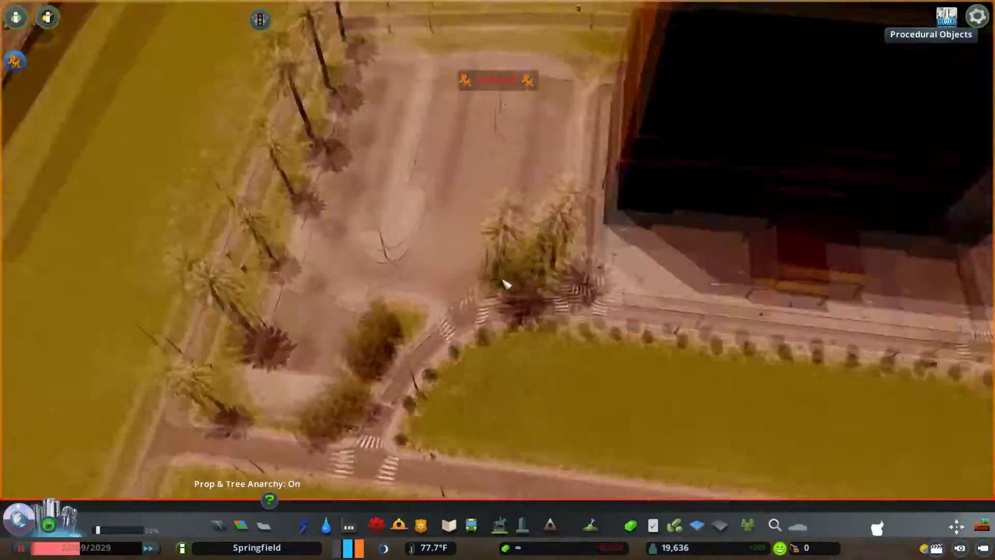
{"action": "left_click_drag", "start_coordinate": [505, 284], "coordinate": [98, 289]}
{"action": "scroll", "coordinate": [363, 259], "scroll_direction": "up", "scroll_amount": 5}
{"action": "left_click", "coordinate": [591, 524]}
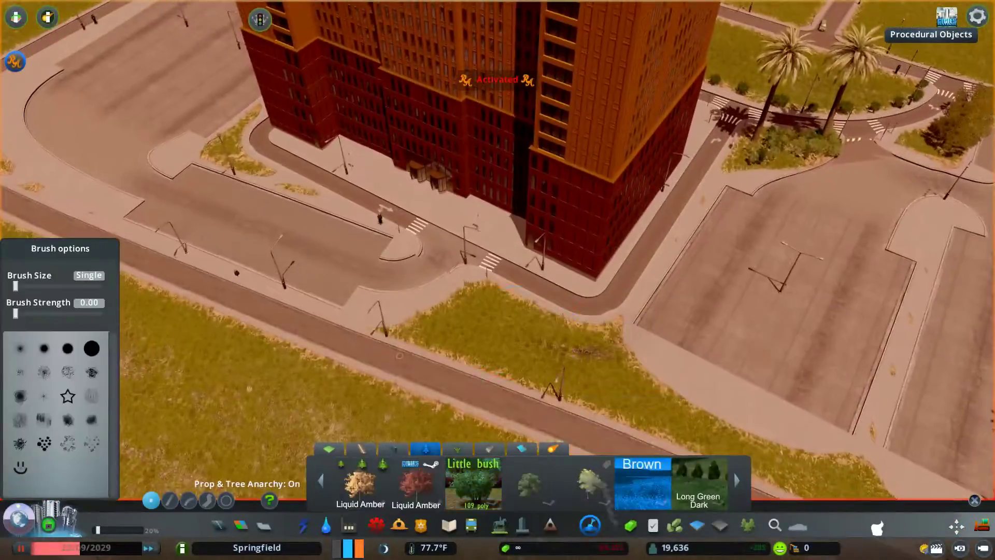
{"action": "scroll", "coordinate": [606, 500], "scroll_direction": "down", "scroll_amount": 3}
{"action": "scroll", "coordinate": [606, 484], "scroll_direction": "down", "scroll_amount": 3}
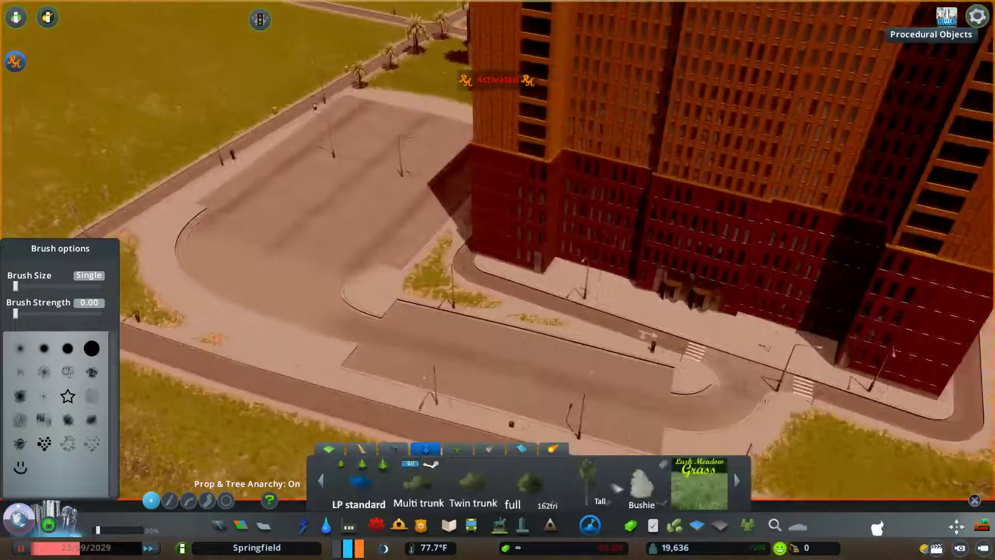
{"action": "scroll", "coordinate": [549, 493], "scroll_direction": "down", "scroll_amount": 3}
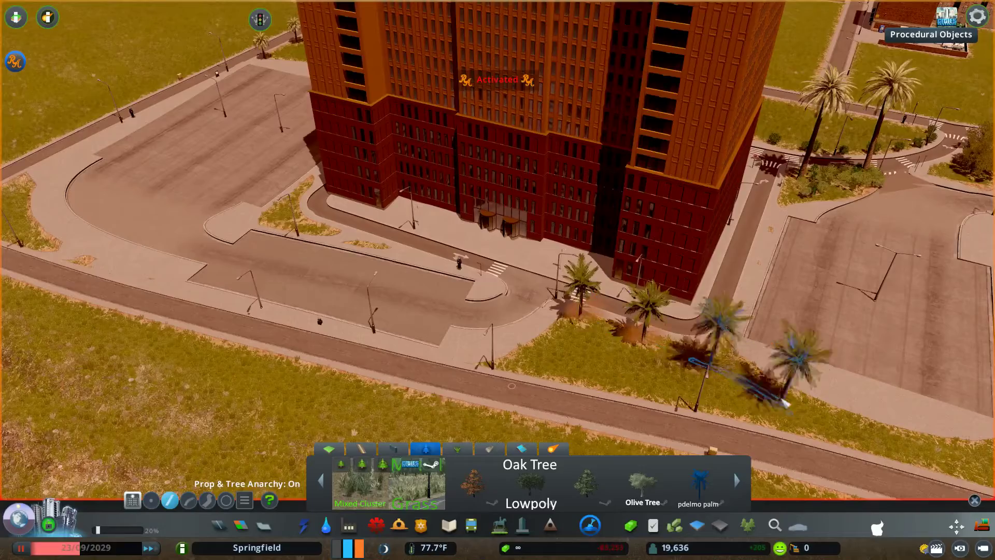
{"action": "left_click", "coordinate": [786, 404]}
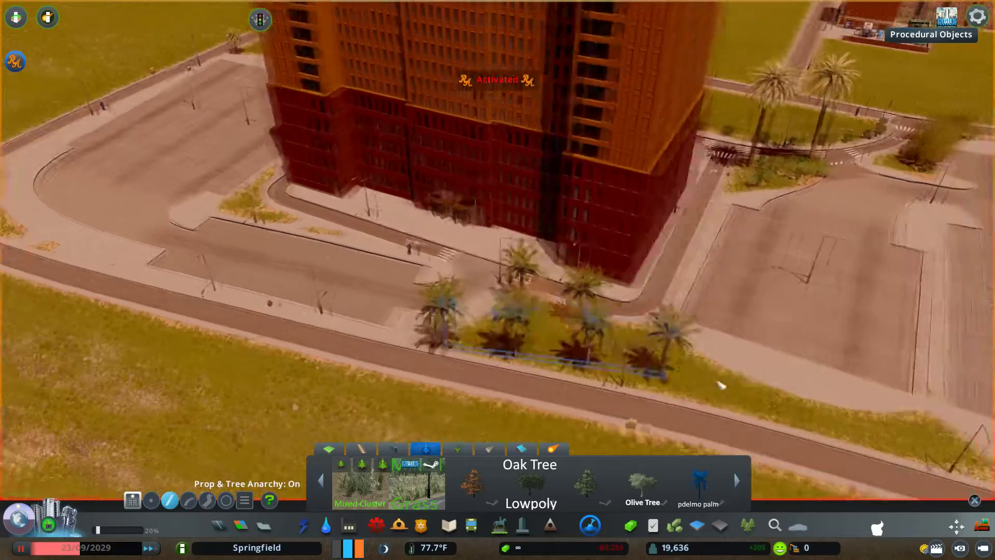
{"action": "left_click", "coordinate": [873, 440]}
- Resume the simulation and plant short rows of pdelmo palms at both ends of the hospital's front lawn
{"action": "scroll", "coordinate": [872, 440], "scroll_direction": "down", "scroll_amount": 5}
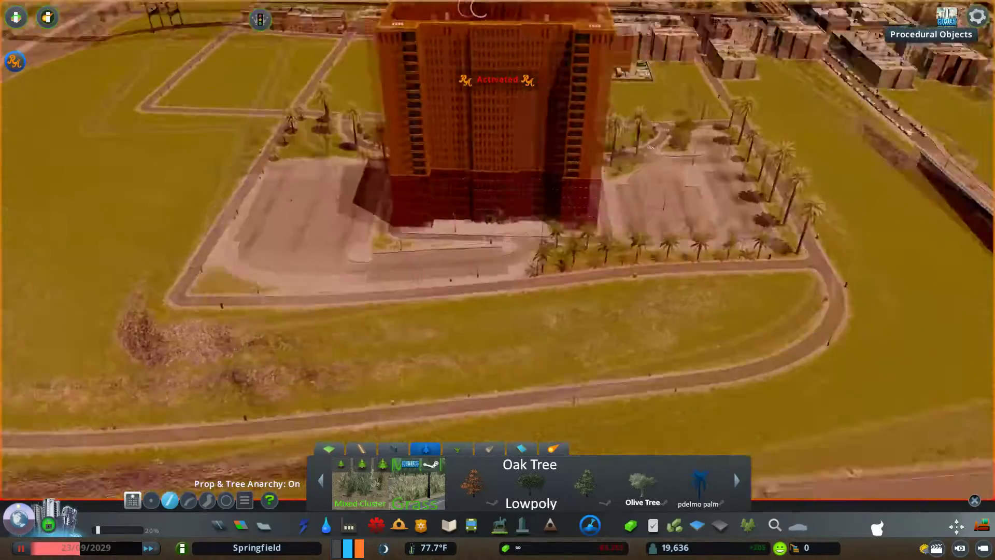
{"action": "key", "text": "space"}
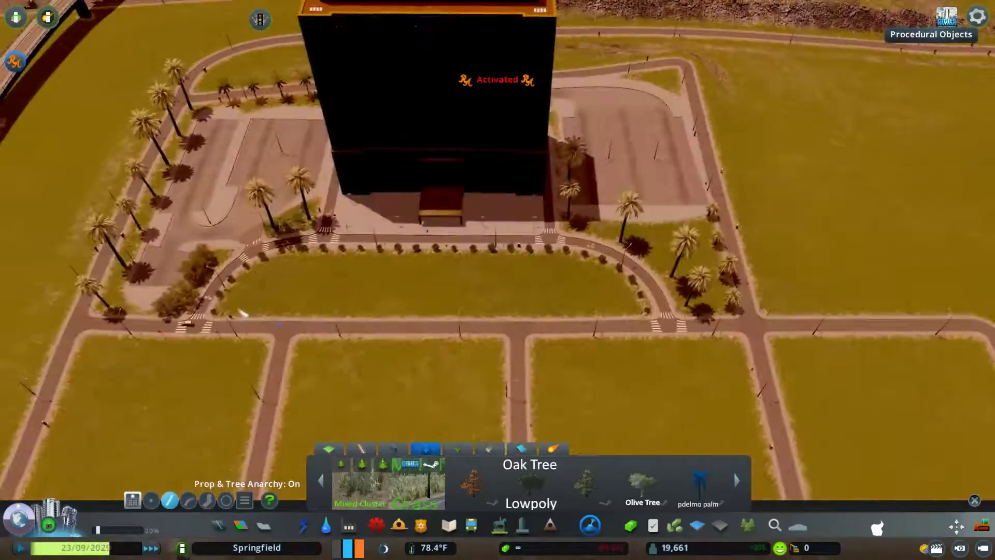
{"action": "left_click", "coordinate": [220, 312]}
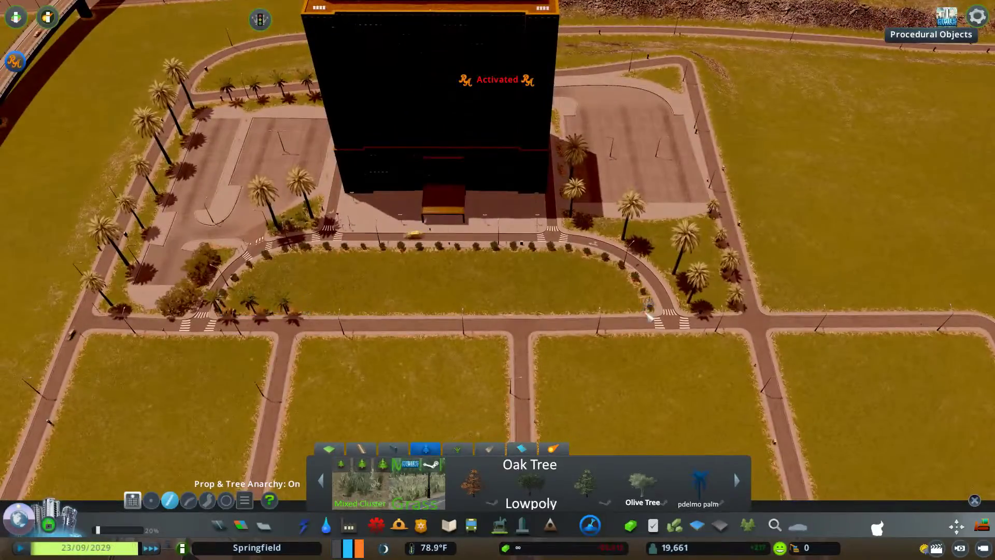
{"action": "left_click", "coordinate": [547, 311]}
{"action": "key", "text": "Escape"}
- Check the Charite Hospital's operating status and ambulance use, and look over the surrounding parking lots
{"action": "scroll", "coordinate": [502, 282], "scroll_direction": "down", "scroll_amount": 5}
{"action": "left_click", "coordinate": [478, 248]}
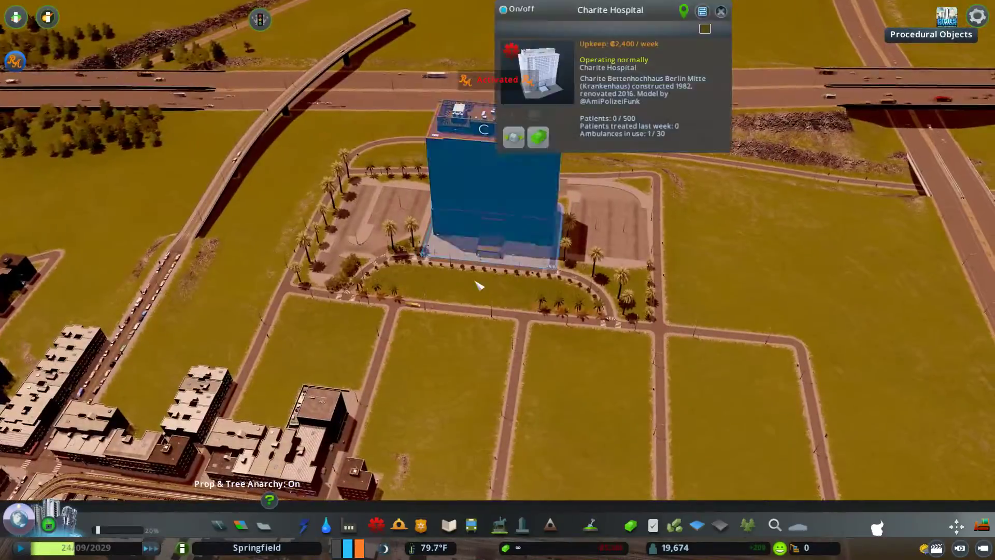
{"action": "scroll", "coordinate": [471, 293], "scroll_direction": "down", "scroll_amount": 5}
{"action": "scroll", "coordinate": [487, 291], "scroll_direction": "up", "scroll_amount": 8}
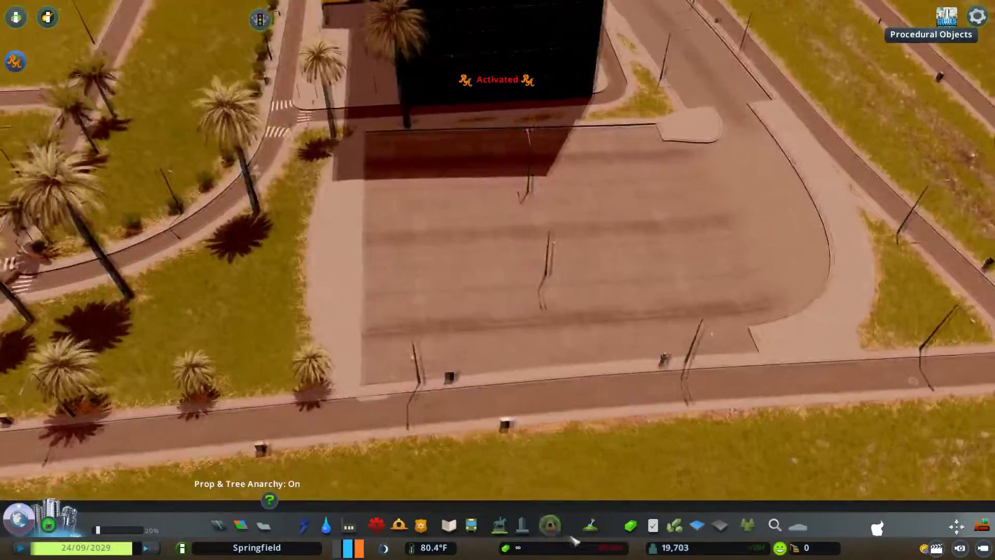
- Plant Pencil Pine on the grass patch inside the outer street's bend, beside the rounded corner of the parking lot
{"action": "left_click", "coordinate": [590, 525]}
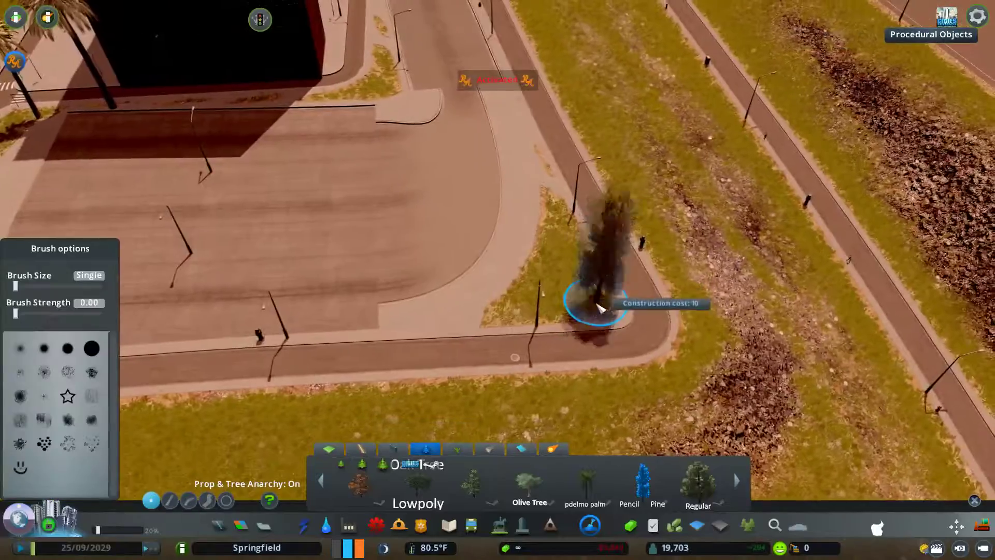
{"action": "left_click", "coordinate": [598, 306]}
{"action": "scroll", "coordinate": [549, 295], "scroll_direction": "down", "scroll_amount": 5}
{"action": "scroll", "coordinate": [535, 291], "scroll_direction": "up", "scroll_amount": 5}
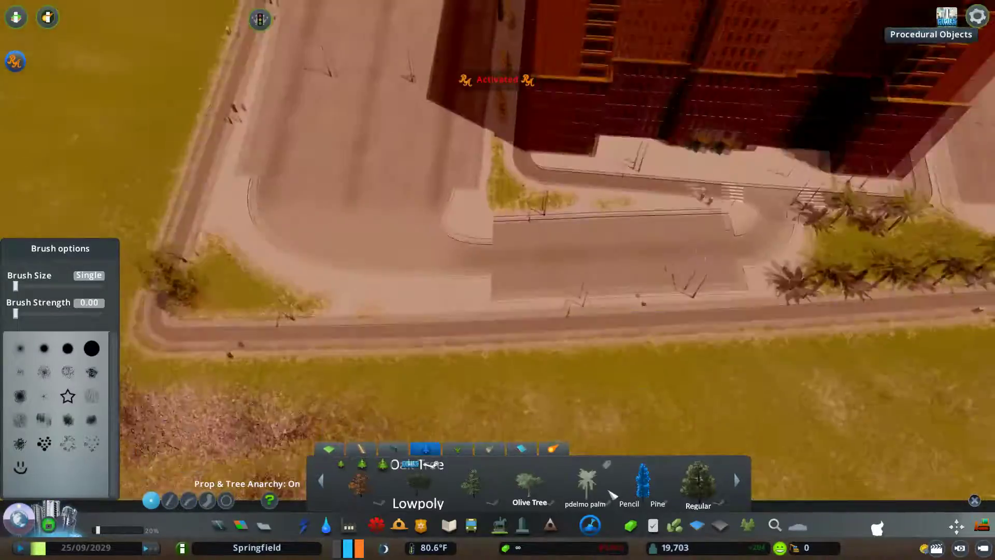
{"action": "scroll", "coordinate": [612, 495], "scroll_direction": "down", "scroll_amount": 5}
{"action": "scroll", "coordinate": [613, 495], "scroll_direction": "down", "scroll_amount": 3}
{"action": "scroll", "coordinate": [622, 332], "scroll_direction": "up", "scroll_amount": 4}
- Browse the landscaping surface, tree and slope assets for a network to tidy the verge between drive and lots
{"action": "left_click", "coordinate": [522, 449]}
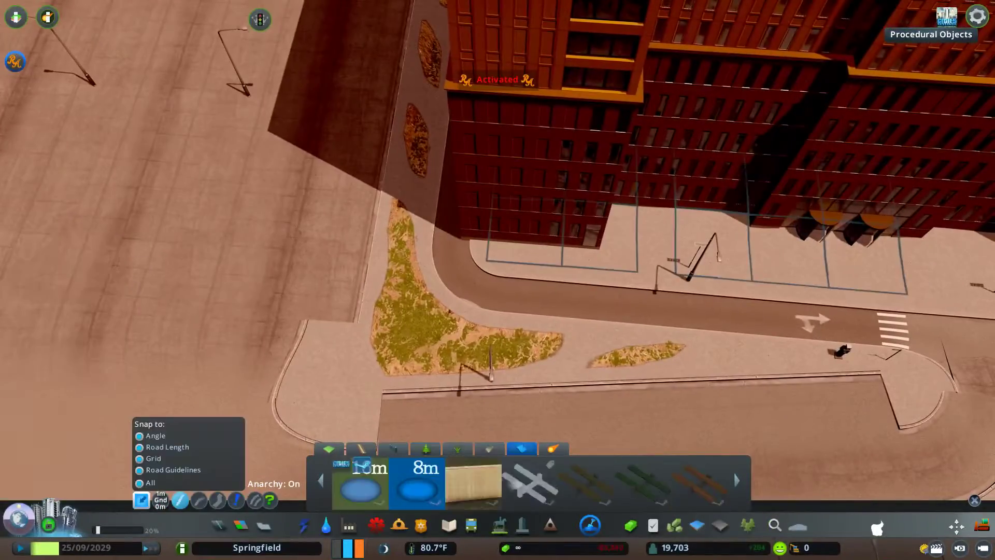
{"action": "scroll", "coordinate": [506, 485], "scroll_direction": "up", "scroll_amount": 4}
{"action": "scroll", "coordinate": [506, 484], "scroll_direction": "down", "scroll_amount": 4}
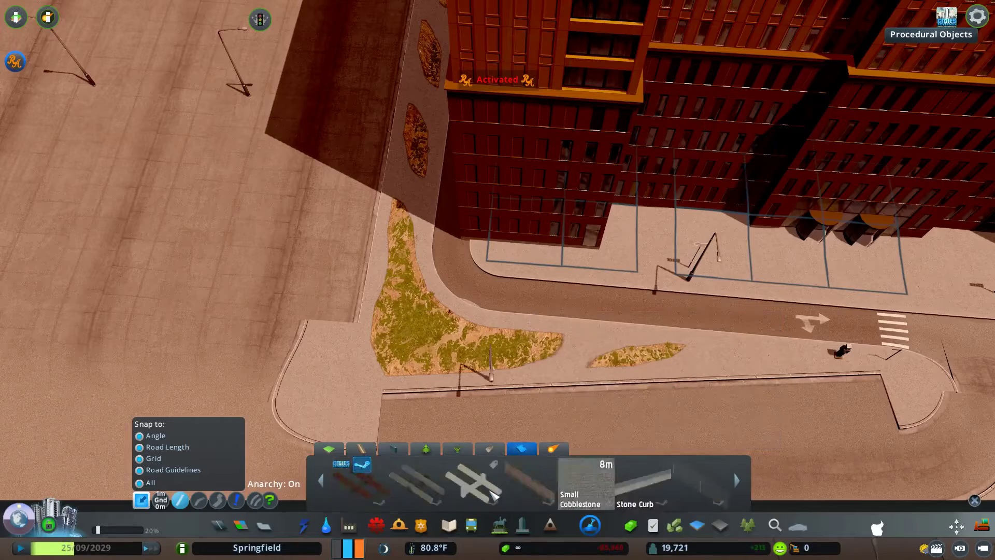
{"action": "scroll", "coordinate": [493, 496], "scroll_direction": "down", "scroll_amount": 3}
{"action": "left_click", "coordinate": [457, 448]}
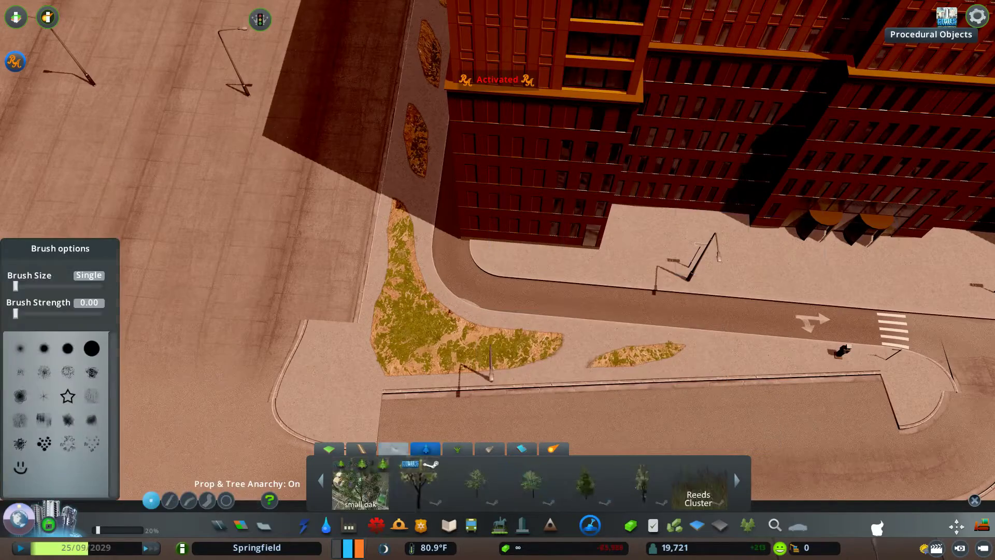
{"action": "left_click", "coordinate": [393, 449]}
{"action": "scroll", "coordinate": [495, 487], "scroll_direction": "down", "scroll_amount": 6}
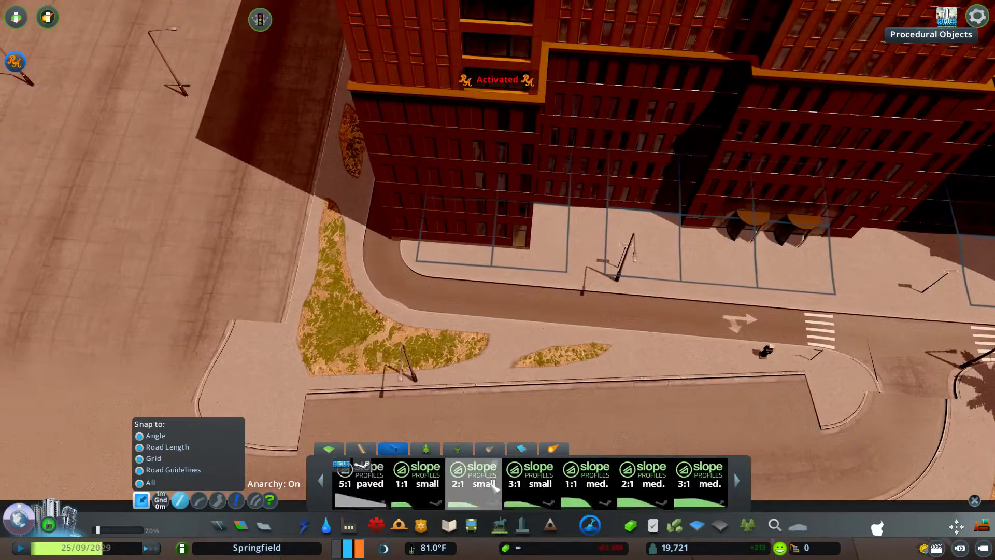
- Lay two Curb Network Large strips from the verge's corner, one along the back drive and one beside the hospital
{"action": "left_click", "coordinate": [362, 448]}
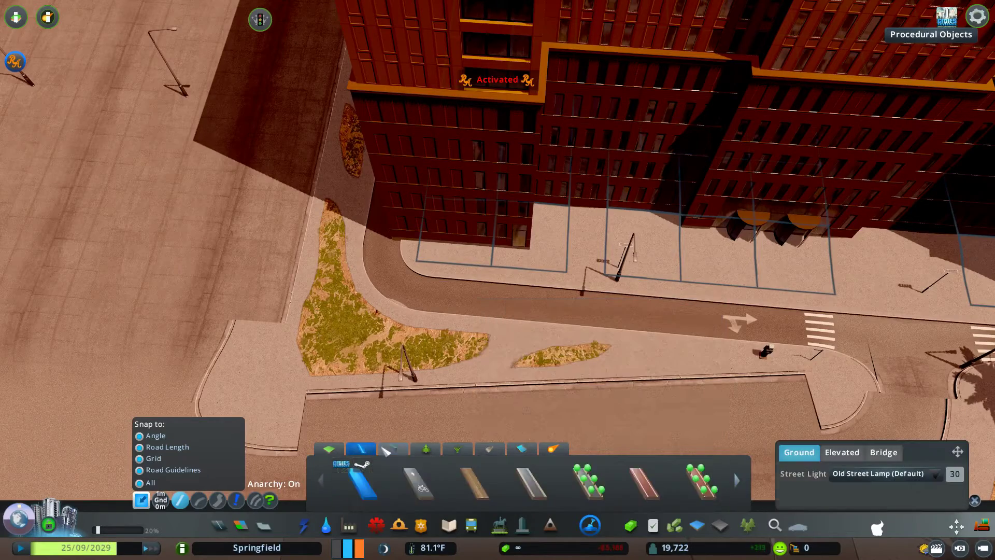
{"action": "scroll", "coordinate": [365, 477], "scroll_direction": "down", "scroll_amount": 3}
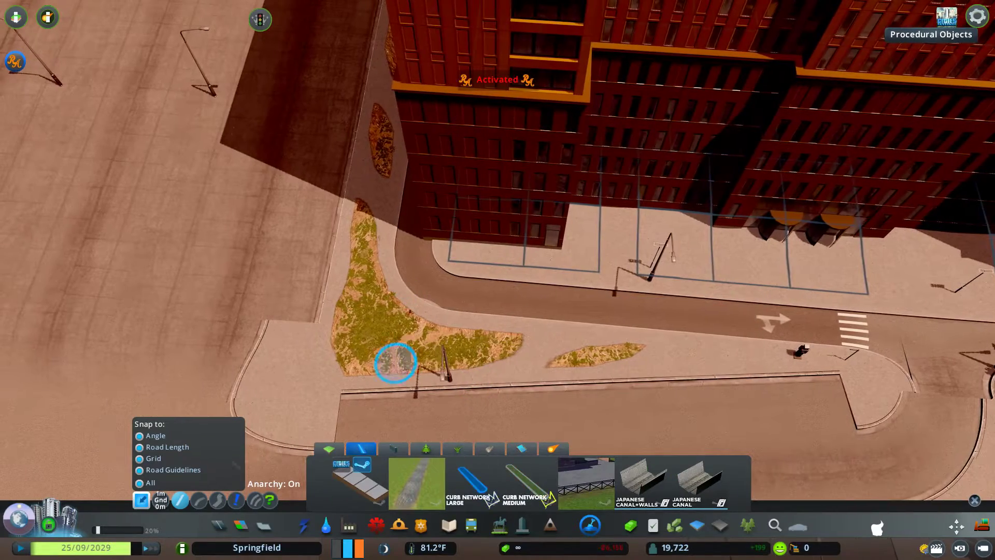
{"action": "left_click", "coordinate": [389, 325]}
{"action": "left_click", "coordinate": [694, 357]}
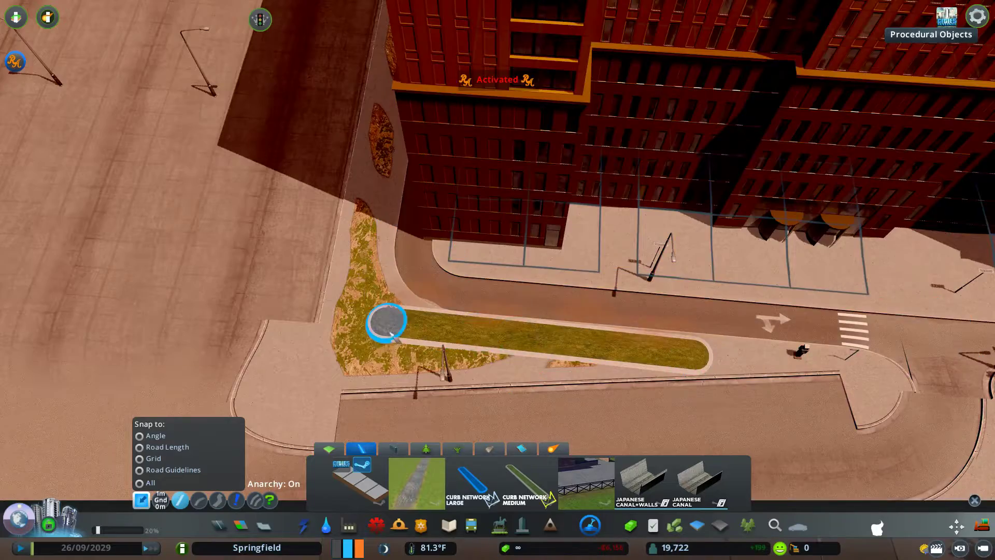
{"action": "left_click", "coordinate": [385, 324]}
{"action": "key", "text": "a"}
{"action": "key", "text": "w"}
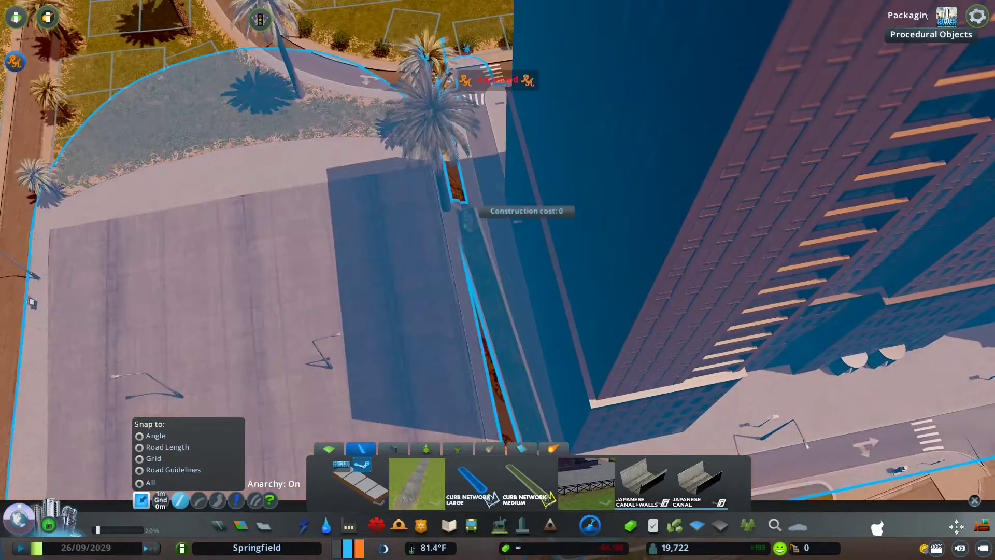
- Adjust both curbed grass strips with Move It so they follow the verge between the hospital drive and the parking lots
{"action": "key", "text": "m"}
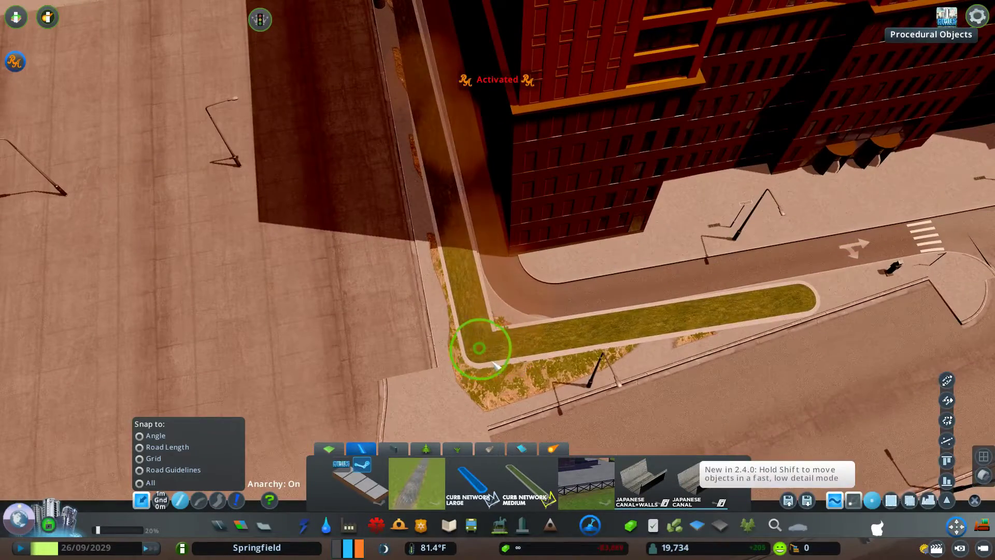
{"action": "left_click", "coordinate": [658, 321]}
{"action": "key", "text": "q"}
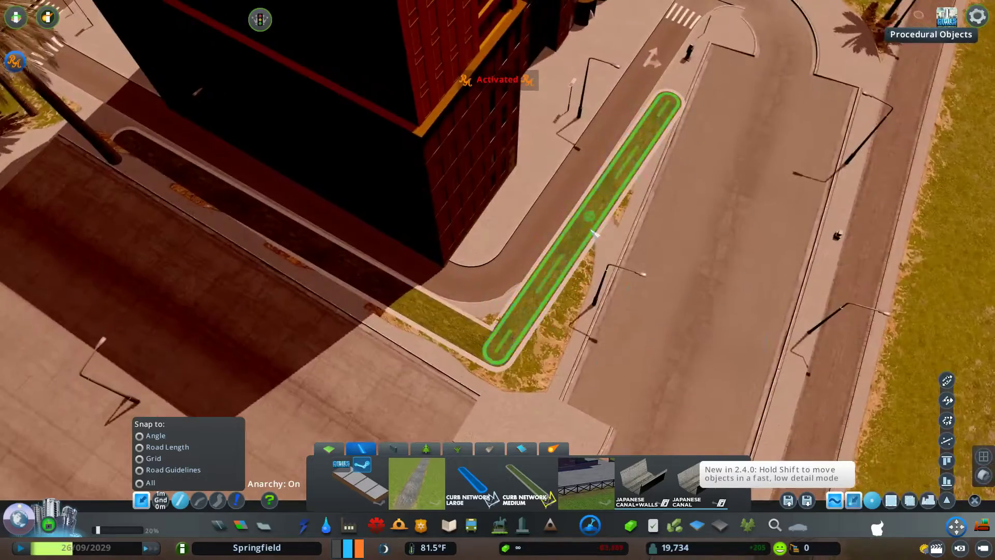
{"action": "left_click", "coordinate": [541, 379]}
{"action": "scroll", "coordinate": [542, 378], "scroll_direction": "down", "scroll_amount": 2}
{"action": "key", "text": "a"}
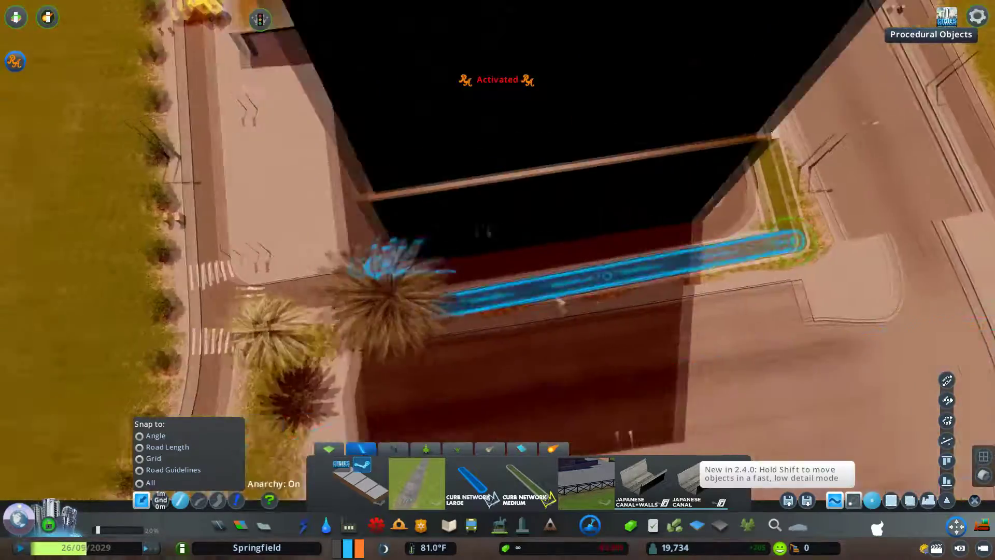
{"action": "left_click", "coordinate": [550, 297]}
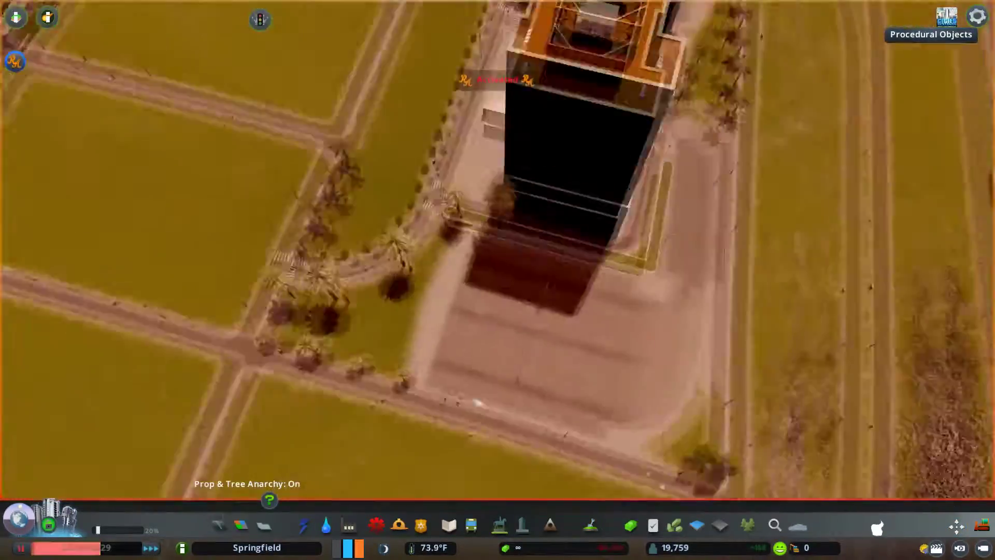
- Place a row of 4x1 parking stalls along the curb beside the grass strip on the hospital's back drive
{"action": "scroll", "coordinate": [497, 280], "scroll_direction": "up", "scroll_amount": 5}
{"action": "left_click", "coordinate": [219, 524]}
{"action": "left_click", "coordinate": [650, 449]}
{"action": "scroll", "coordinate": [642, 482], "scroll_direction": "down", "scroll_amount": 10}
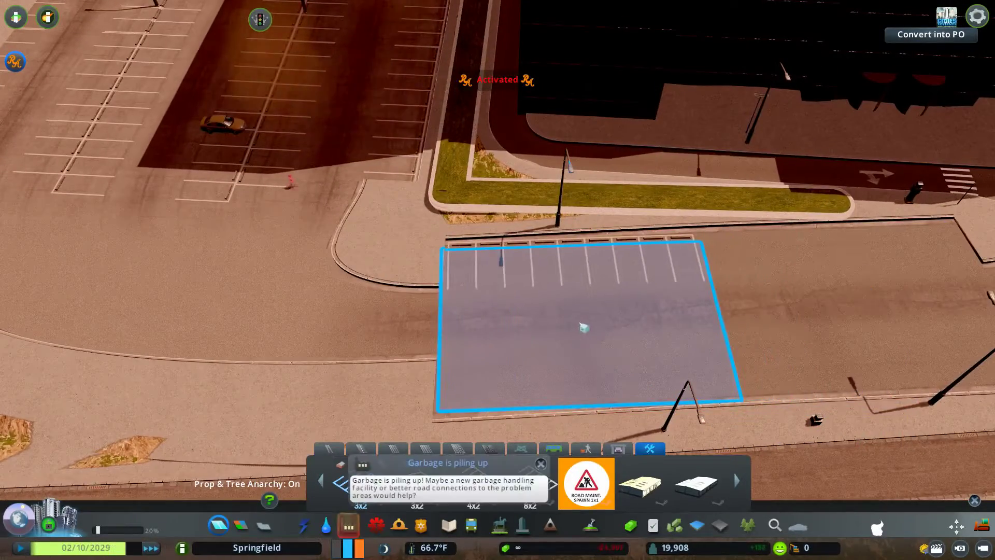
{"action": "key", "text": "d"}
{"action": "scroll", "coordinate": [439, 500], "scroll_direction": "up", "scroll_amount": 2}
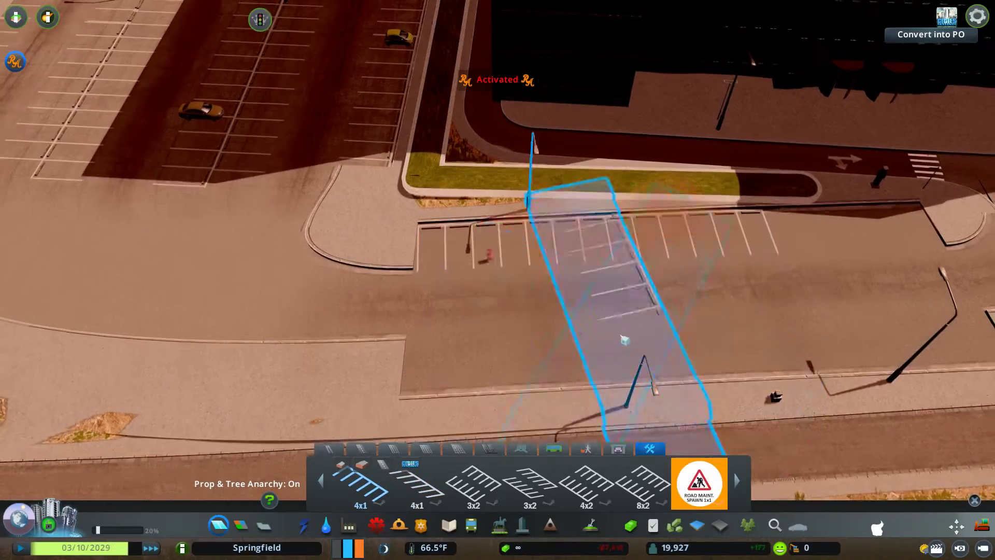
{"action": "key", "text": "Escape"}
{"action": "scroll", "coordinate": [802, 364], "scroll_direction": "down", "scroll_amount": 3}
{"action": "scroll", "coordinate": [502, 284], "scroll_direction": "down", "scroll_amount": 5}
{"action": "key", "text": "q"}
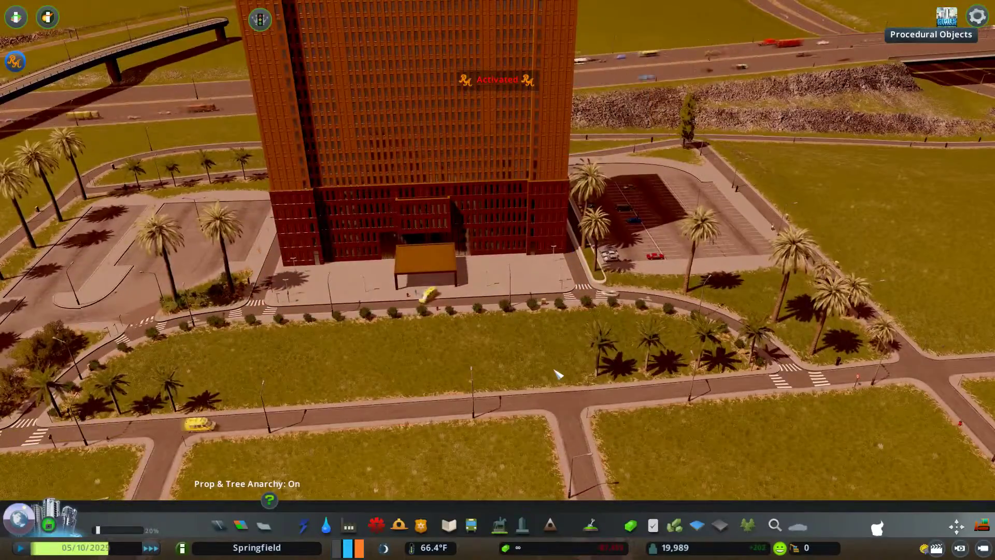
- Mark the two side lots near the palm-lined street with 4x2 parking stall blocks
{"action": "scroll", "coordinate": [555, 370], "scroll_direction": "down", "scroll_amount": 3}
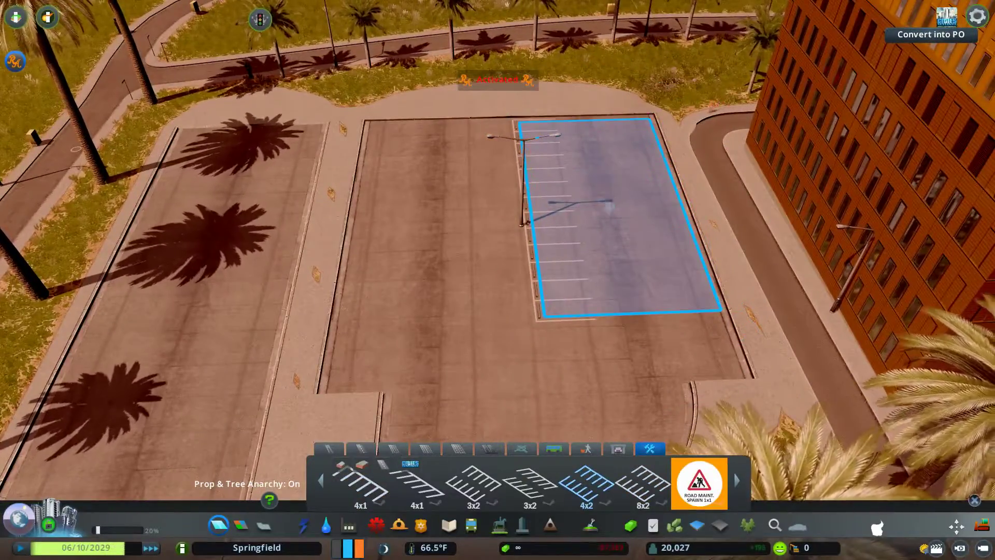
{"action": "left_click", "coordinate": [437, 209]}
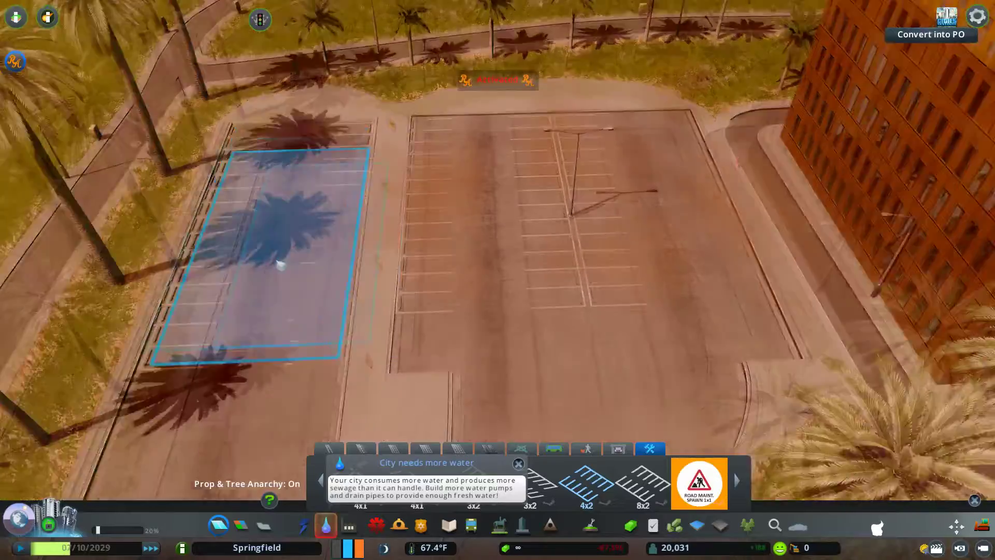
{"action": "left_click", "coordinate": [280, 264]}
{"action": "scroll", "coordinate": [582, 371], "scroll_direction": "down", "scroll_amount": 3}
{"action": "scroll", "coordinate": [420, 265], "scroll_direction": "up", "scroll_amount": 3}
- Adjust the stall block in the narrow palm-side lot with Move It and fill the lot's remaining length with a 3x2 block
{"action": "key", "text": "m"}
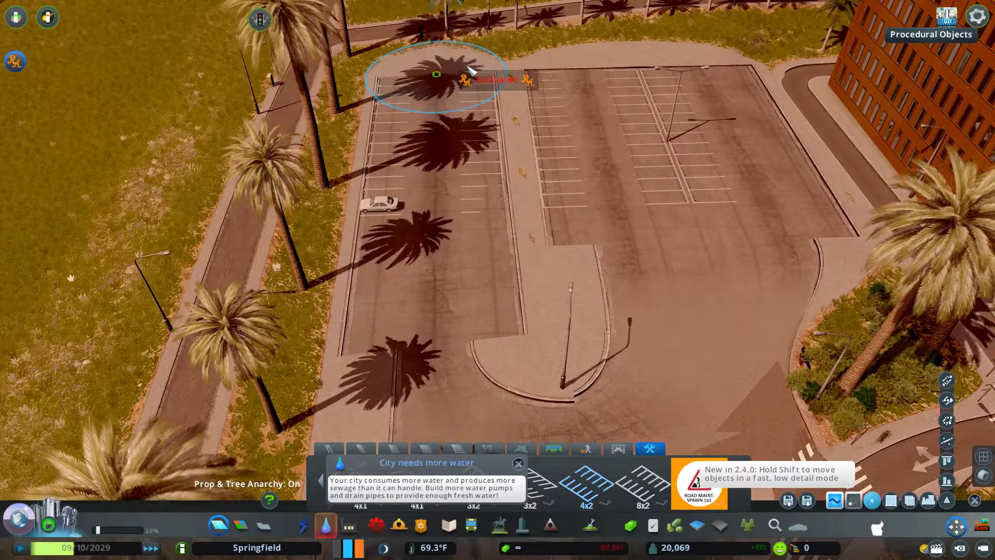
{"action": "scroll", "coordinate": [470, 71], "scroll_direction": "down", "scroll_amount": 1}
{"action": "left_click", "coordinate": [480, 168]}
{"action": "key", "text": "Delete"}
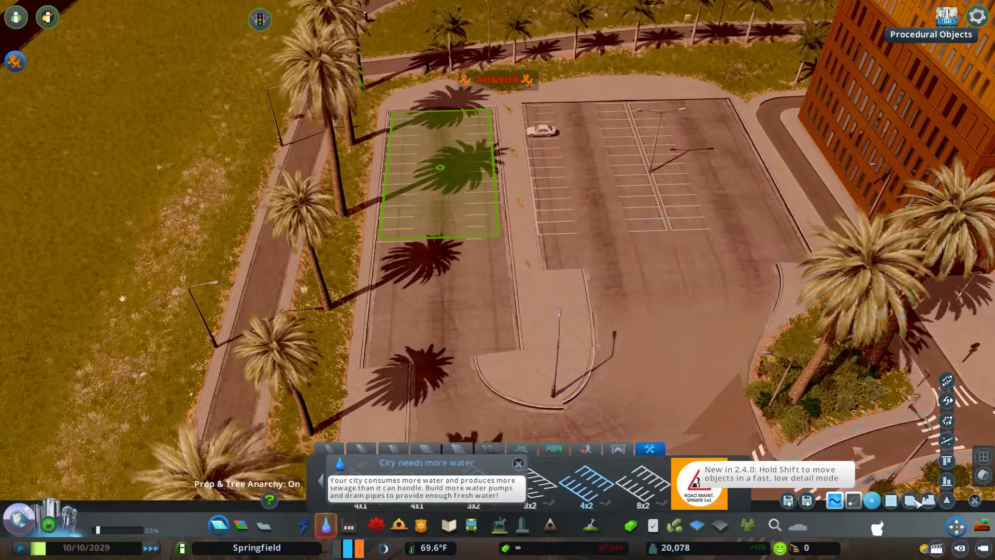
{"action": "left_click", "coordinate": [914, 501]}
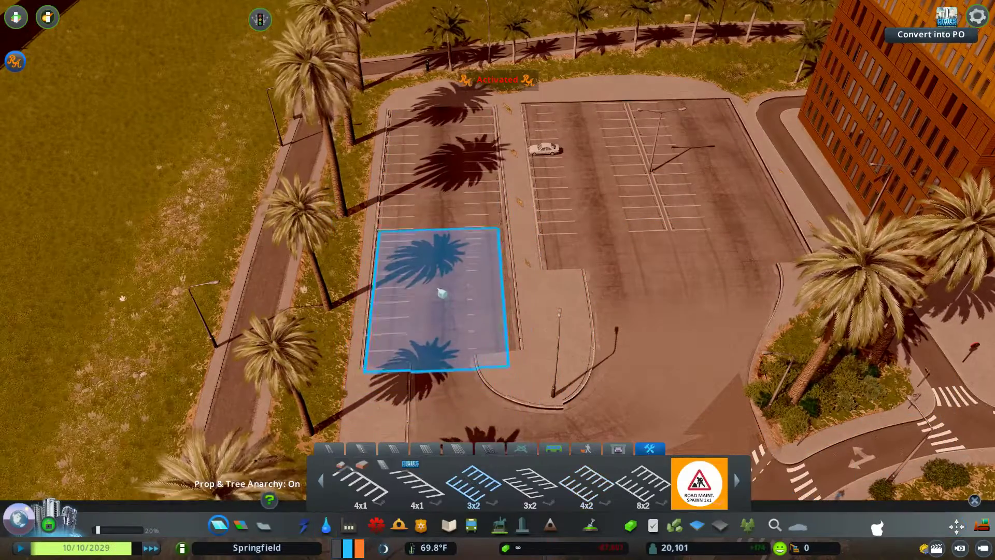
{"action": "scroll", "coordinate": [444, 288], "scroll_direction": "down", "scroll_amount": 5}
{"action": "key", "text": "Escape"}
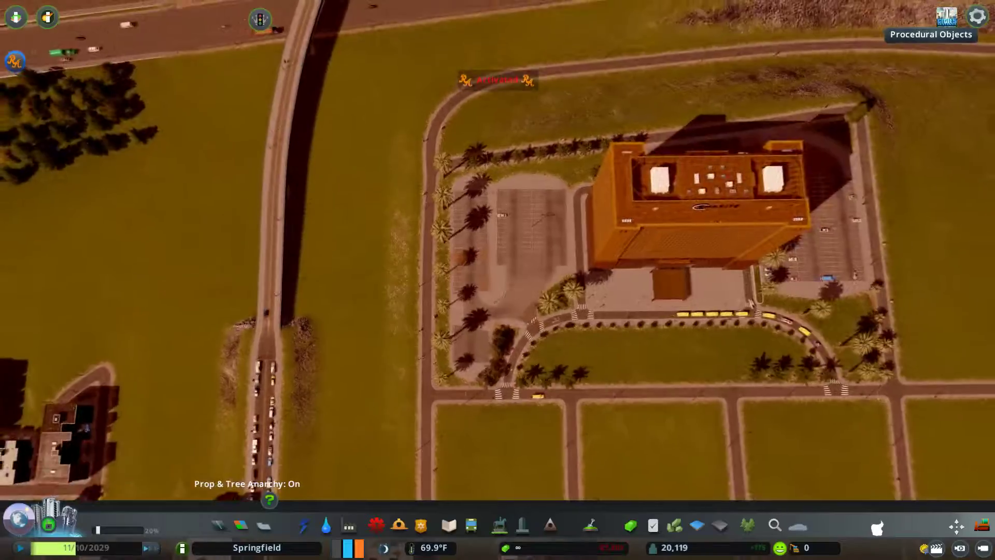
- Browse the parks, plazas and leisure asset categories for a centrepiece for the hospital's front lawn
{"action": "left_click_drag", "start_coordinate": [508, 263], "coordinate": [512, 319]}
{"action": "scroll", "coordinate": [516, 323], "scroll_direction": "up", "scroll_amount": 5}
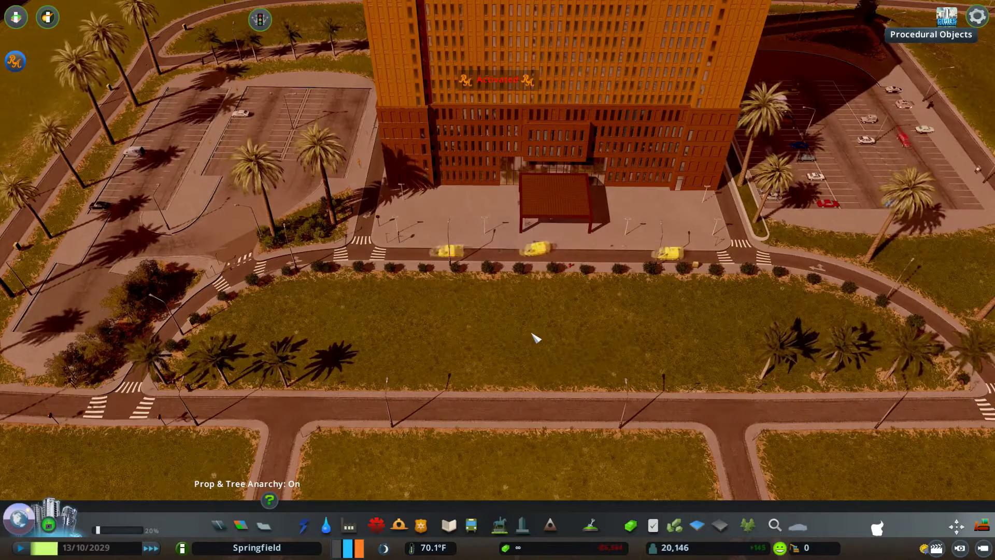
{"action": "left_click", "coordinate": [498, 525]}
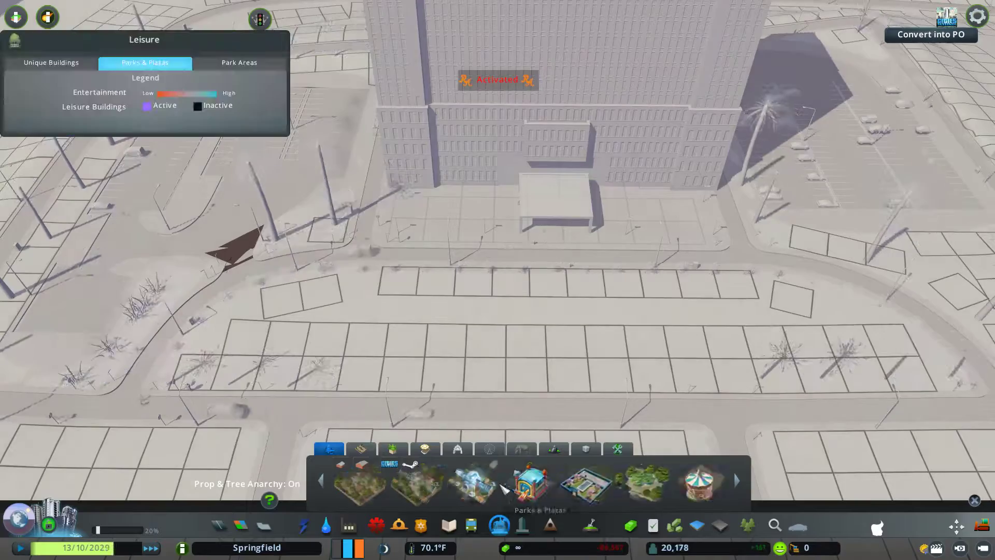
{"action": "scroll", "coordinate": [533, 481], "scroll_direction": "down", "scroll_amount": 3}
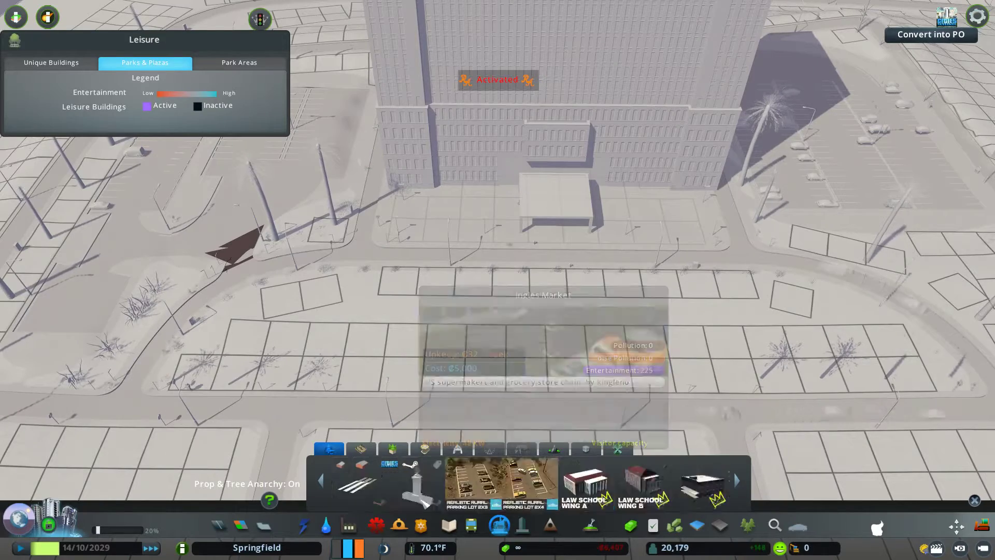
{"action": "scroll", "coordinate": [420, 493], "scroll_direction": "down", "scroll_amount": 7}
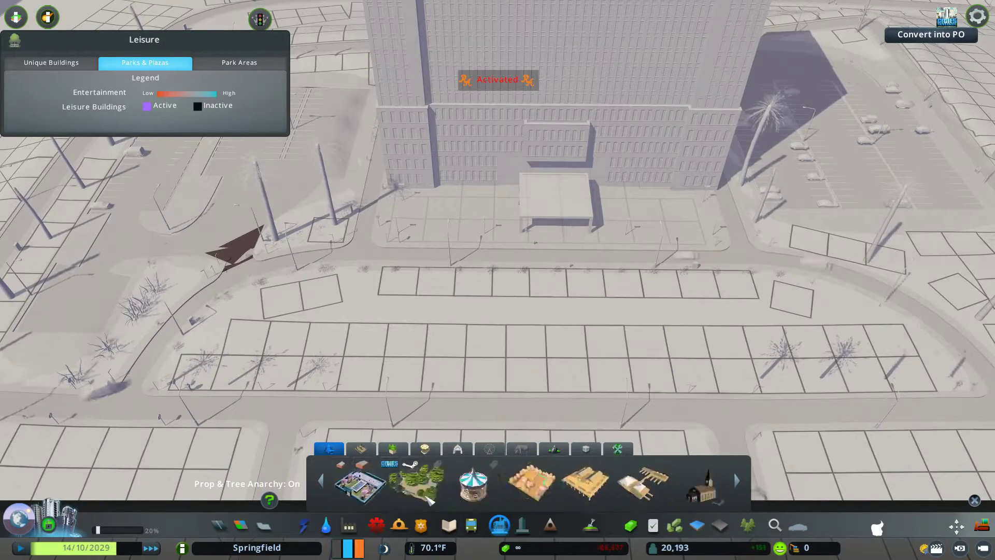
{"action": "left_click", "coordinate": [361, 449]}
{"action": "scroll", "coordinate": [471, 485], "scroll_direction": "down", "scroll_amount": 8}
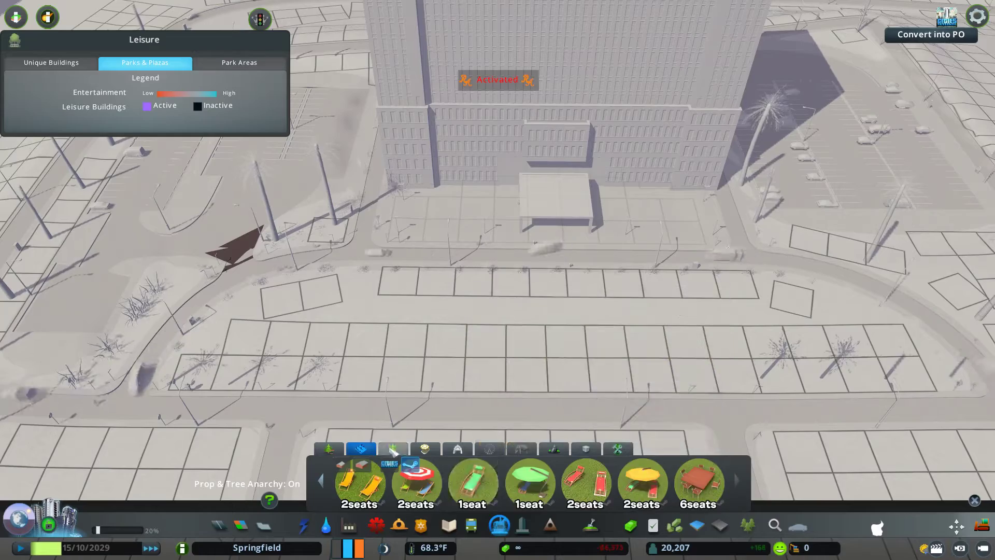
{"action": "left_click", "coordinate": [392, 449]}
{"action": "left_click", "coordinate": [457, 448]}
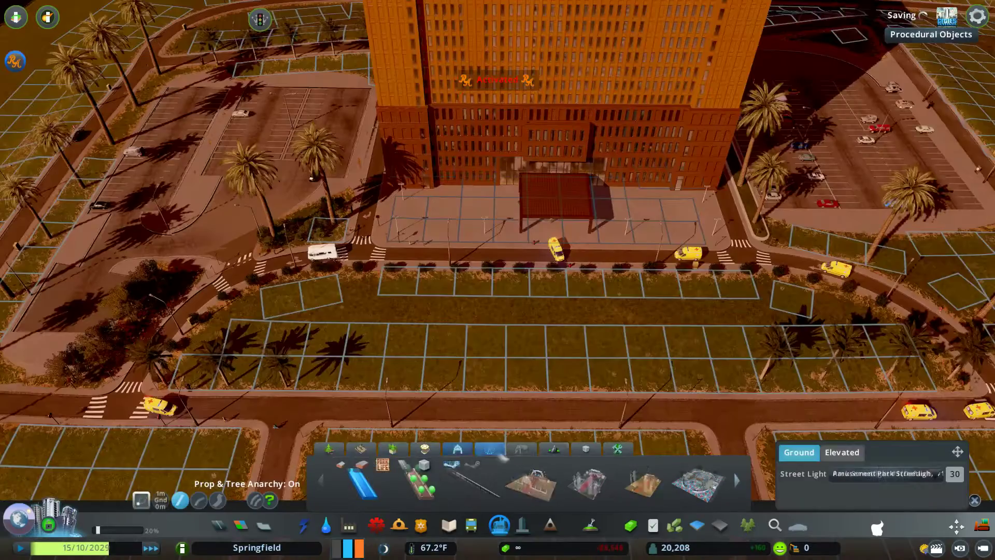
{"action": "left_click", "coordinate": [586, 449]}
- Clear the PALM asset search and examine the lawn, forecourt and parking lots around the hospital
{"action": "left_click", "coordinate": [362, 464]}
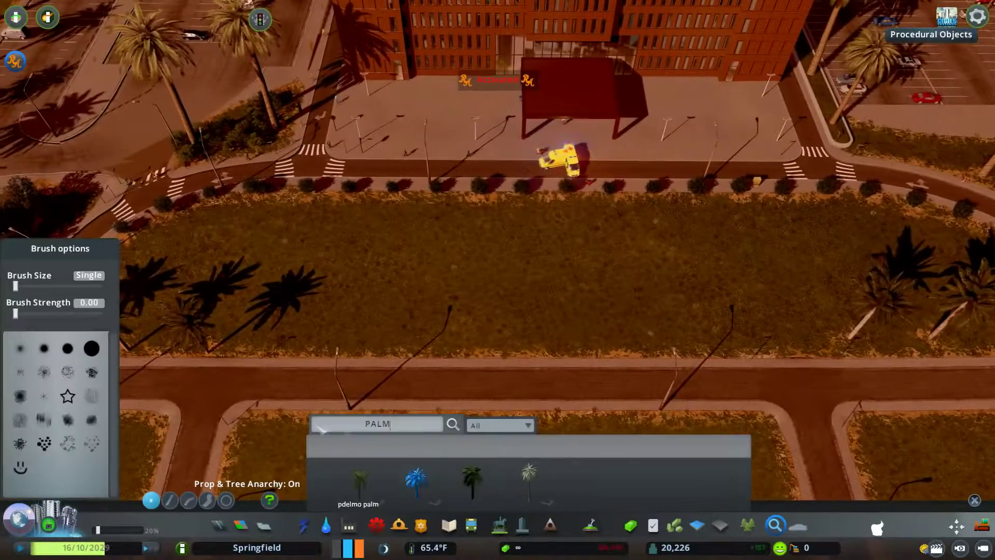
{"action": "key", "text": "BackSpace"}
{"action": "key", "text": "BackSpace"}
{"action": "key", "text": "BackSpace"}
{"action": "key", "text": "BackSpace"}
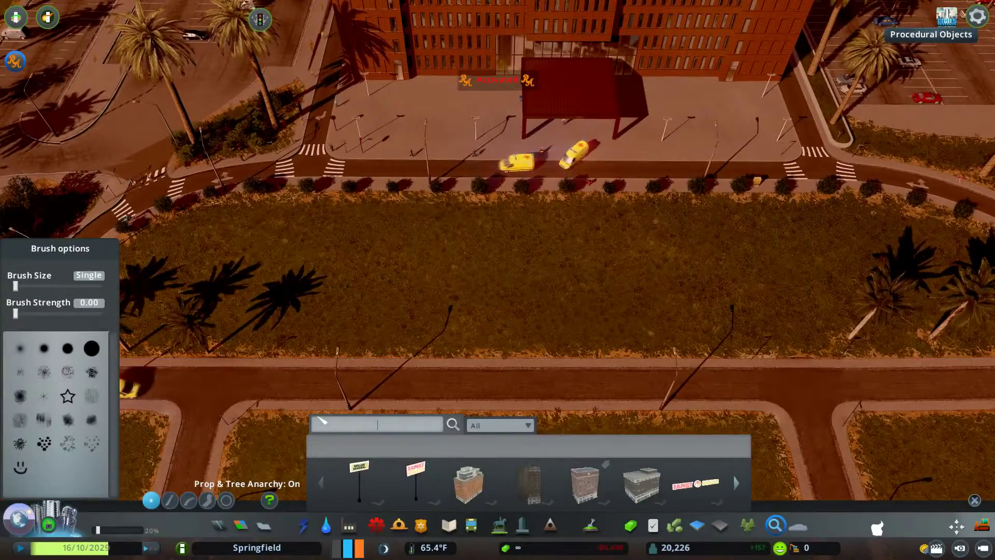
{"action": "key", "text": "d"}
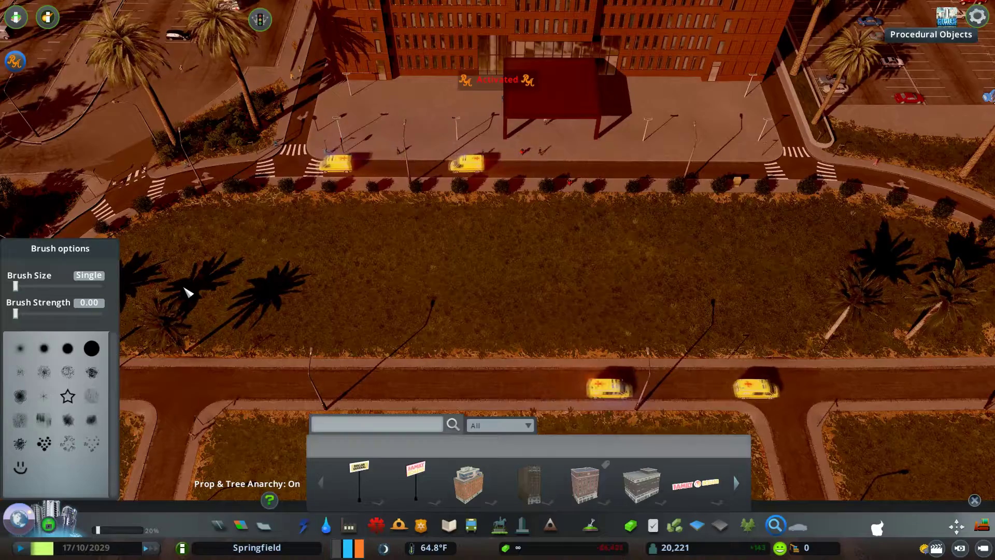
{"action": "scroll", "coordinate": [502, 285], "scroll_direction": "down", "scroll_amount": 5}
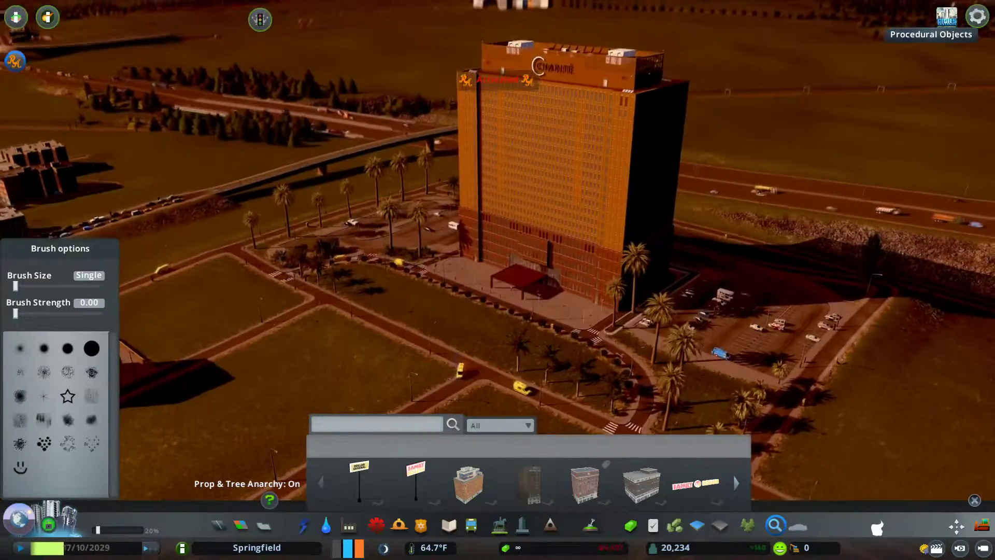
{"action": "scroll", "coordinate": [502, 284], "scroll_direction": "up", "scroll_amount": 5}
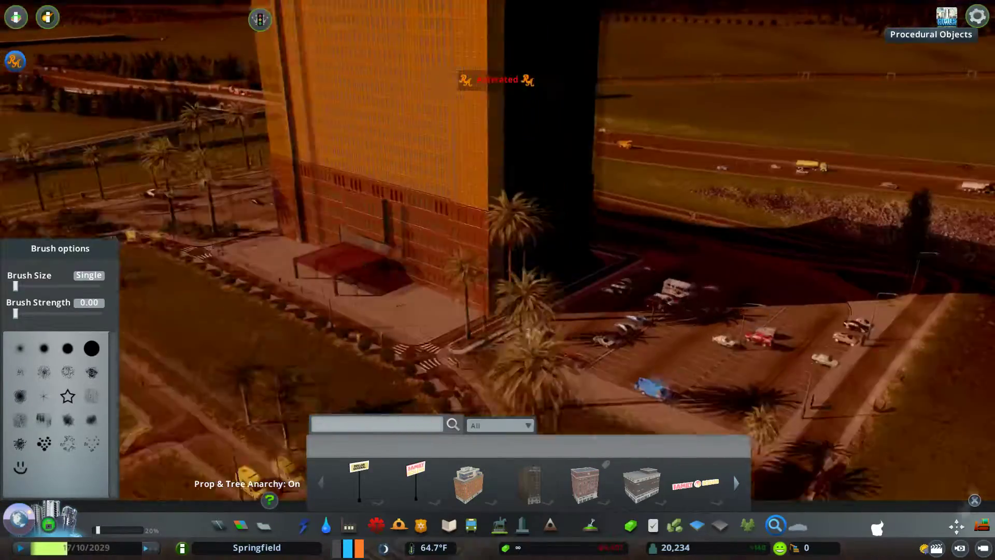
- Select the outer street's corner node with Move It and set the time of day to about 11:09
{"action": "key", "text": "m"}
{"action": "left_click", "coordinate": [888, 331]}
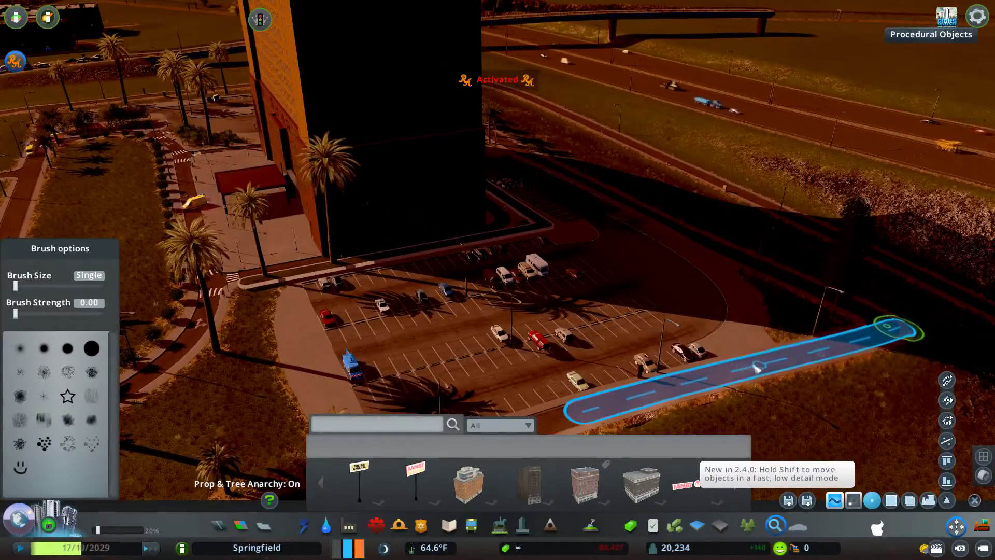
{"action": "scroll", "coordinate": [756, 366], "scroll_direction": "down", "scroll_amount": 5}
{"action": "scroll", "coordinate": [757, 367], "scroll_direction": "up", "scroll_amount": 4}
{"action": "key", "text": "shift+u"}
{"action": "left_click_drag", "start_coordinate": [158, 96], "coordinate": [102, 96]}
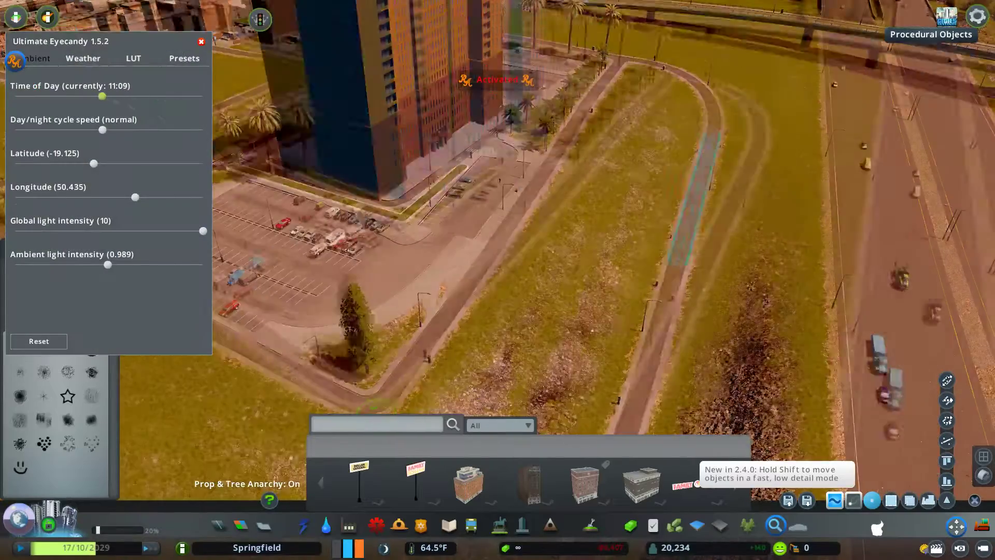
{"action": "scroll", "coordinate": [502, 283], "scroll_direction": "up", "scroll_amount": 4}
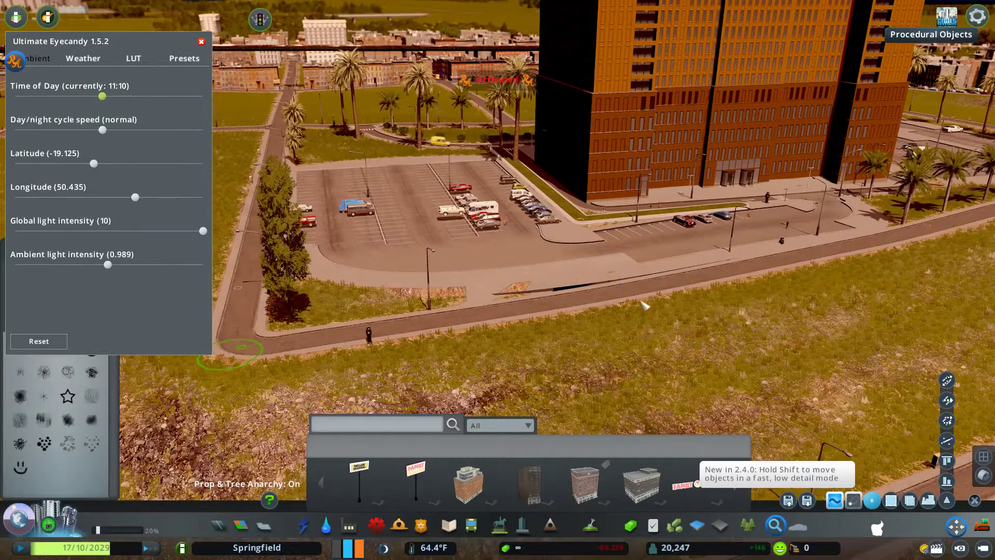
- Set the time of day to about 14:54 and the latitude to 1.975 for the scene lighting
{"action": "left_click", "coordinate": [891, 500]}
{"action": "left_click_drag", "start_coordinate": [567, 311], "coordinate": [609, 292]}
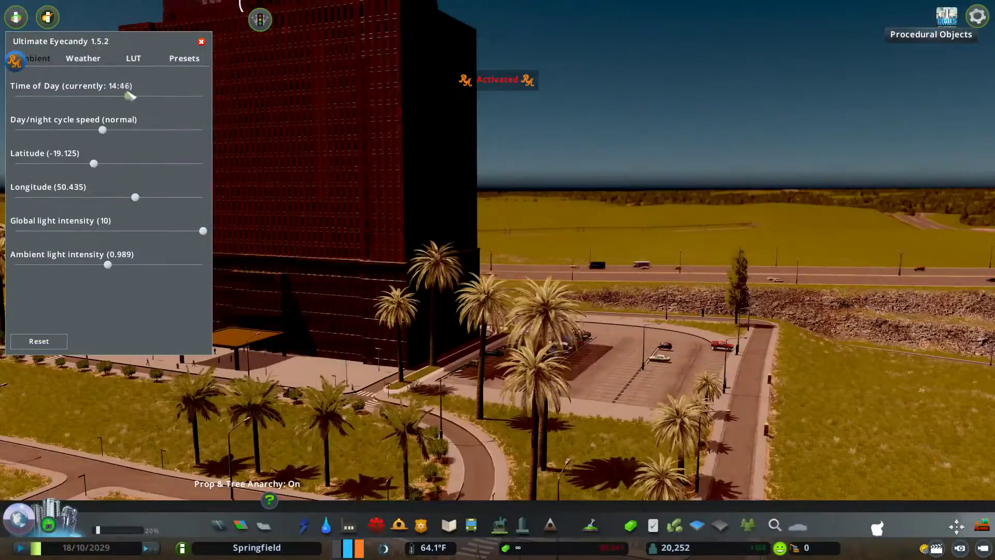
{"action": "left_click_drag", "start_coordinate": [94, 163], "coordinate": [100, 166]}
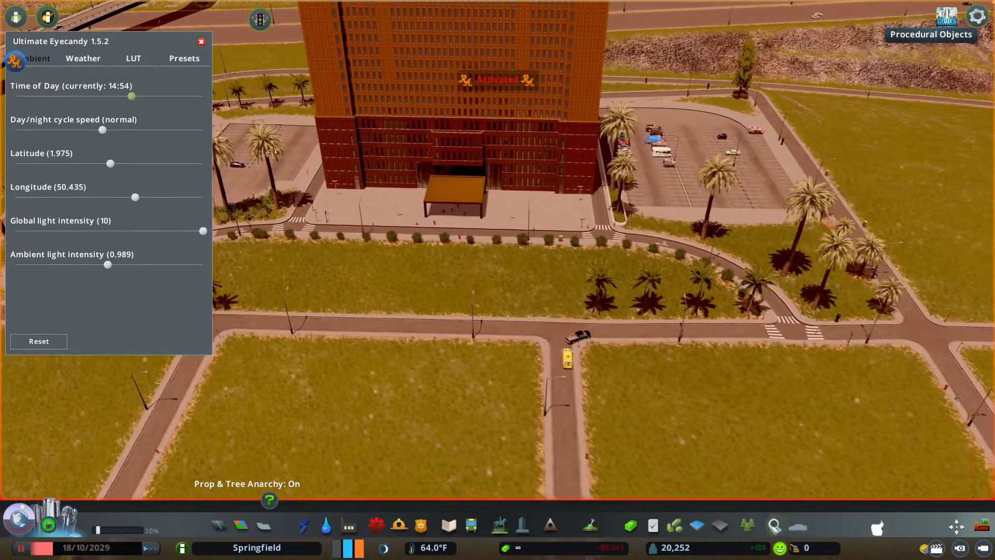
- Search the assets for FONT, try the matching model on the lawn, and search all asset types for scul
{"action": "key", "text": "ctrl+f"}
{"action": "type", "text": "FONT"}
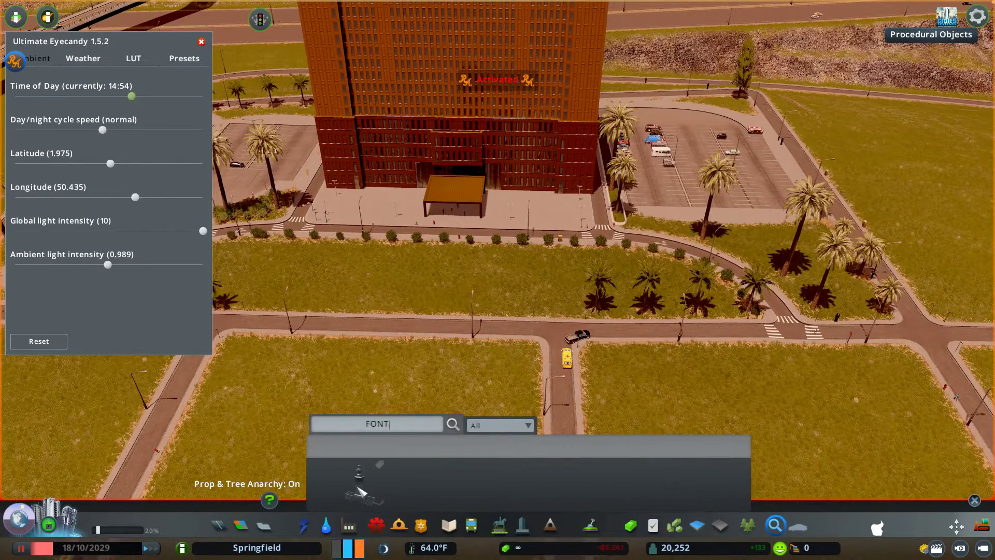
{"action": "left_click", "coordinate": [362, 489]}
{"action": "left_click", "coordinate": [347, 430]}
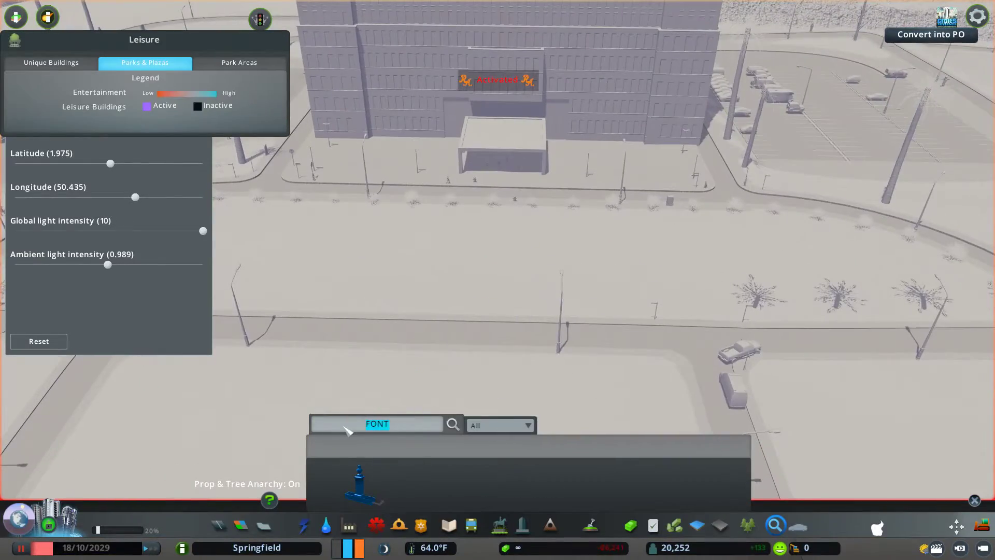
{"action": "key", "text": "BackSpace"}
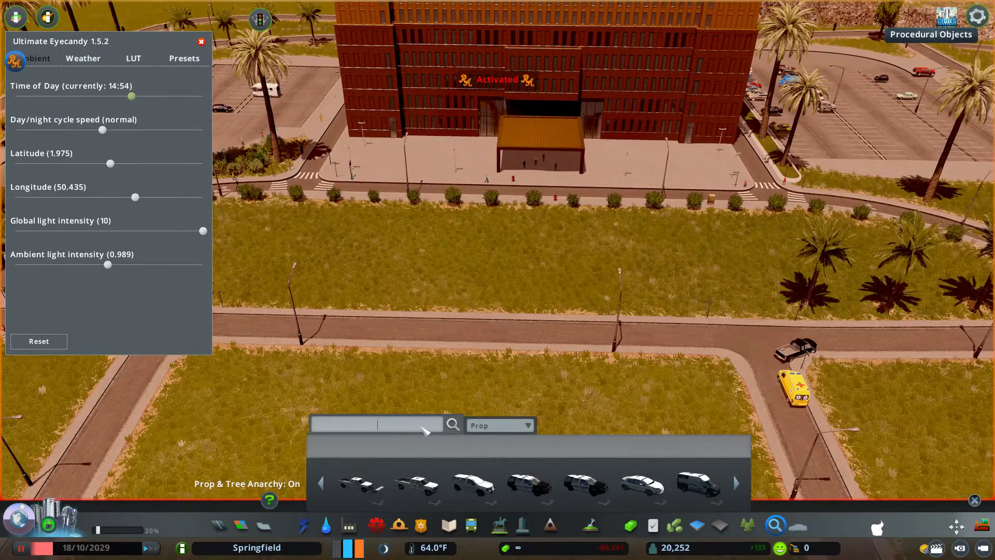
{"action": "type", "text": "scul"}
{"action": "left_click", "coordinate": [500, 425]}
{"action": "left_click", "coordinate": [478, 317]}
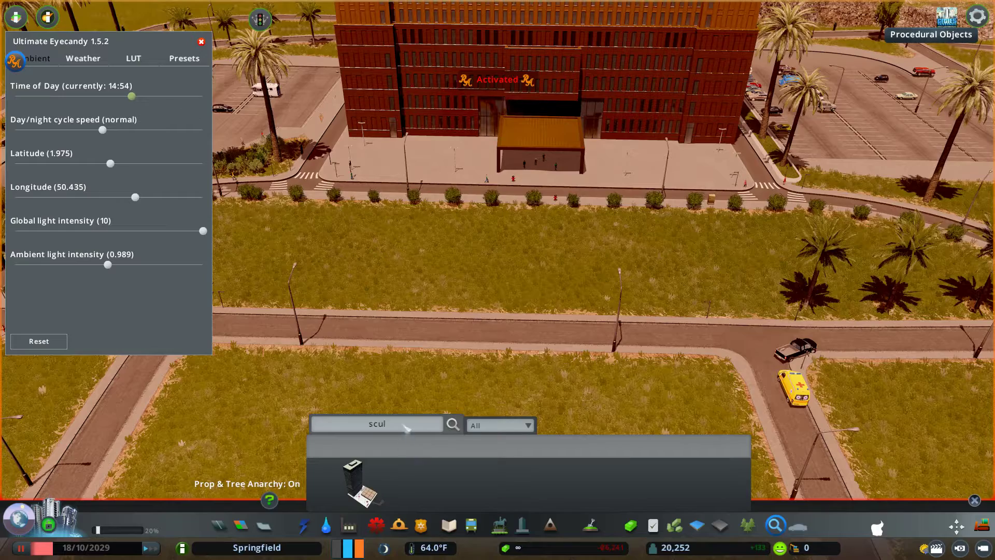
- Find the tall diamond-shaped pylon with the search sta and place it on the front lawn as a procedural object
{"action": "type", "text": "sta"}
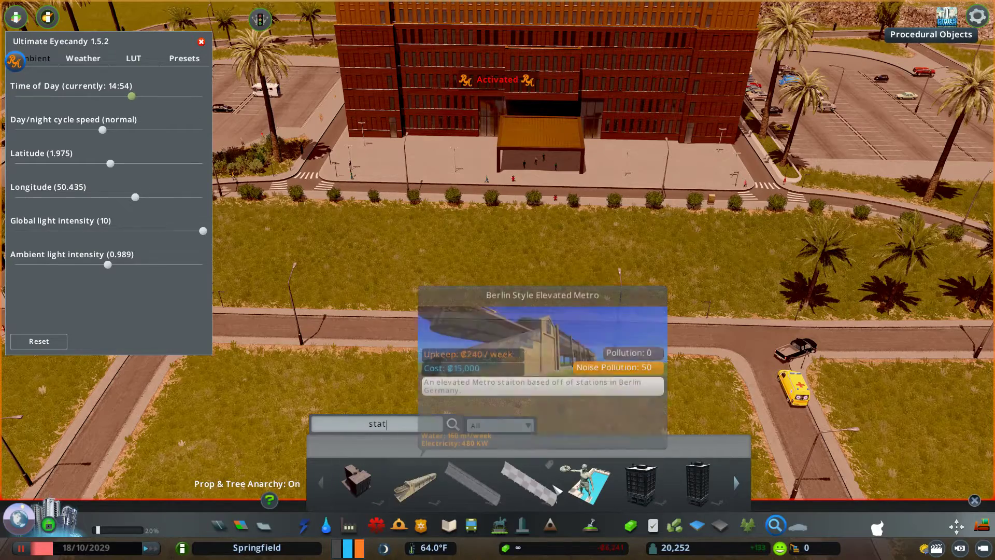
{"action": "left_click", "coordinate": [472, 480]}
{"action": "scroll", "coordinate": [520, 272], "scroll_direction": "down", "scroll_amount": 3}
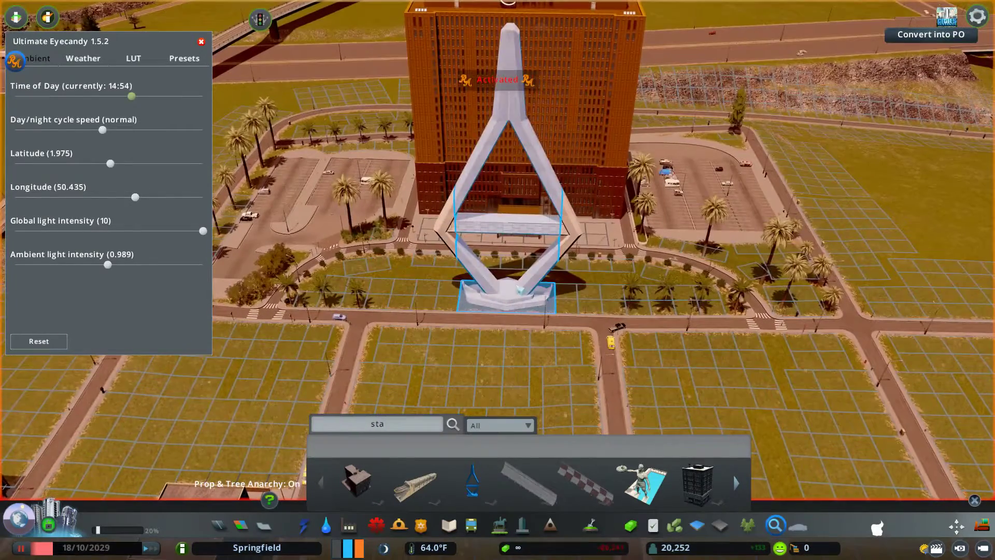
{"action": "left_click", "coordinate": [946, 16]}
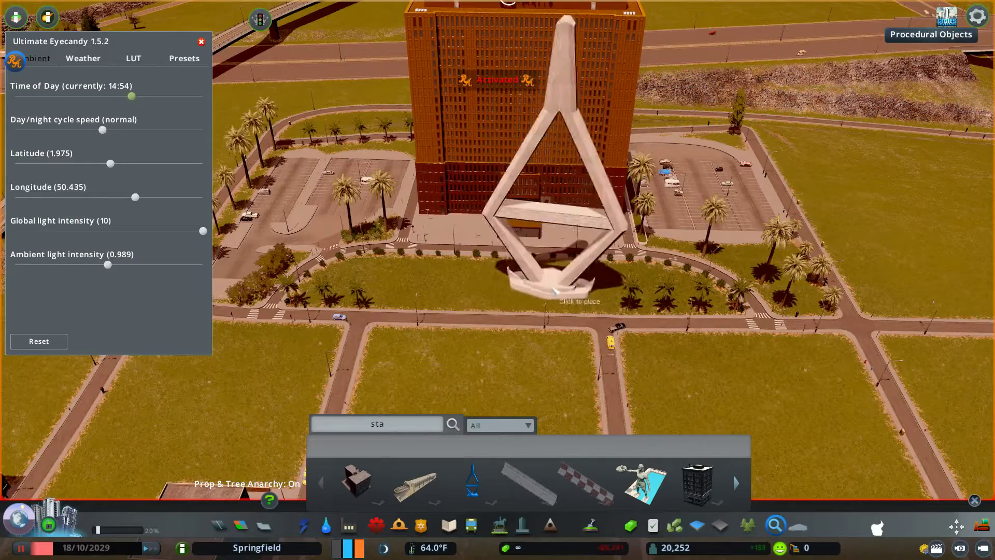
{"action": "left_click", "coordinate": [517, 295]}
- Edit the pylon's procedural object to show always and set its render distance to 8,197
{"action": "left_click", "coordinate": [518, 285]}
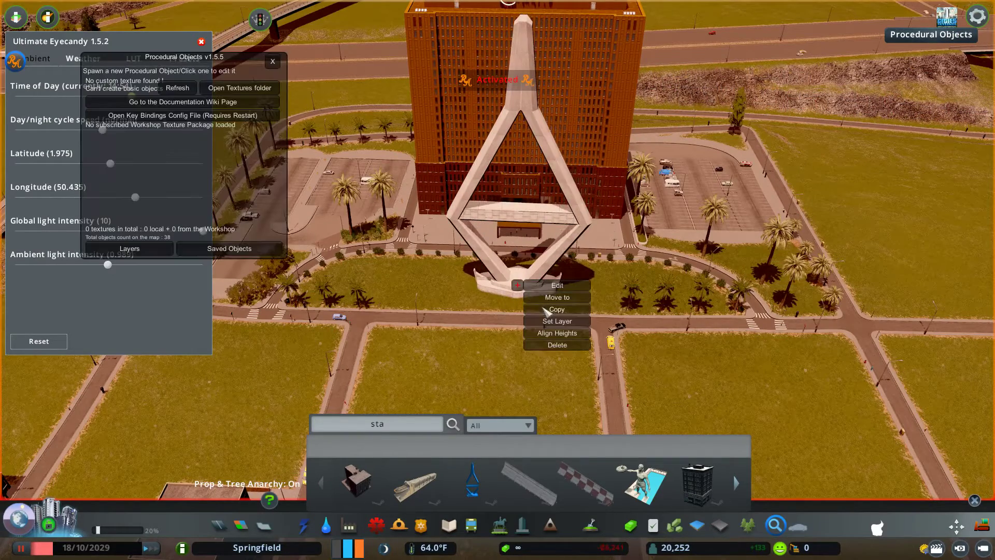
{"action": "left_click", "coordinate": [557, 286]}
{"action": "left_click", "coordinate": [234, 232]}
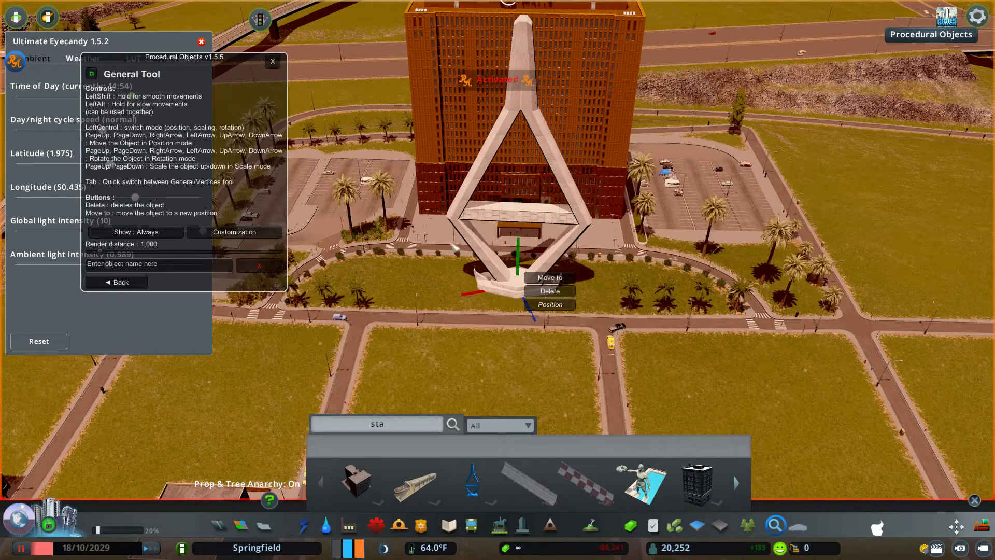
{"action": "scroll", "coordinate": [550, 304], "scroll_direction": "down", "scroll_amount": 3}
{"action": "scroll", "coordinate": [550, 303], "scroll_direction": "up", "scroll_amount": 4}
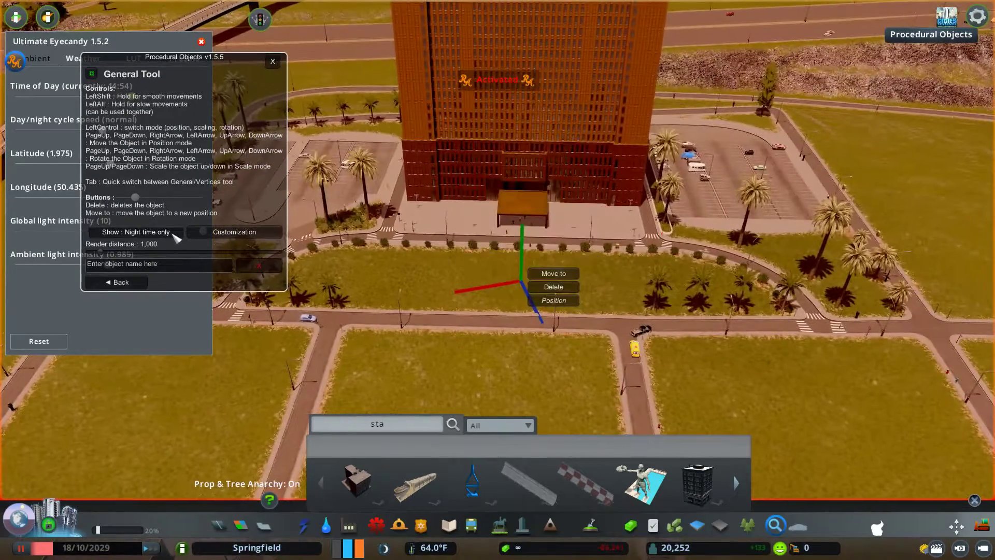
{"action": "left_click_drag", "start_coordinate": [225, 260], "coordinate": [280, 255]}
{"action": "scroll", "coordinate": [169, 236], "scroll_direction": "down", "scroll_amount": 8}
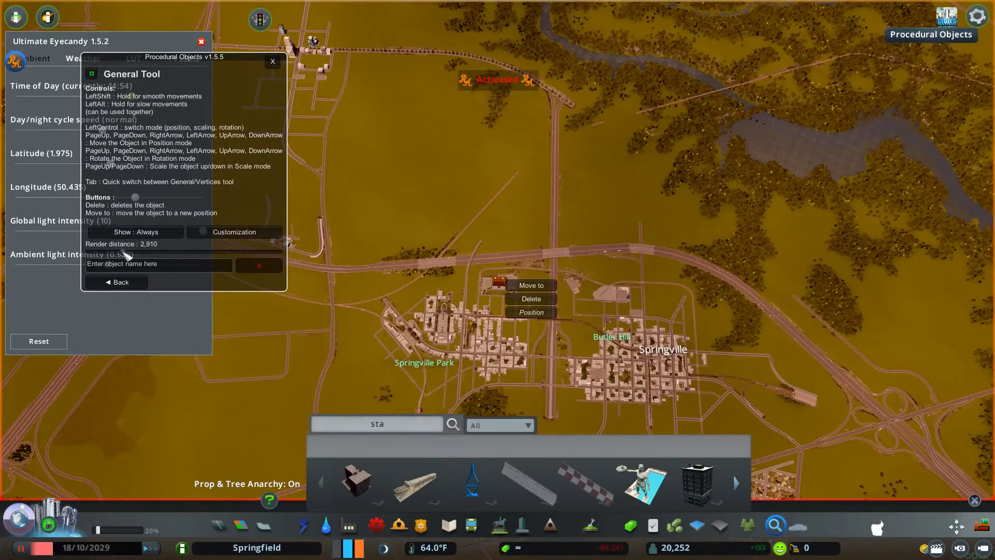
{"action": "left_click_drag", "start_coordinate": [190, 250], "coordinate": [192, 249]}
{"action": "scroll", "coordinate": [486, 336], "scroll_direction": "up", "scroll_amount": 10}
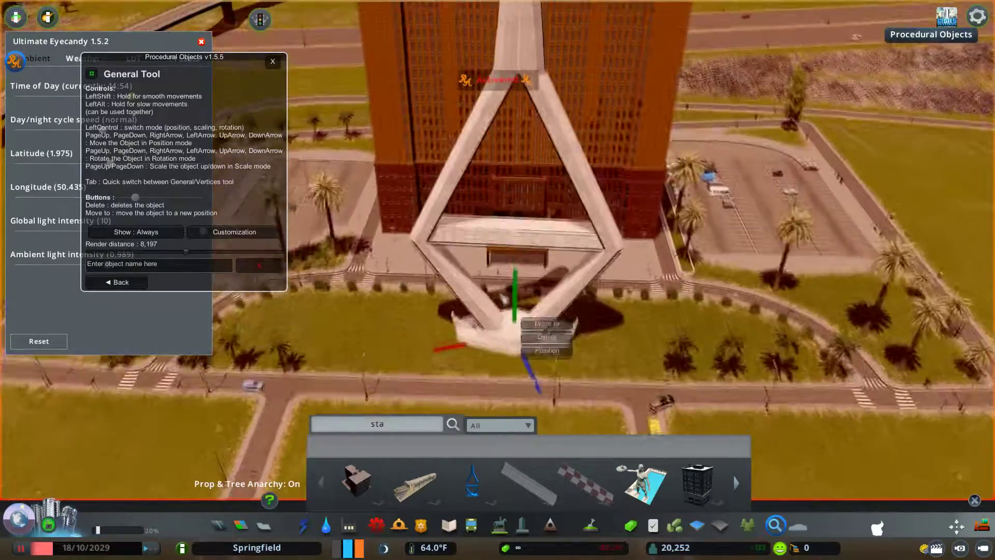
- Switch the pylon to Scale mode and open its vertices in the Customization tool
{"action": "scroll", "coordinate": [500, 279], "scroll_direction": "down", "scroll_amount": 2}
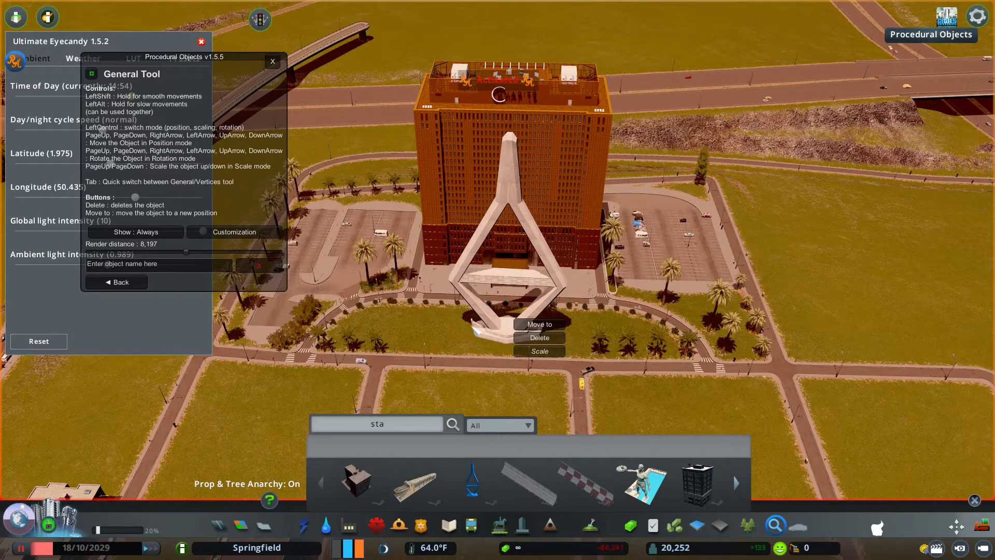
{"action": "scroll", "coordinate": [475, 330], "scroll_direction": "up", "scroll_amount": 3}
{"action": "left_click", "coordinate": [204, 232]}
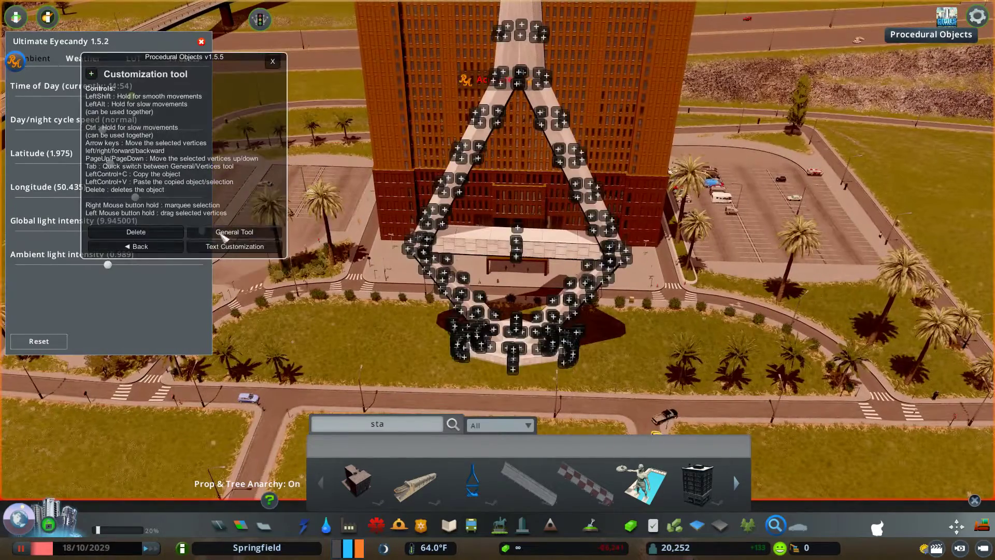